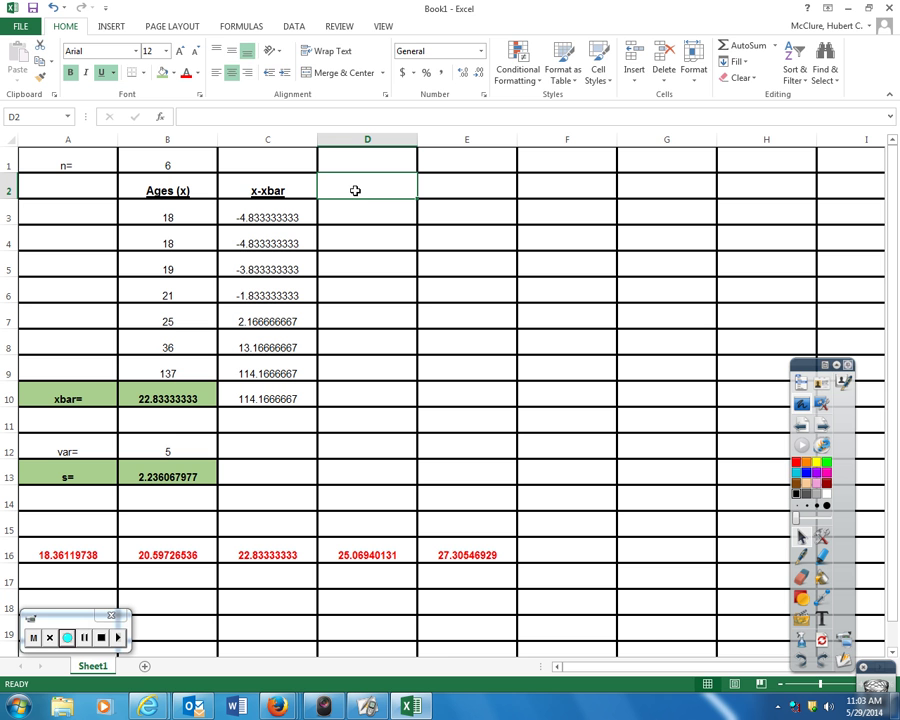
Enter the column heading (x-xbar)^2 in cell D2.
type("9x")
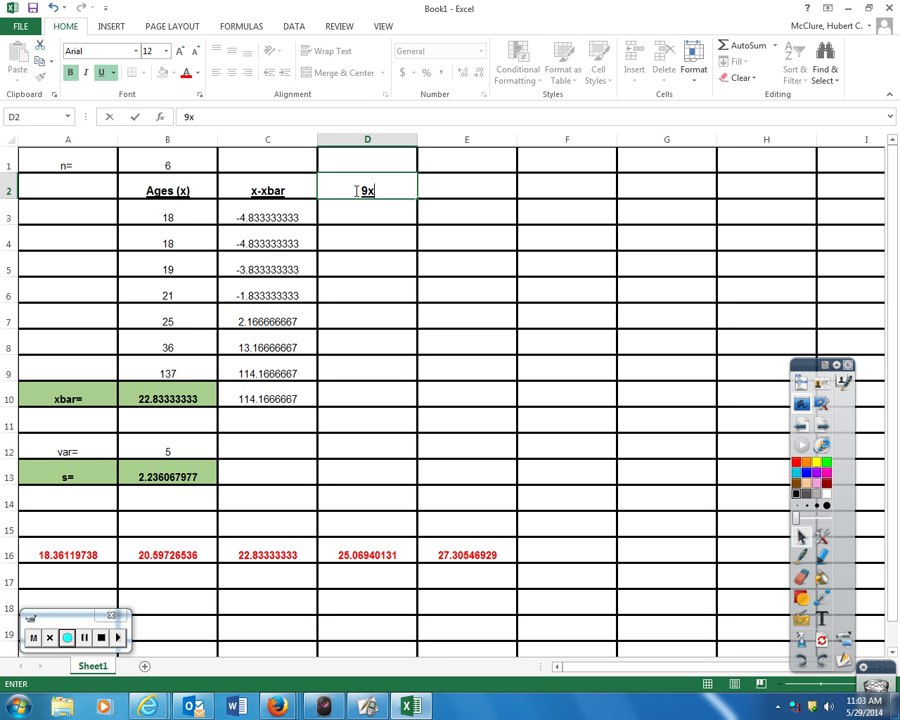
type("-xbar)")
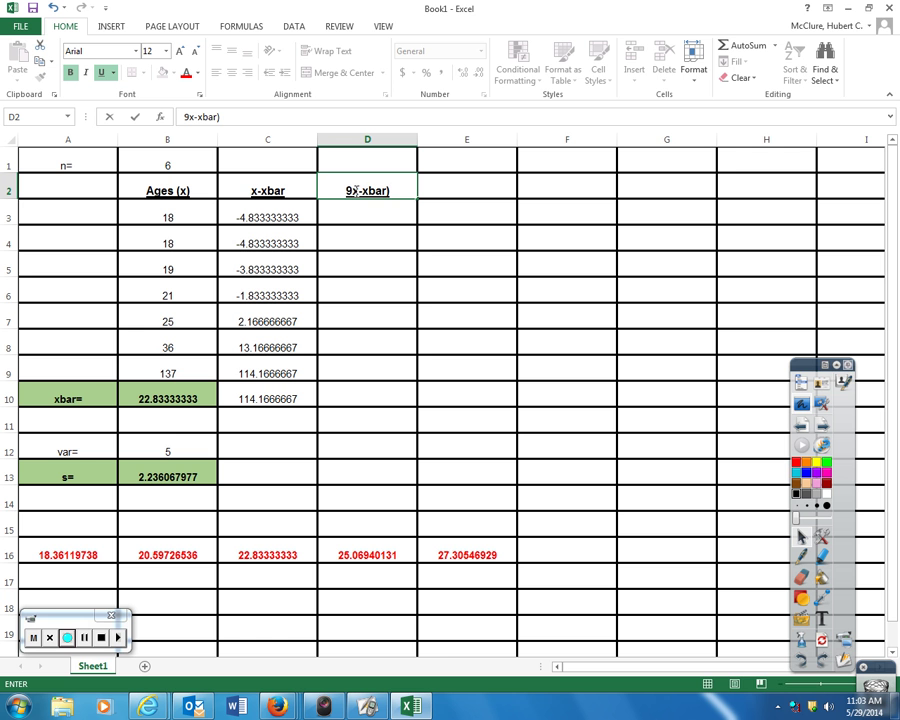
type("^2")
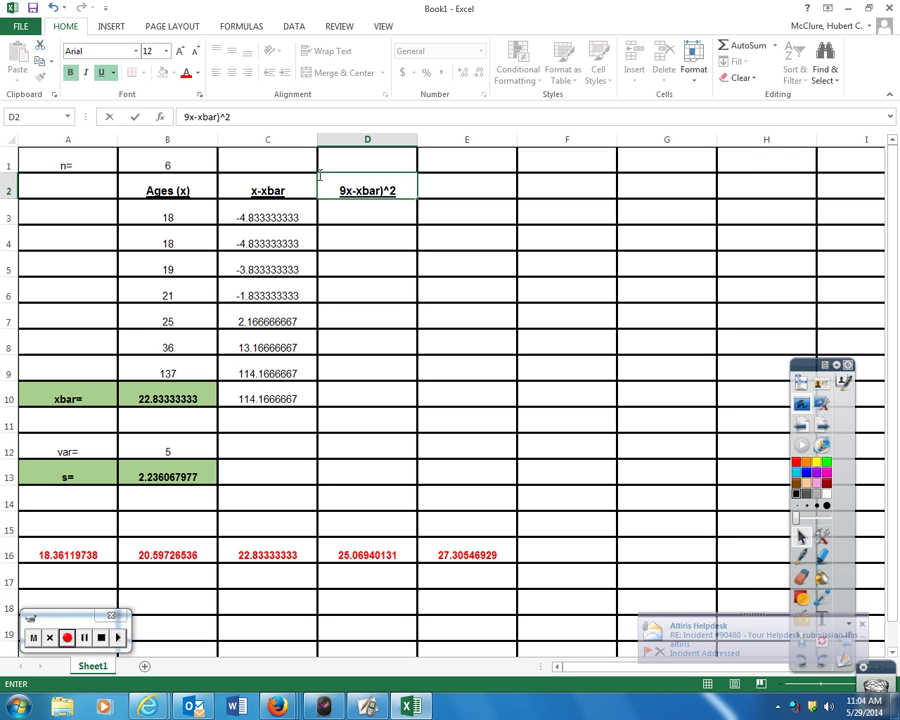
left_click(188, 117)
key("BackSpace")
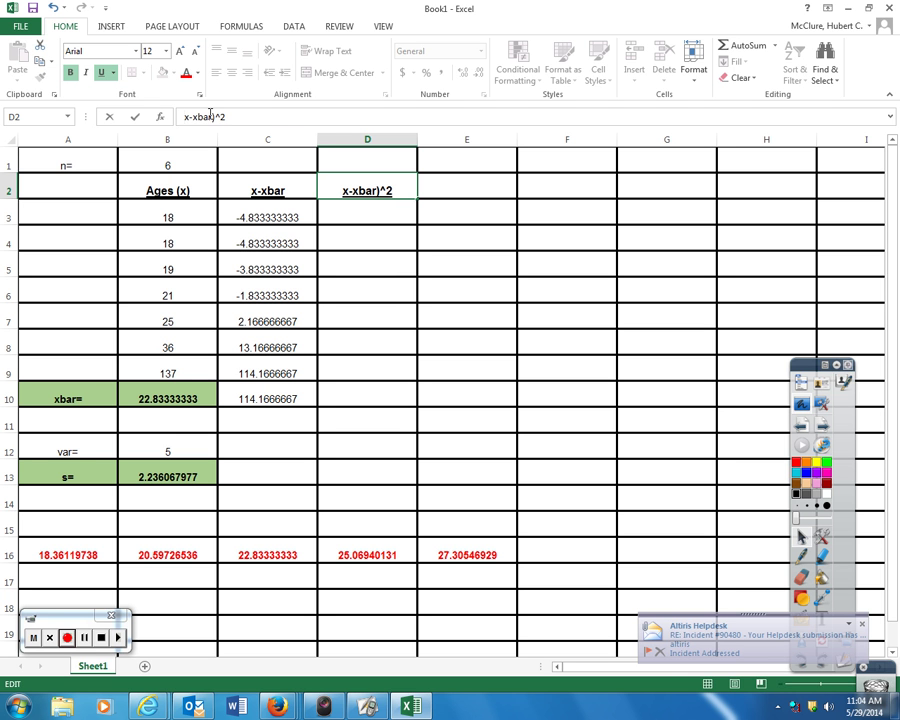
type("(")
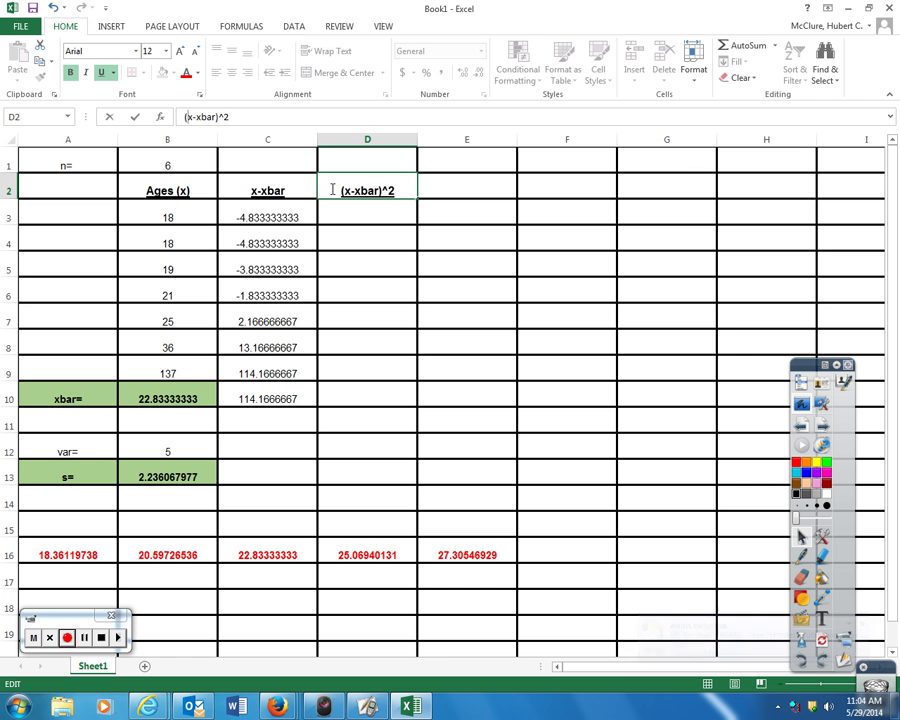
left_click(350, 221)
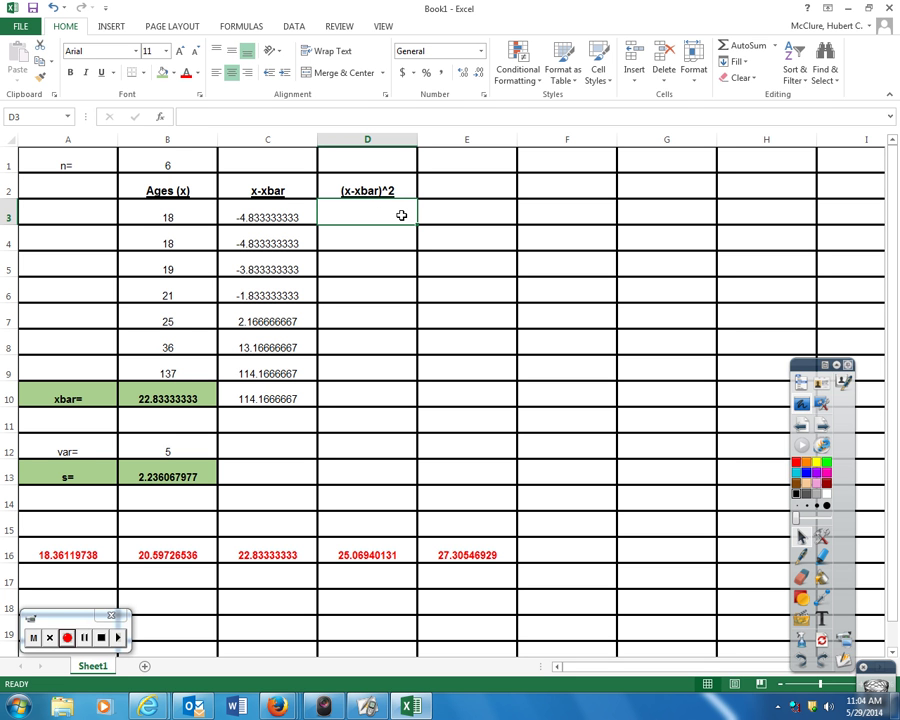
Examine the ages in B3:B8, the formulas for their sum and mean, and the first x-xbar formula in C3.
left_click_drag(185, 217, 190, 346)
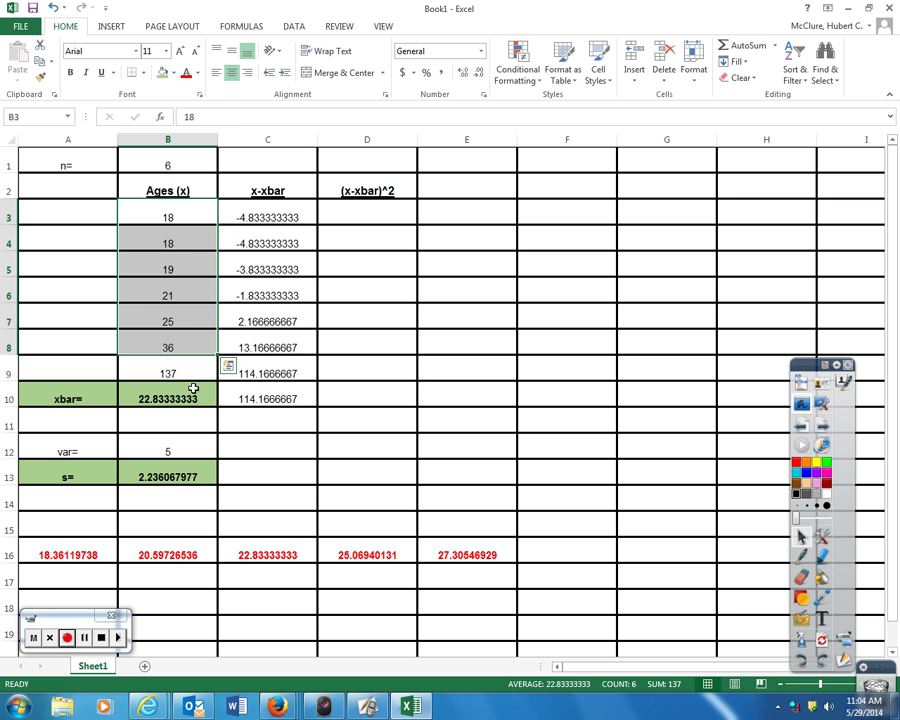
left_click(191, 374)
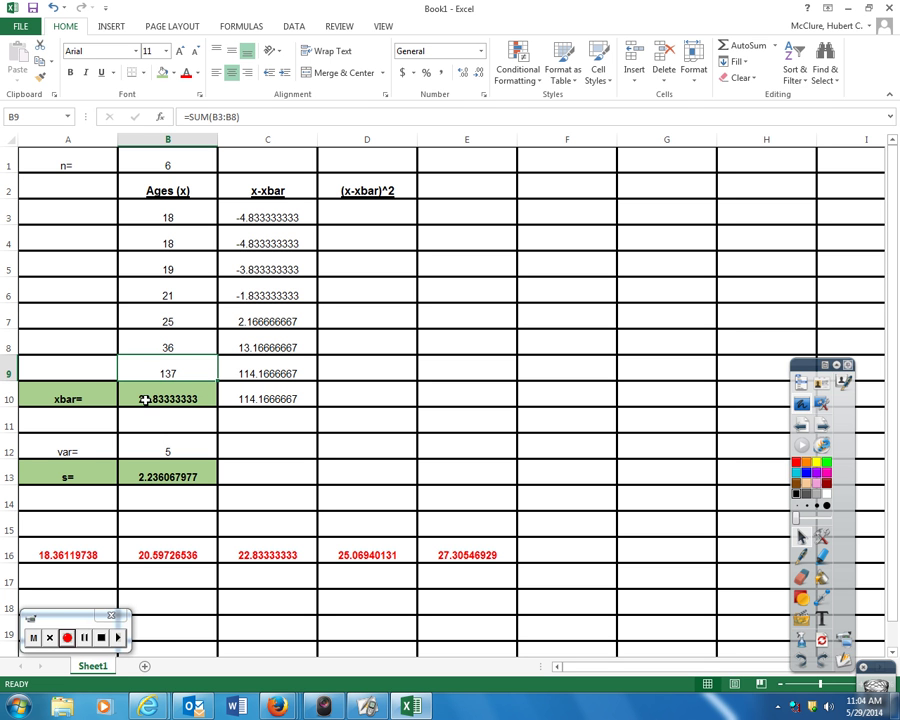
left_click(167, 400)
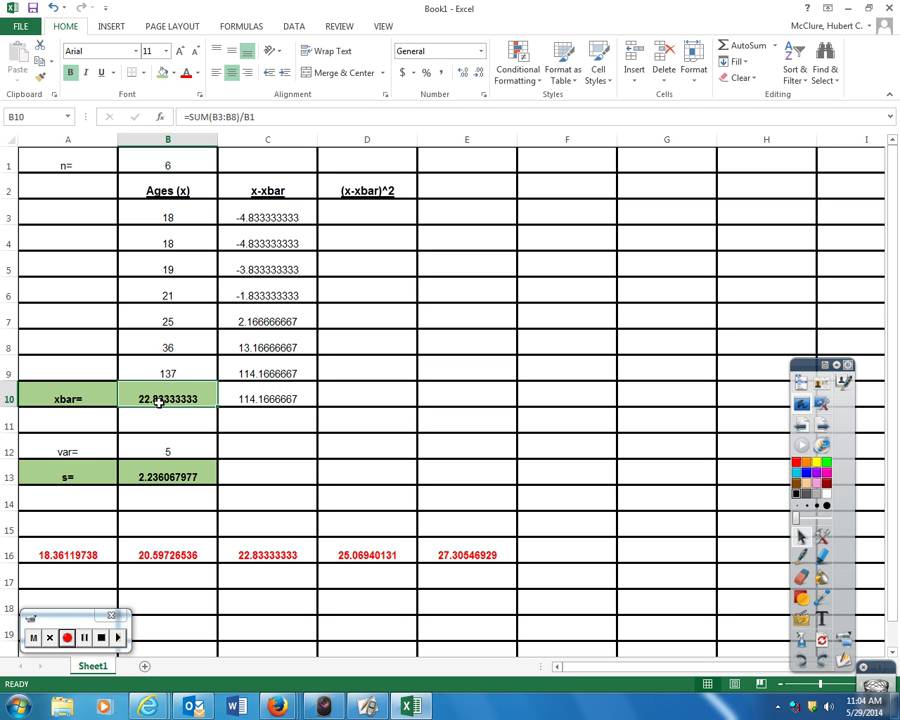
left_click(252, 227)
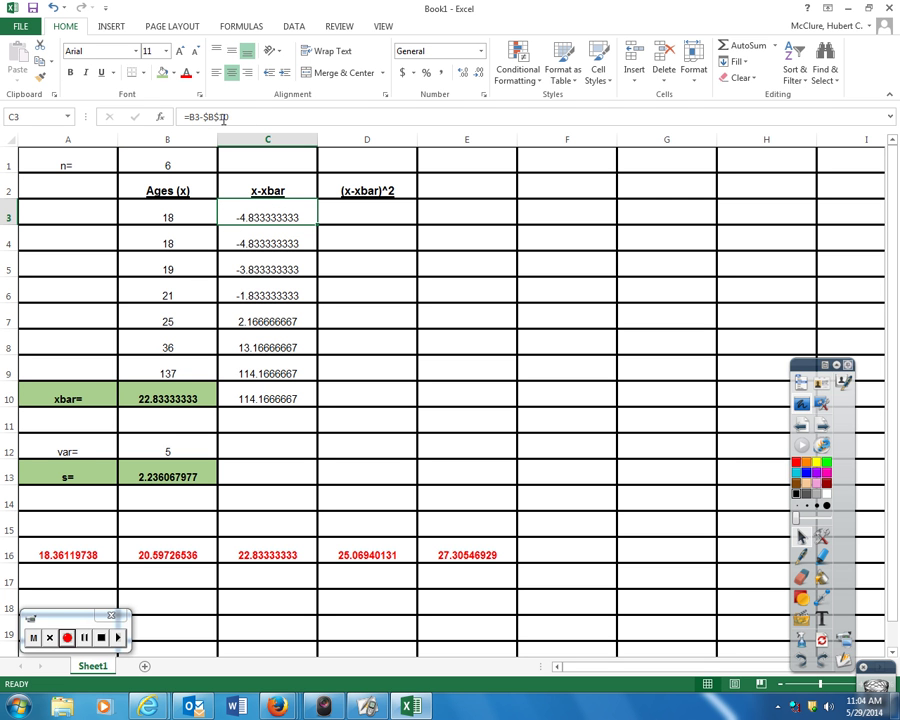
Change the formula in C3 to =B3-$B$11.
left_click_drag(233, 117, 204, 117)
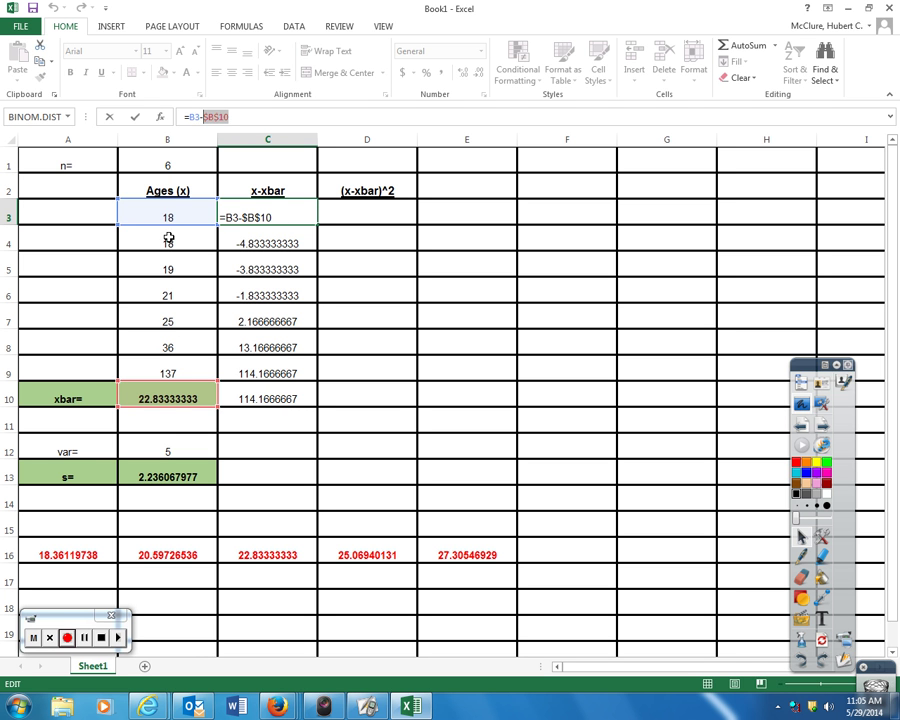
left_click(184, 422)
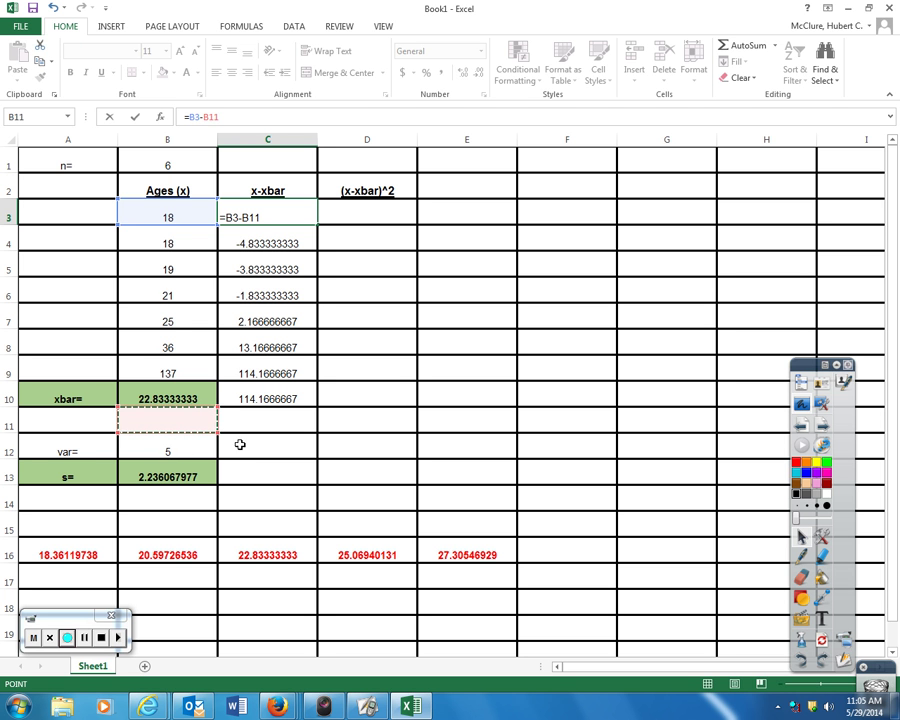
left_click(275, 217)
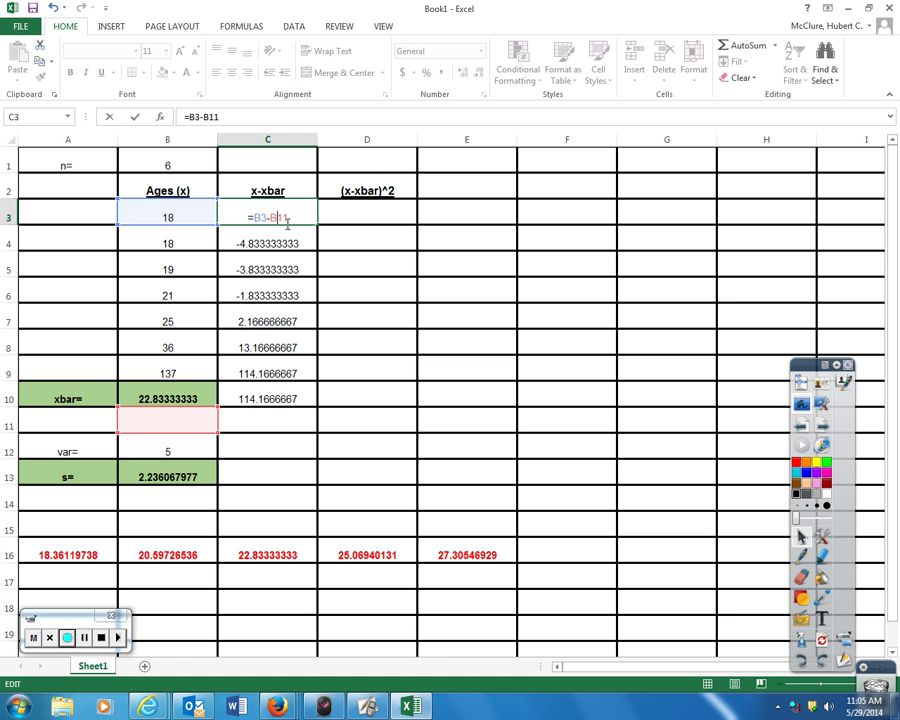
key("F4")
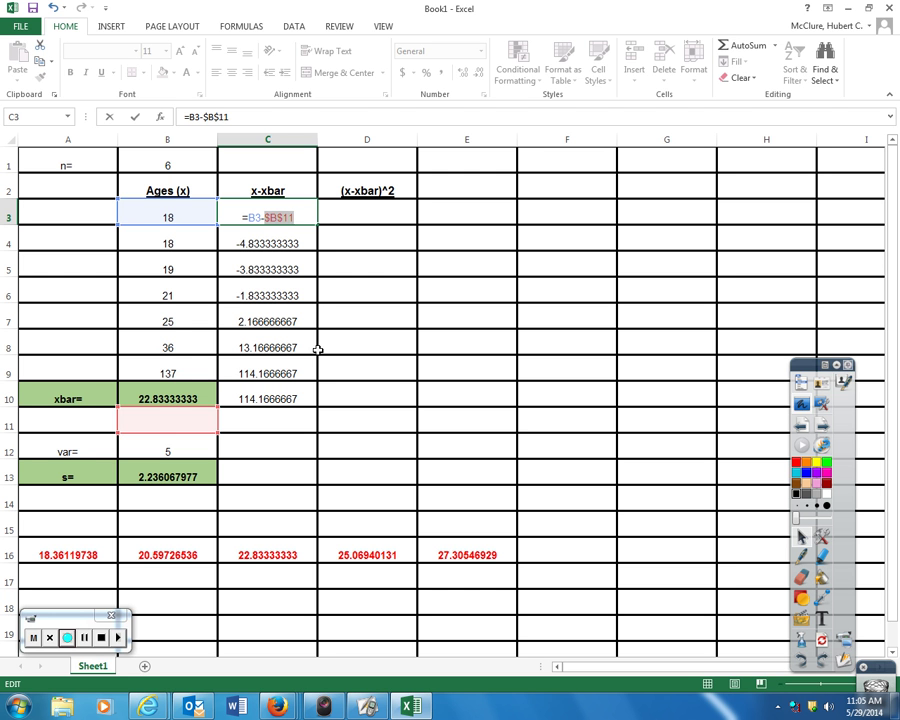
key("ctrl+Return")
left_click(314, 238)
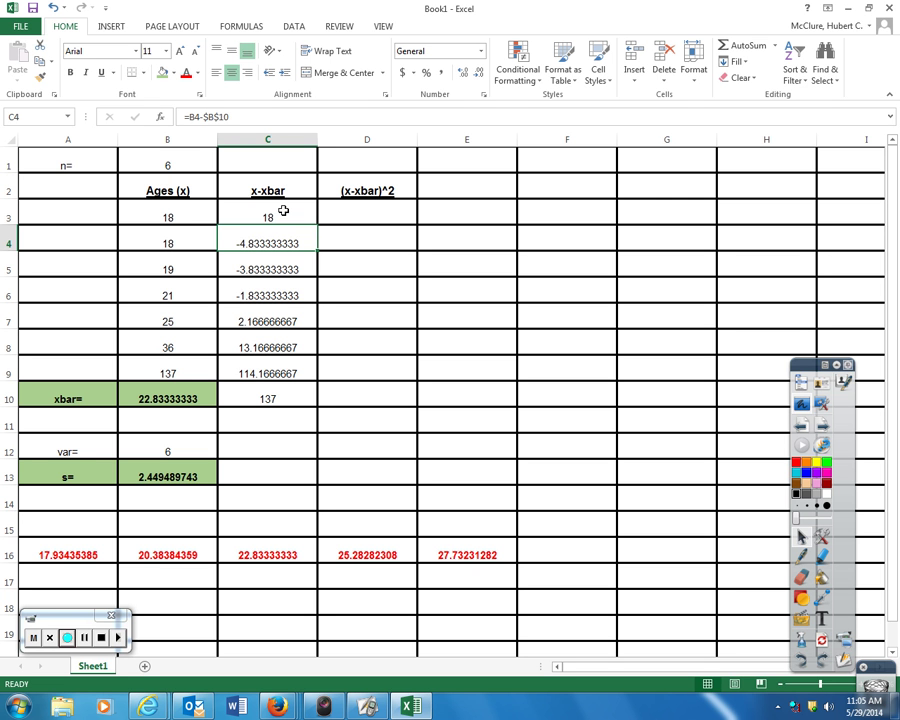
Re-enter the deviation formula in C3 as =B3-$B$10 and fill it down through C8.
left_click(283, 211)
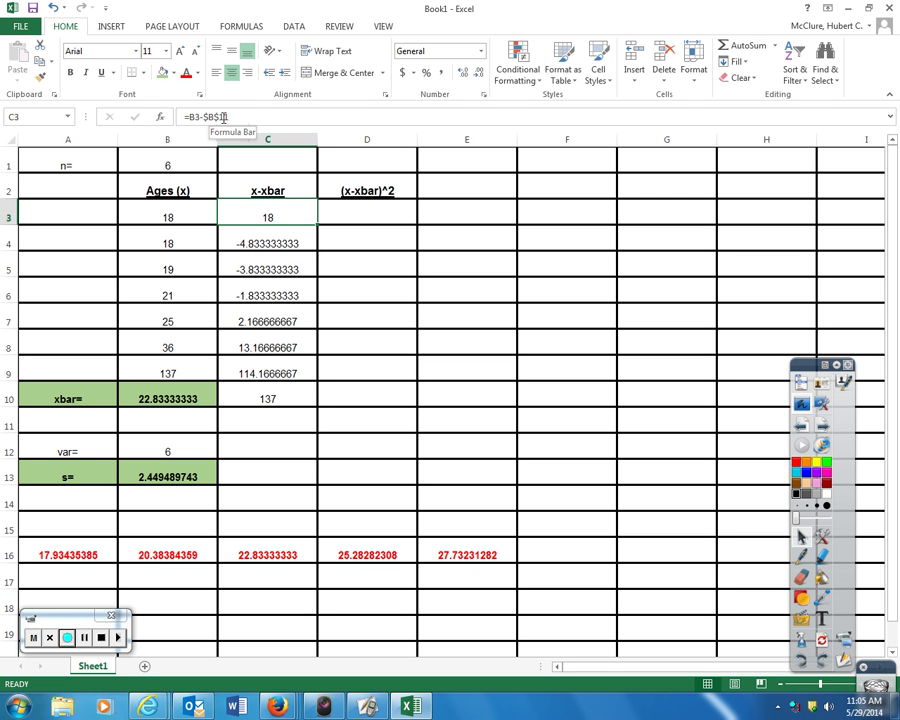
left_click_drag(231, 117, 192, 117)
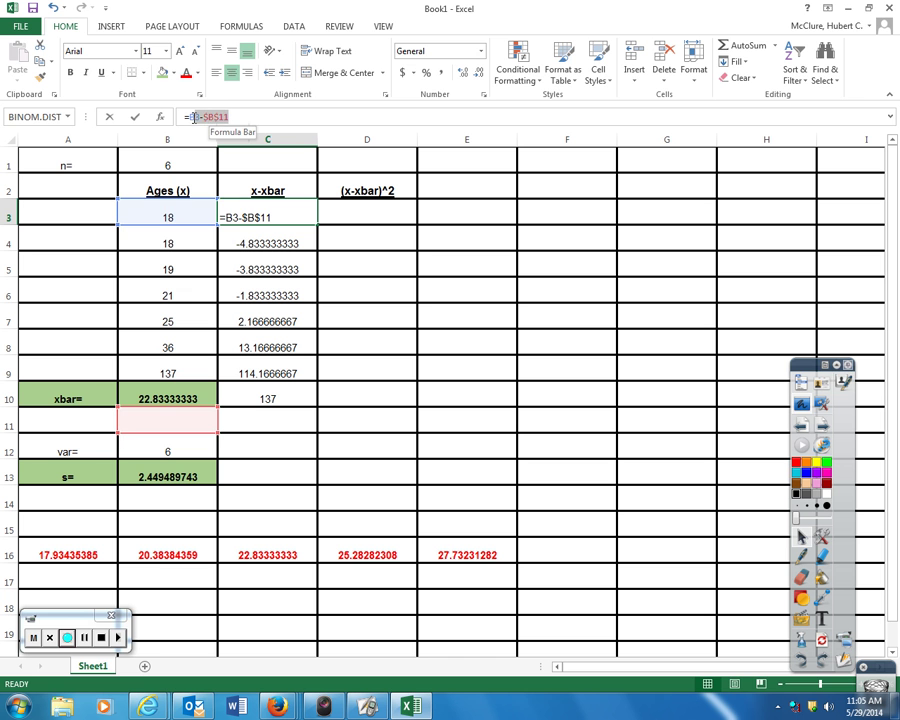
key("BackSpace")
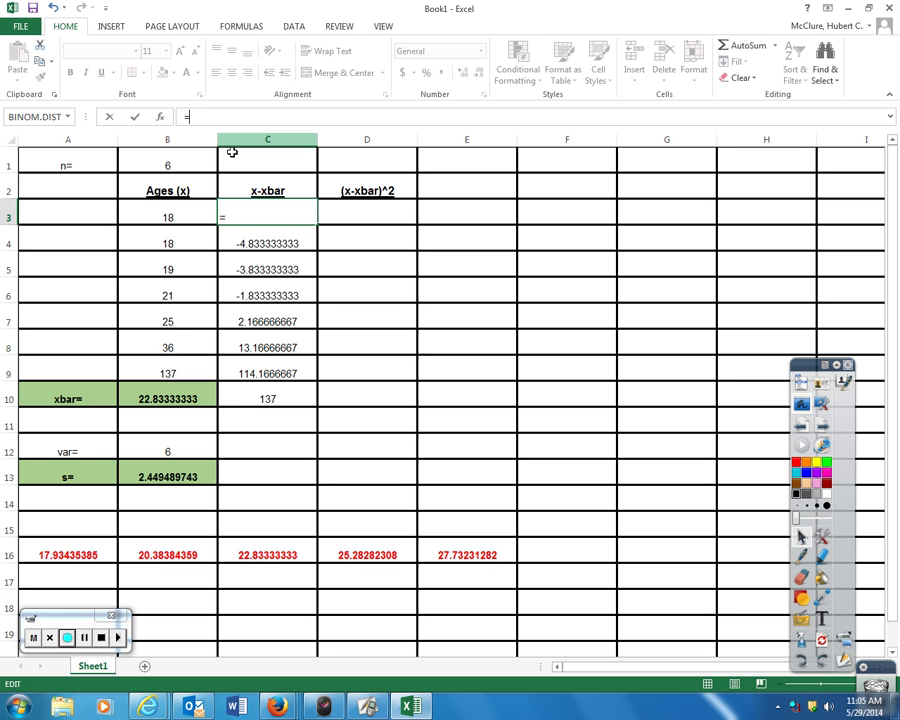
left_click(168, 216)
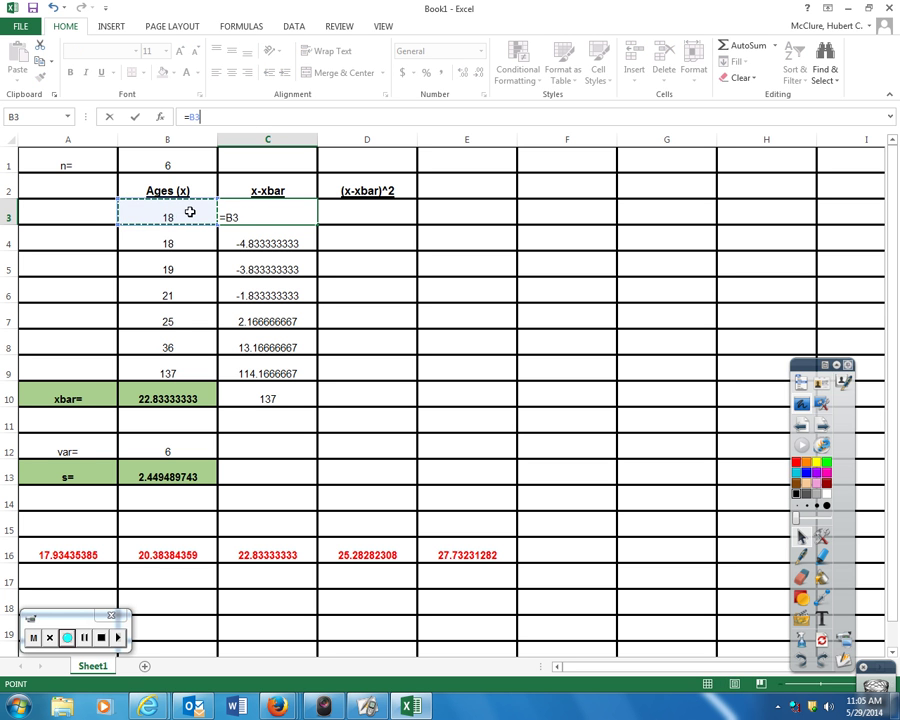
type("-")
left_click(178, 397)
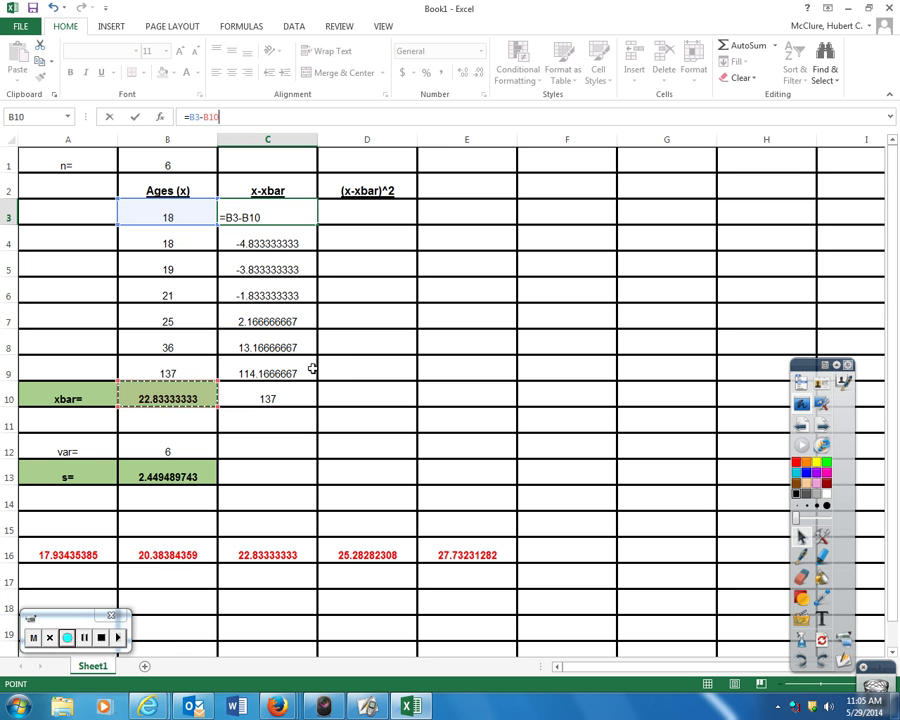
key("F4")
key("Return")
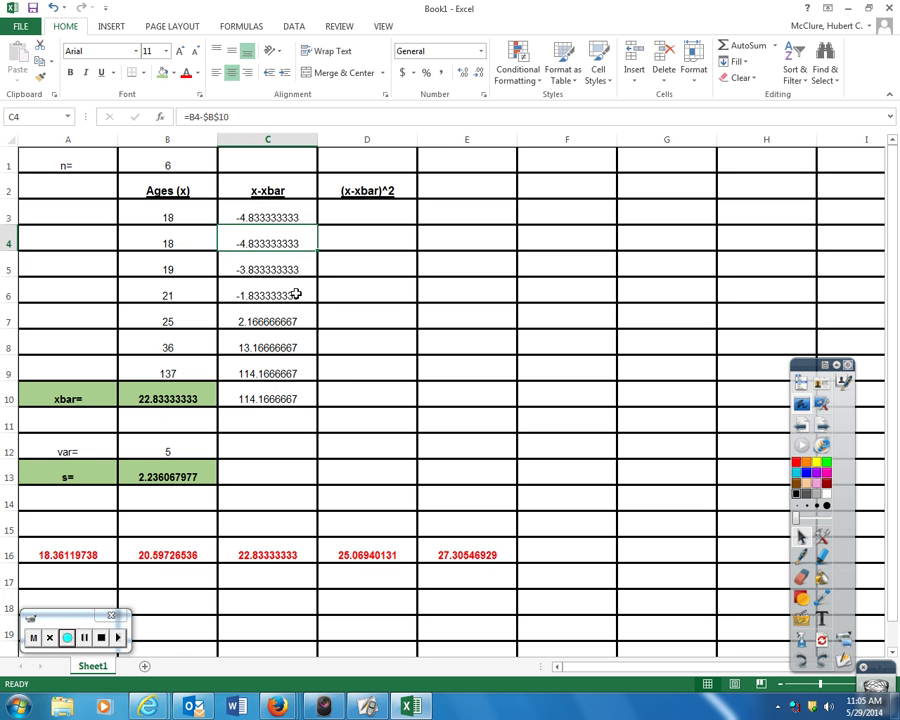
left_click(293, 216)
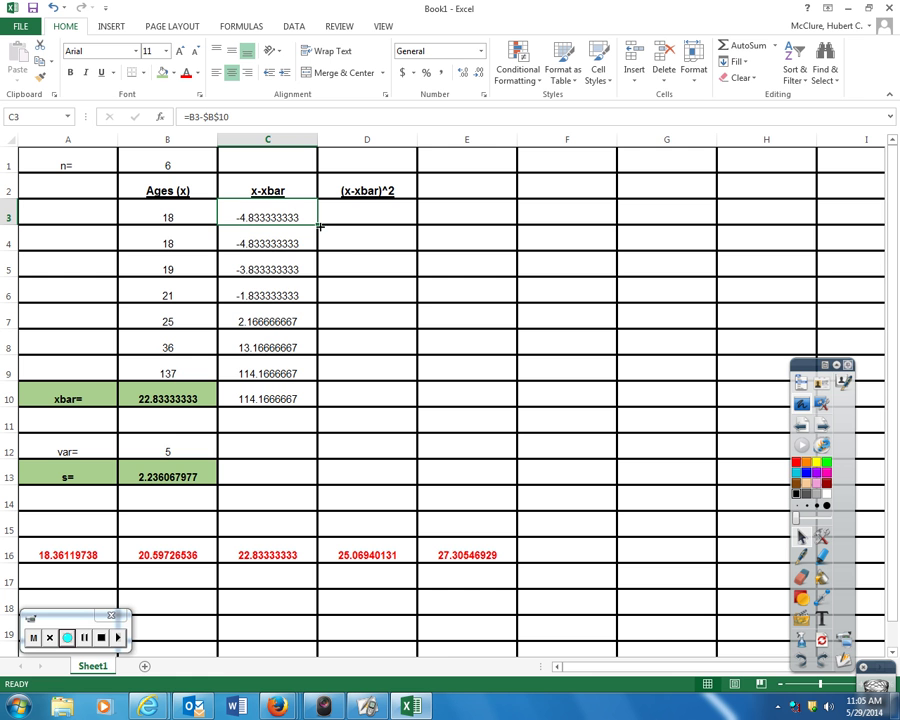
left_click_drag(318, 226, 296, 352)
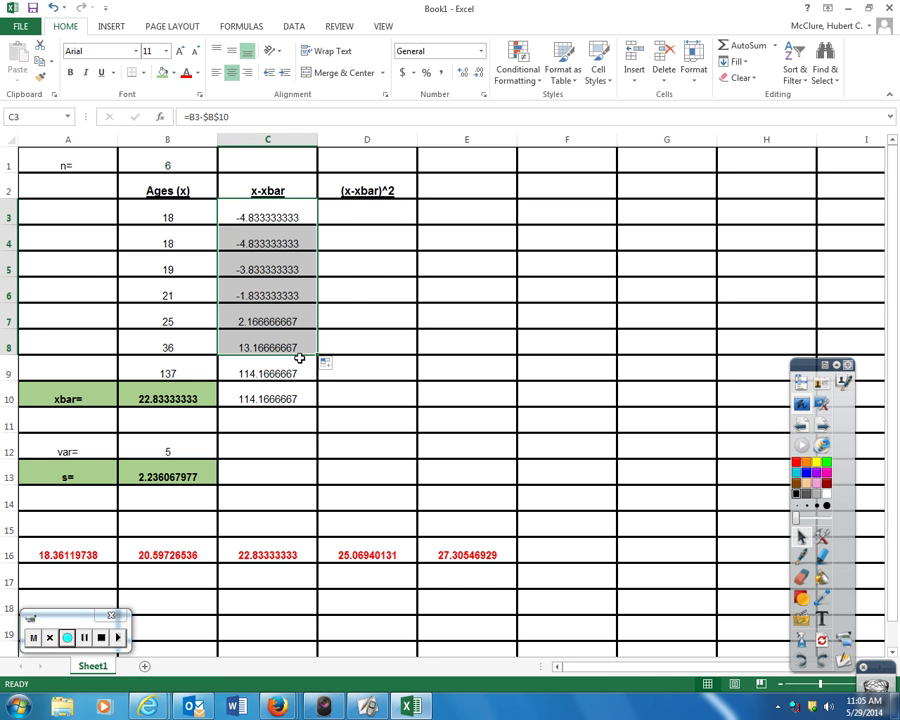
Square the first deviation in D3 with =C3^2 and fill the formula down through D8.
left_click(350, 216)
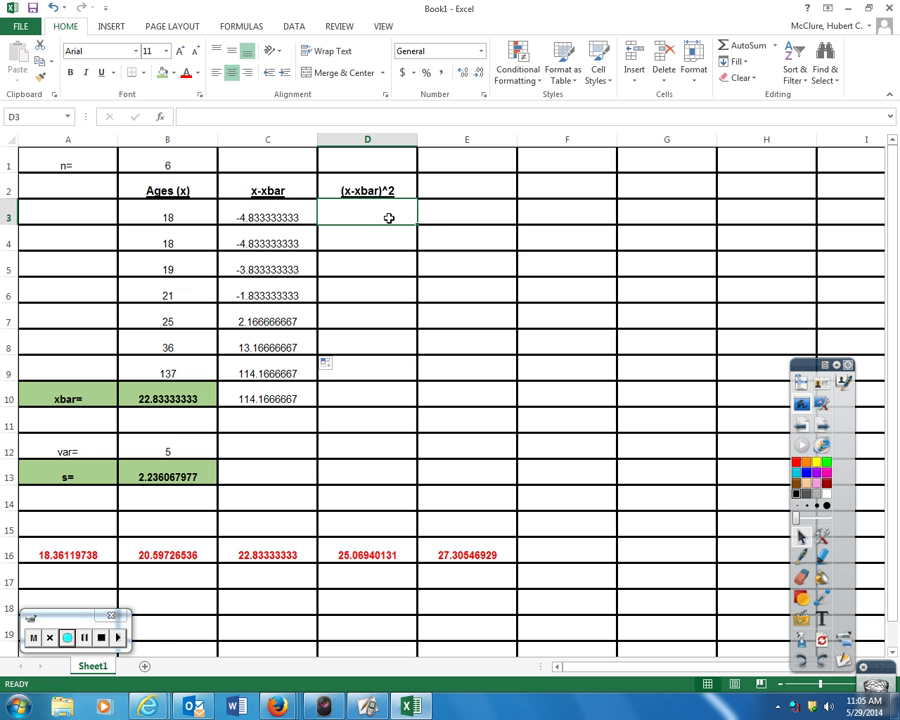
type("=")
left_click(290, 217)
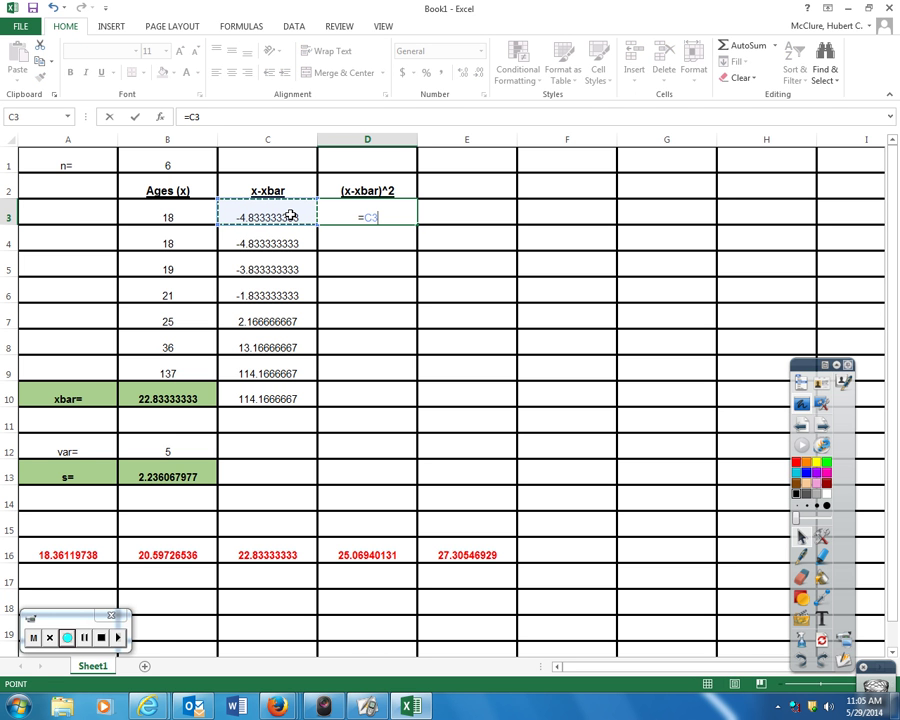
type("^2")
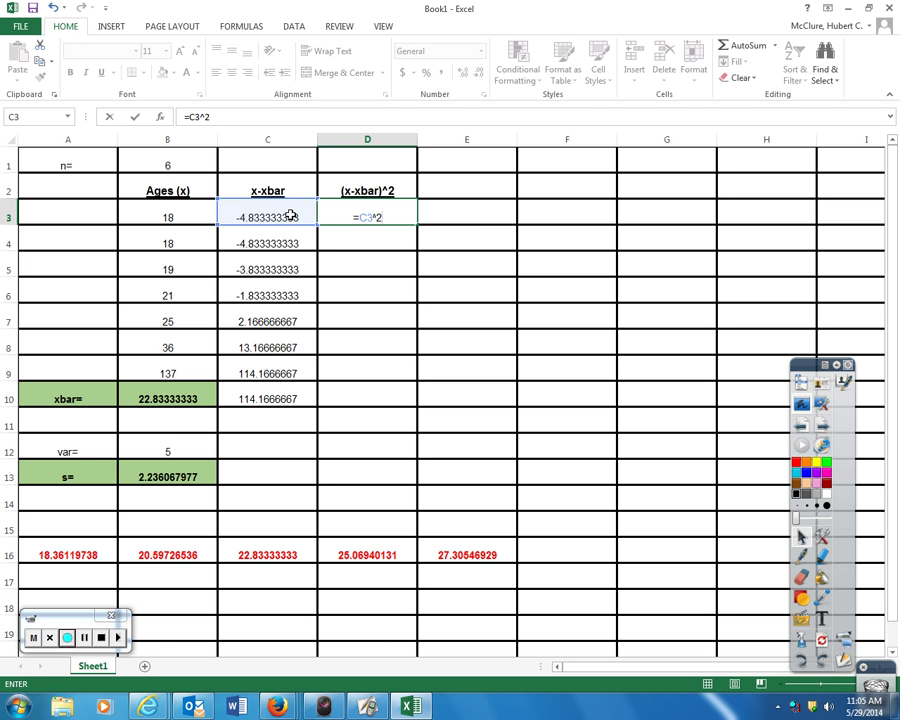
key("Return")
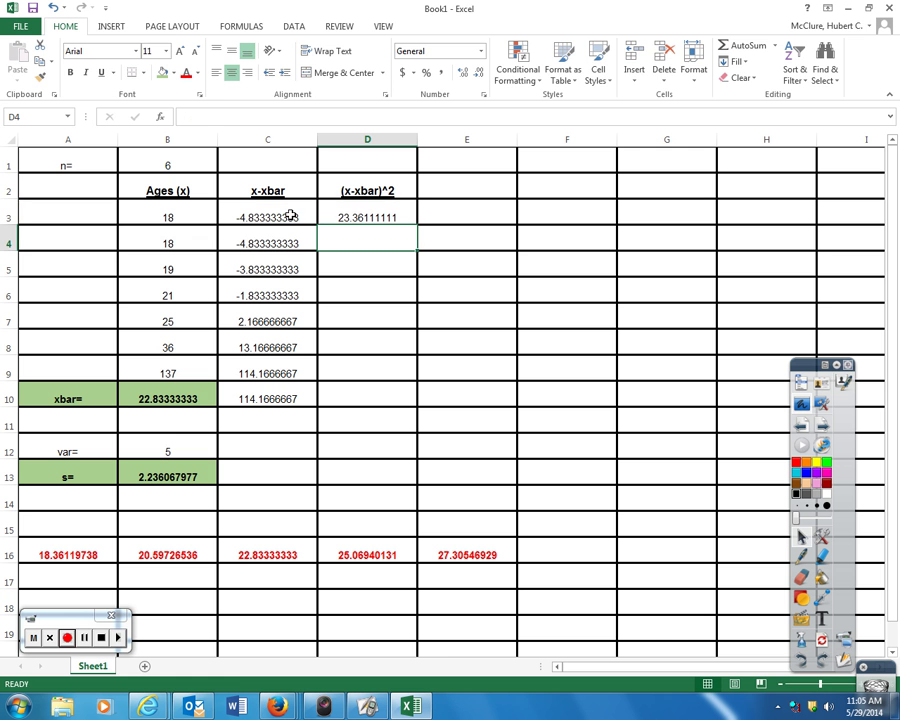
left_click(350, 216)
left_click_drag(418, 225, 402, 357)
Clear cell C9 and total the squared deviations in D9 with =SUM(D3:D8).
left_click(294, 376)
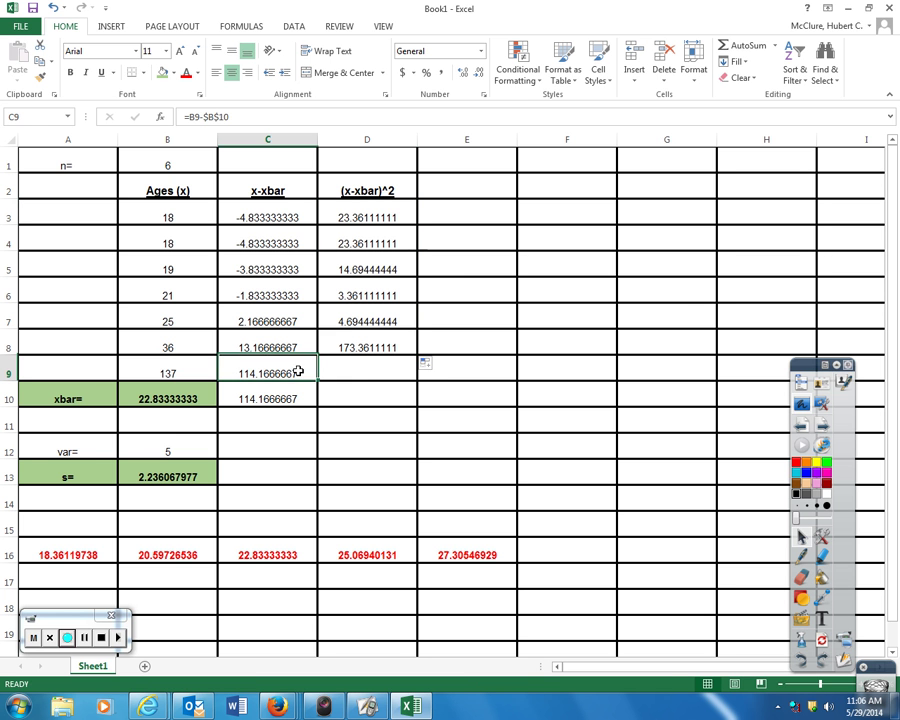
key("Delete")
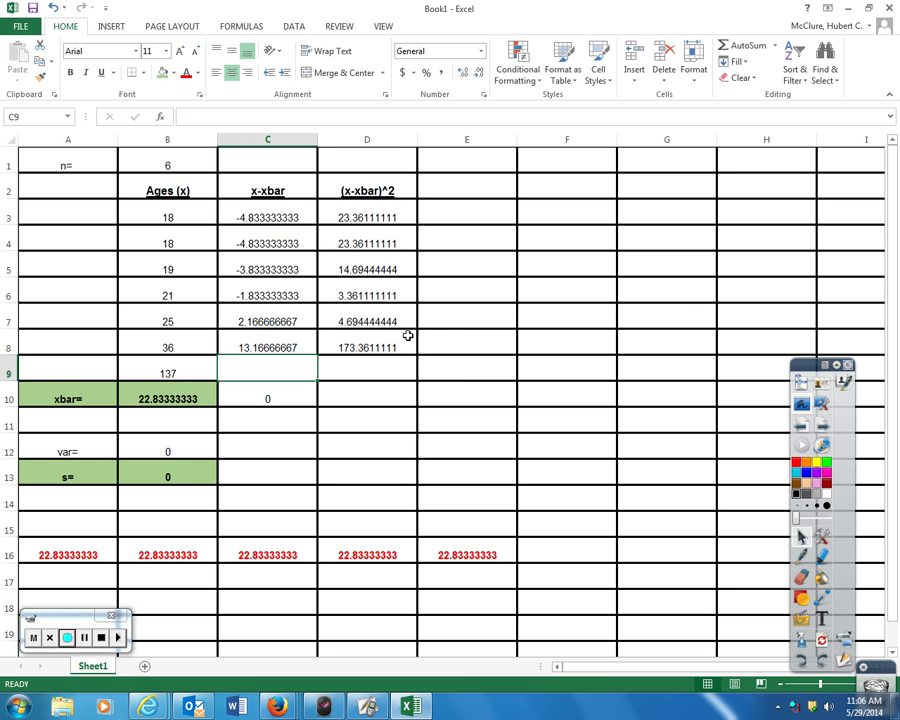
left_click(360, 372)
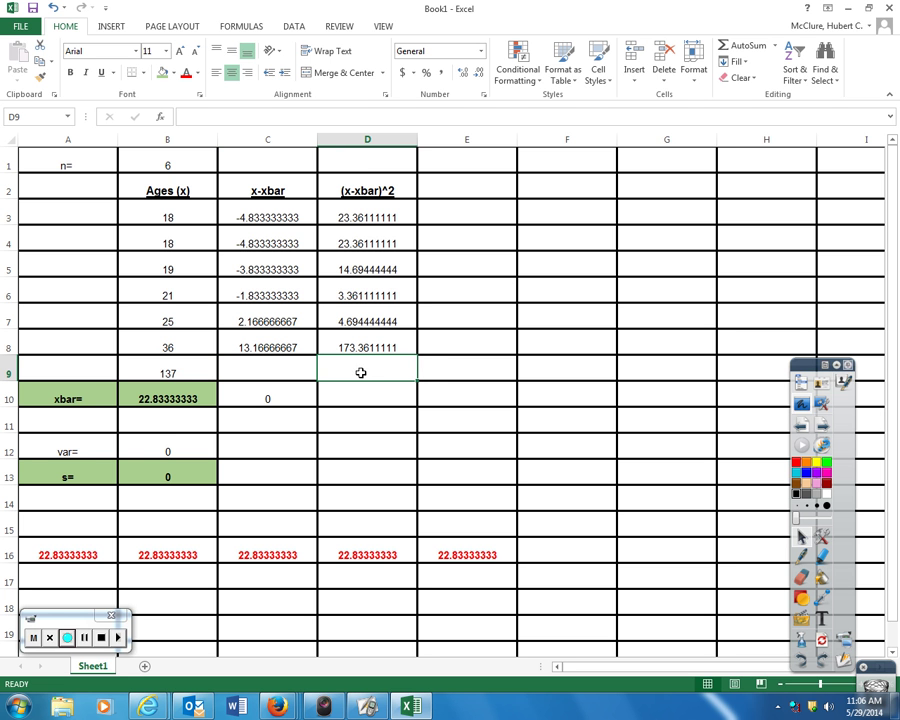
left_click(743, 50)
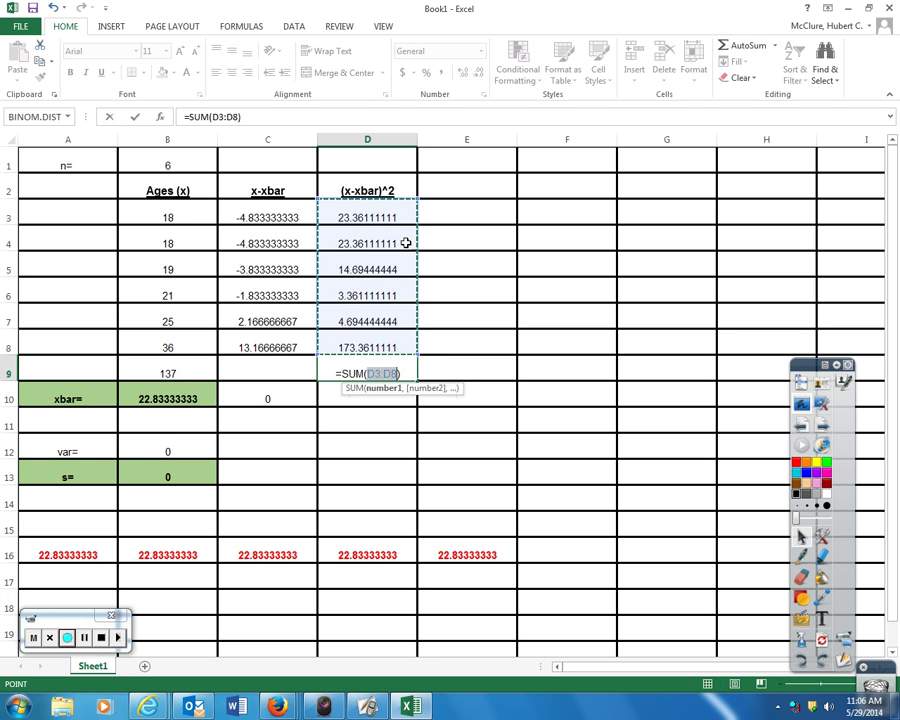
left_click_drag(367, 214, 365, 348)
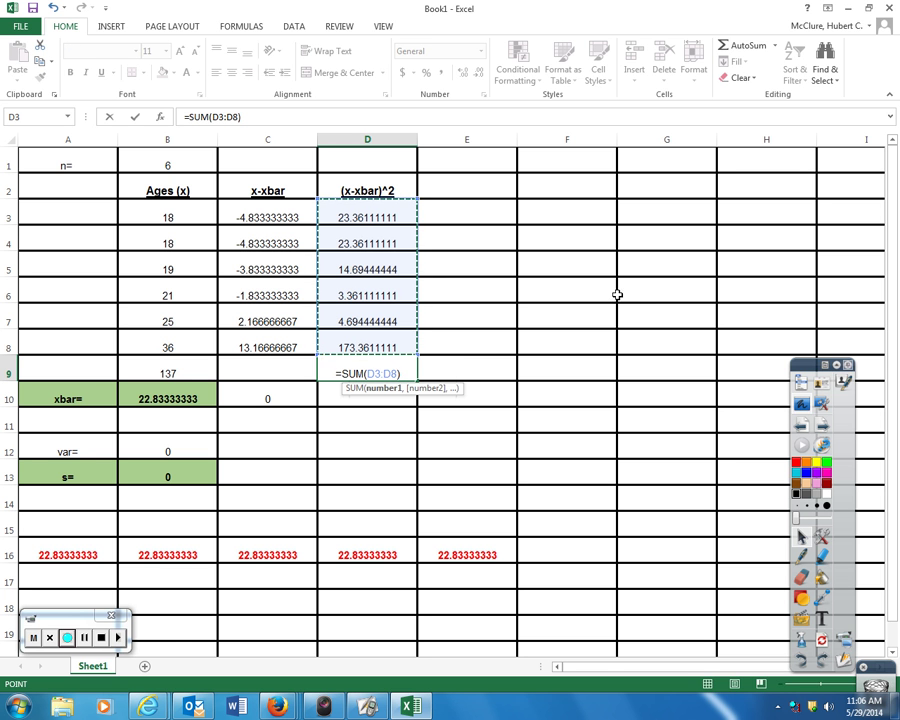
key("Return")
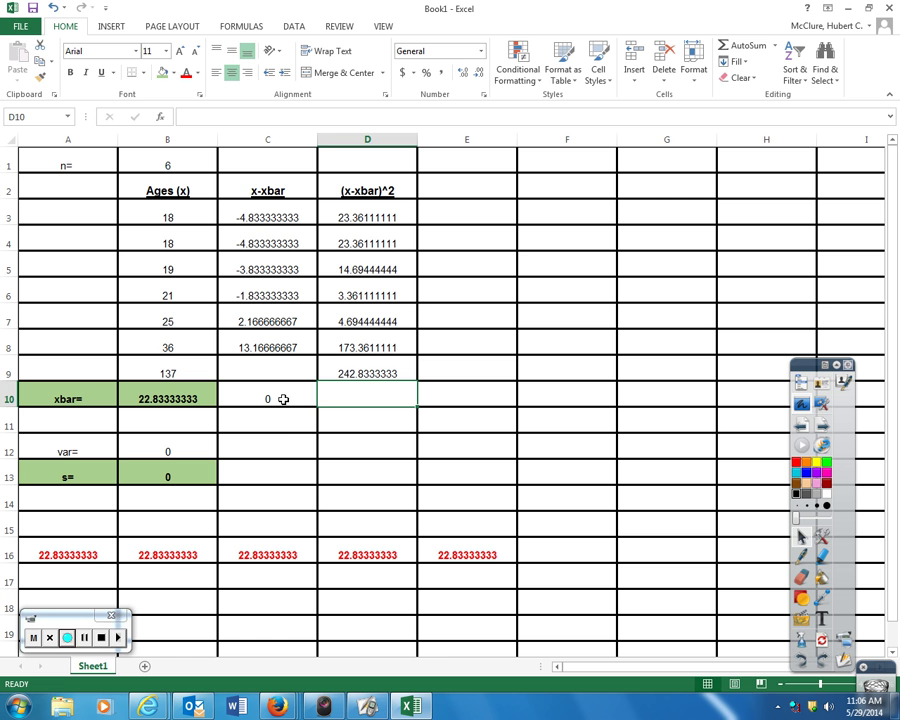
Change the variance formula in B12 to =D10/B10.
left_click(175, 451)
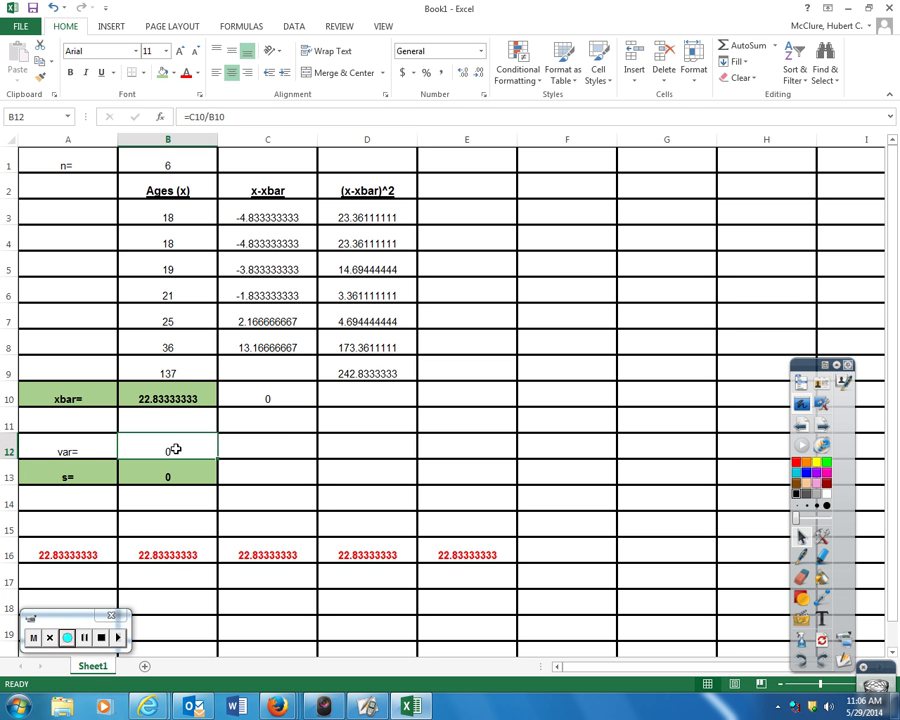
left_click(228, 115)
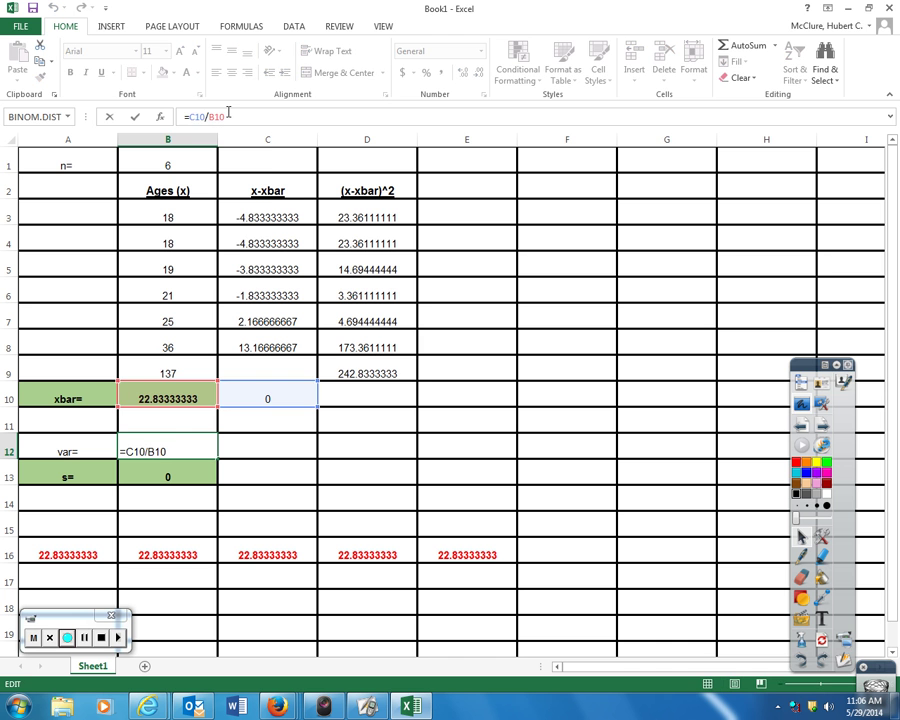
key("BackSpace")
type("D")
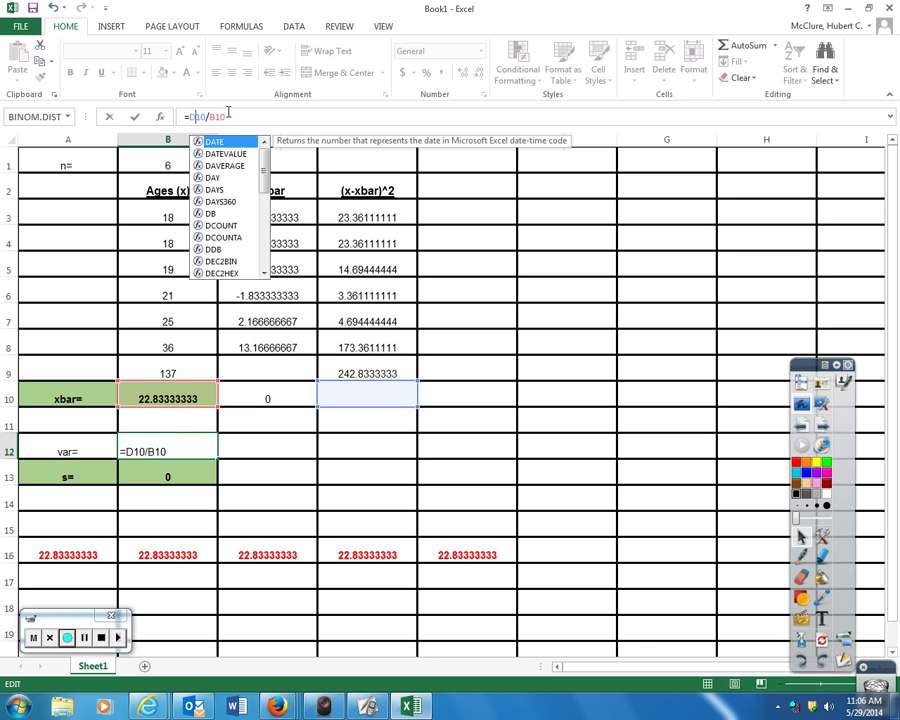
key("Return")
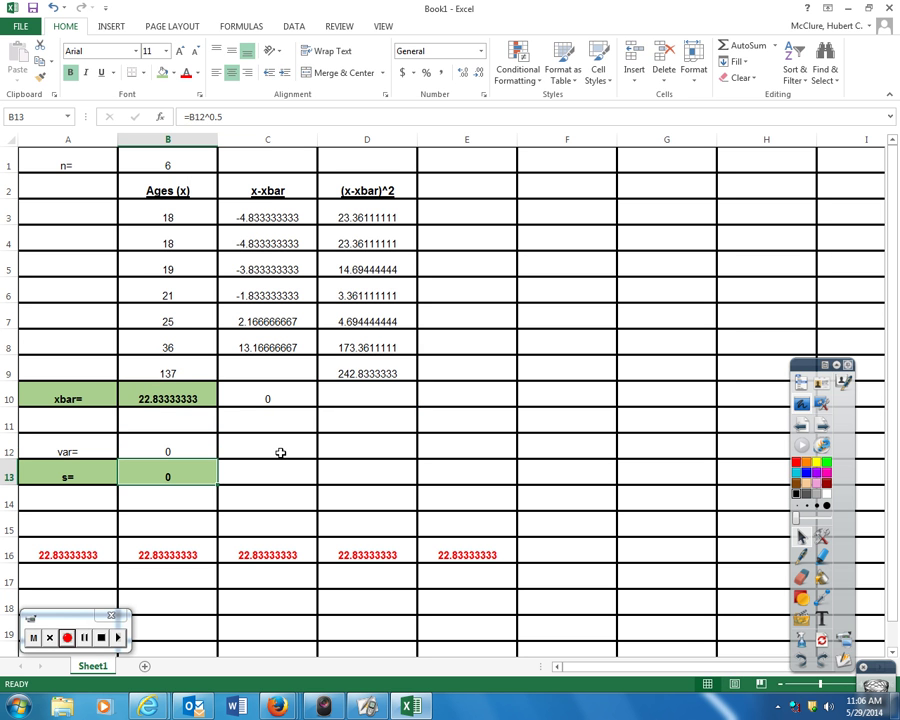
Check the formulas in B9 and D9, then change the variance formula in B12 to =D10/B1-1.
left_click(195, 452)
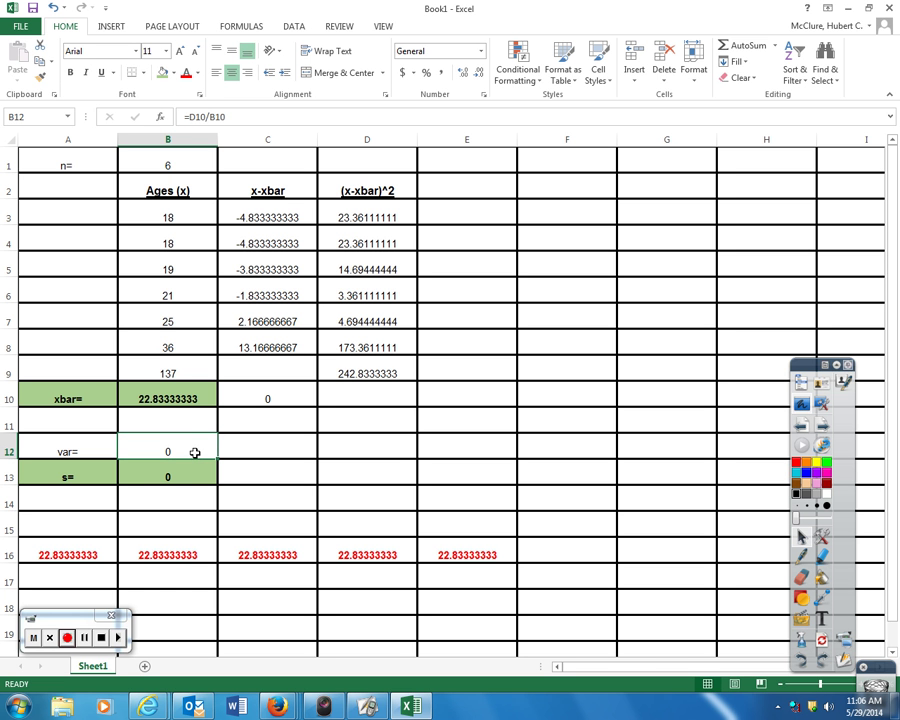
left_click(187, 374)
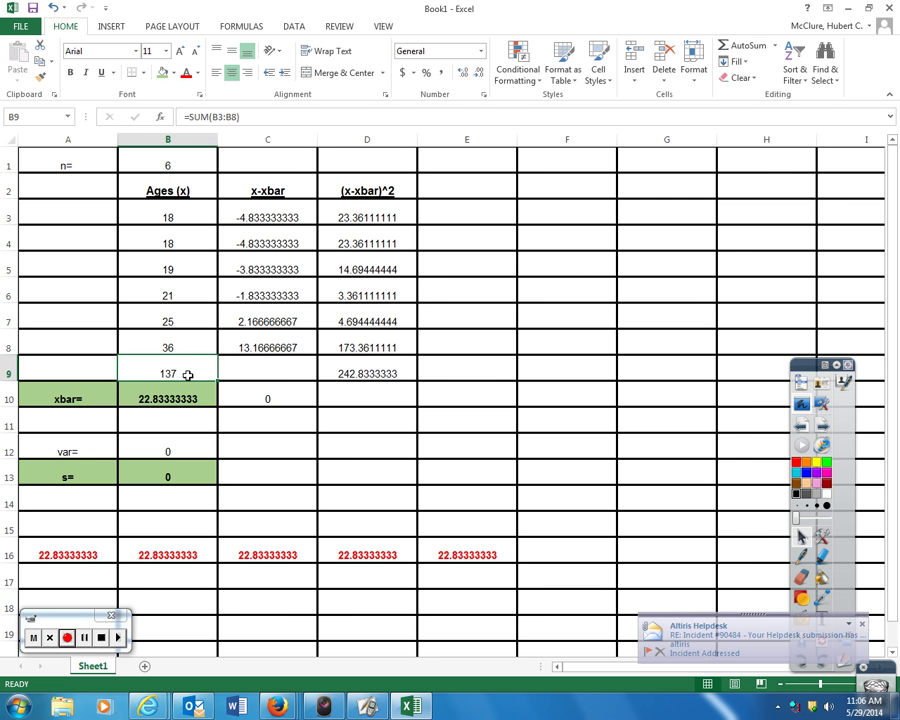
left_click(352, 373)
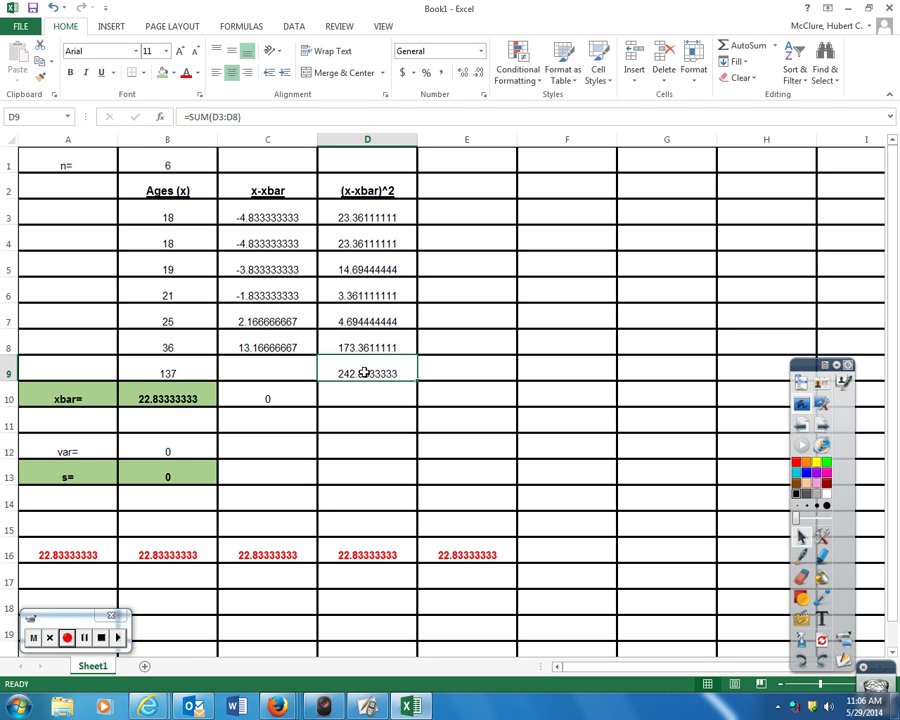
left_click(192, 451)
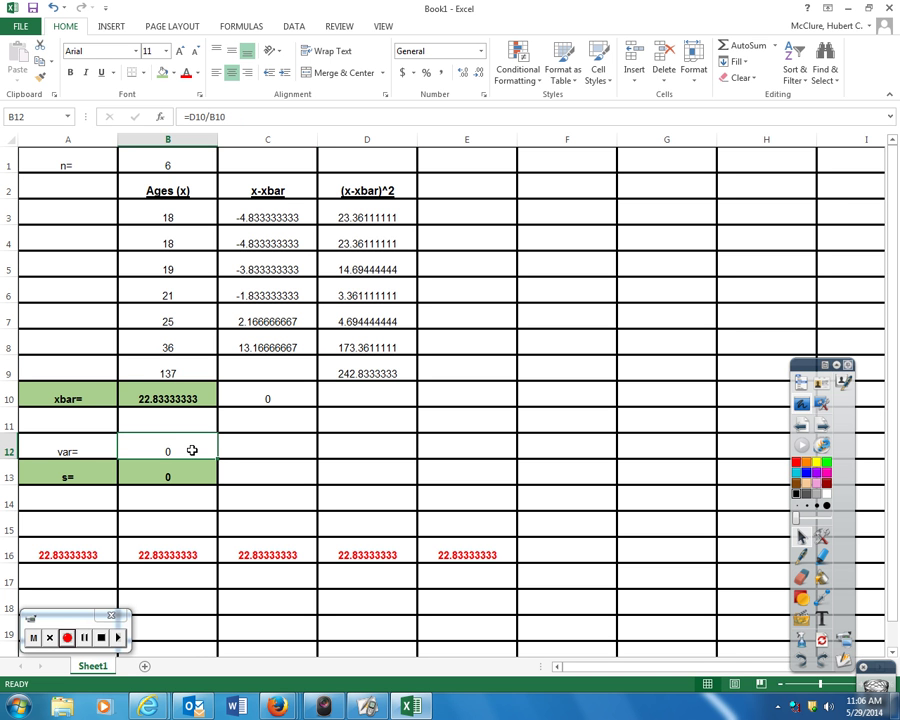
left_click(232, 117)
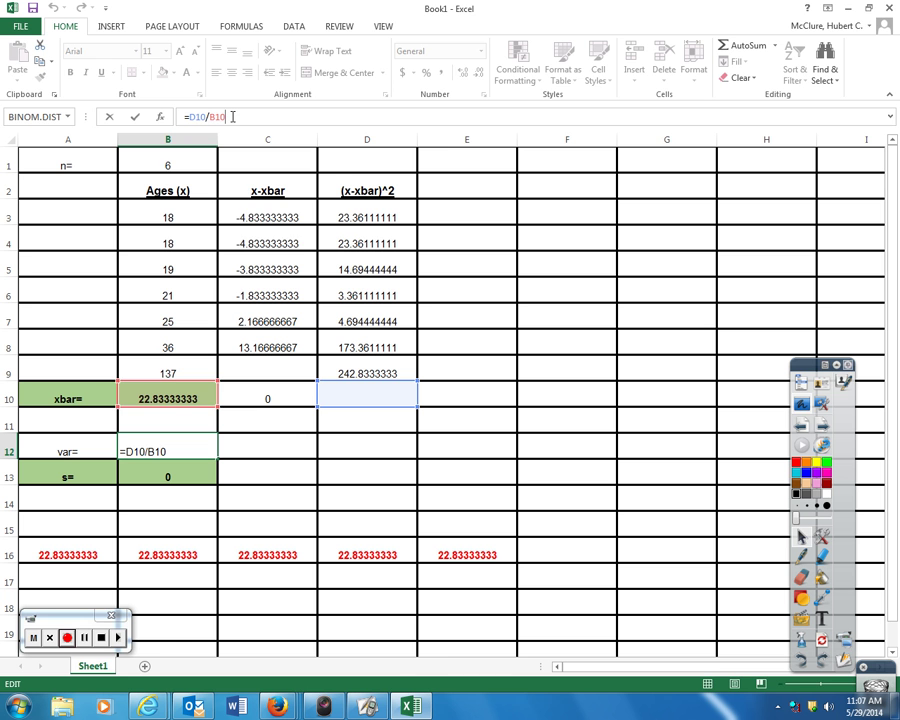
key("BackSpace")
key("BackSpace")
key("BackSpace")
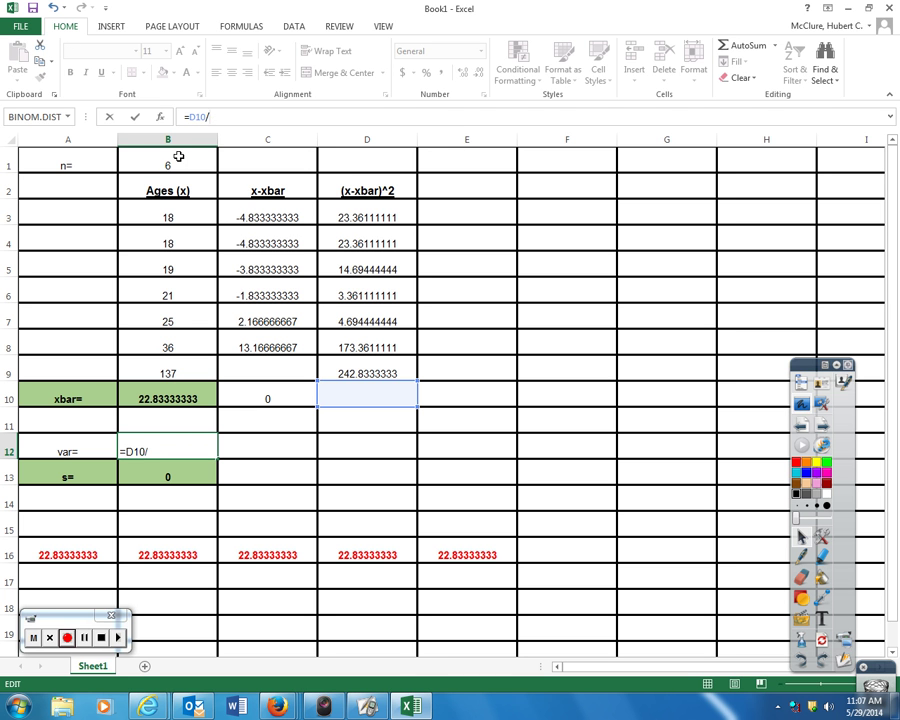
left_click(176, 160)
type("-1")
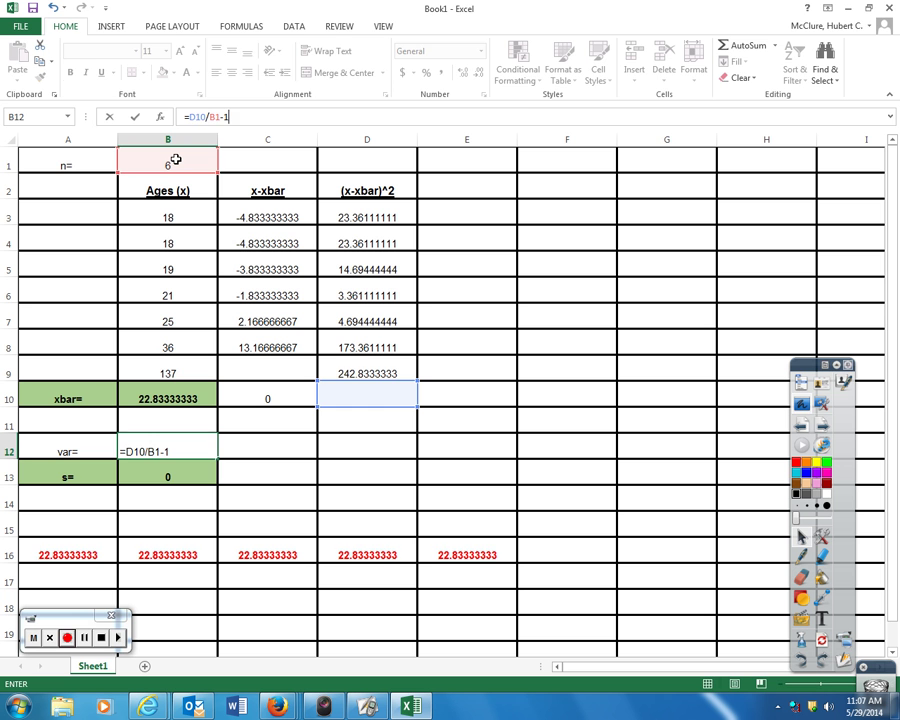
key("Return")
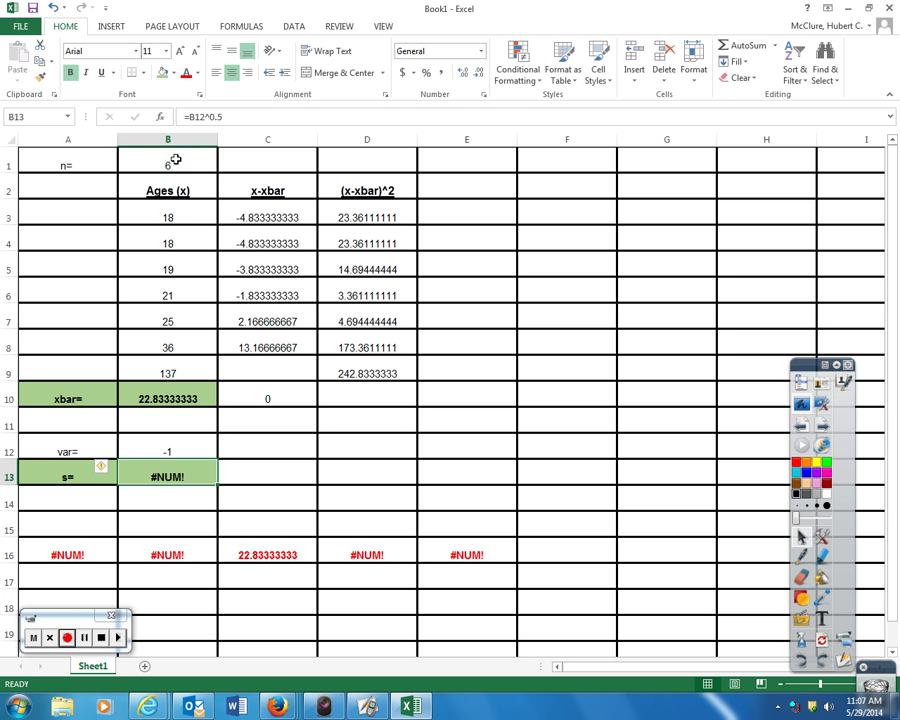
Re-enter the variance formula in B12 as =D9/(B1-1), dividing the squared deviations' total by n minus one.
left_click(173, 452)
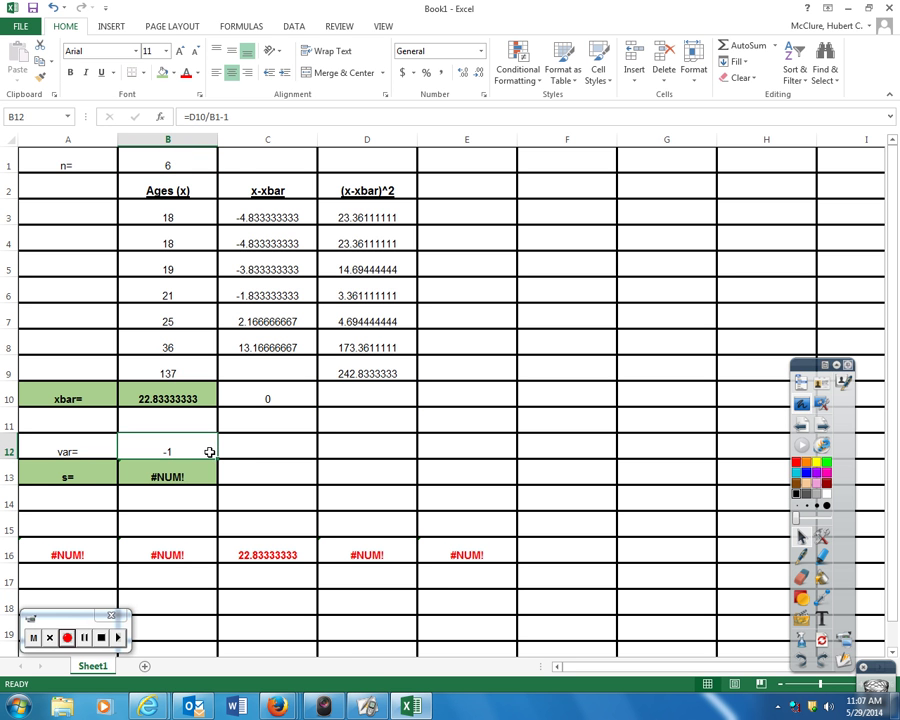
left_click(188, 117)
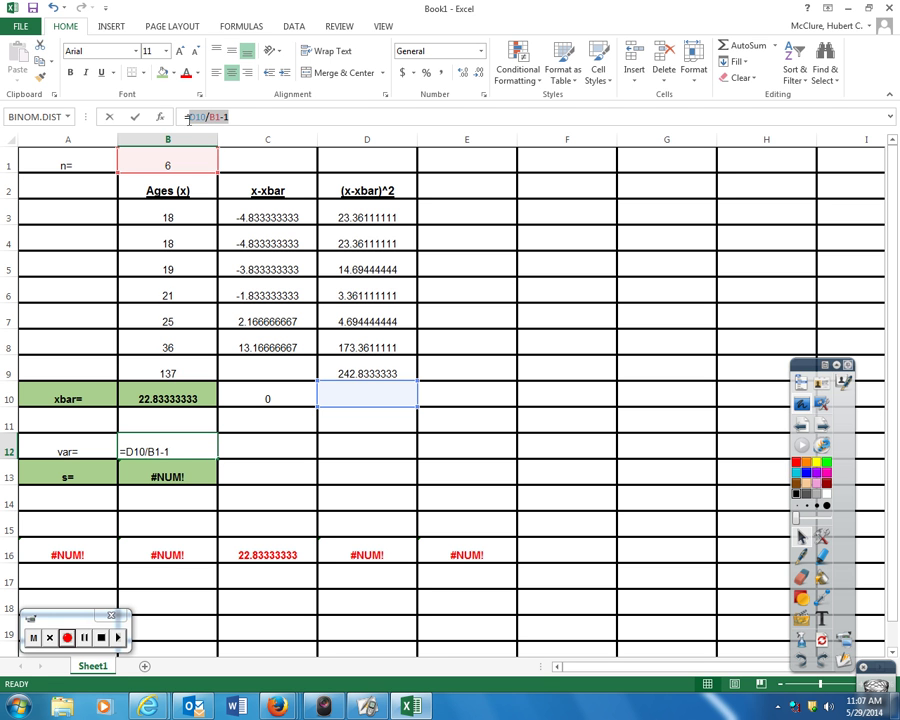
key("BackSpace")
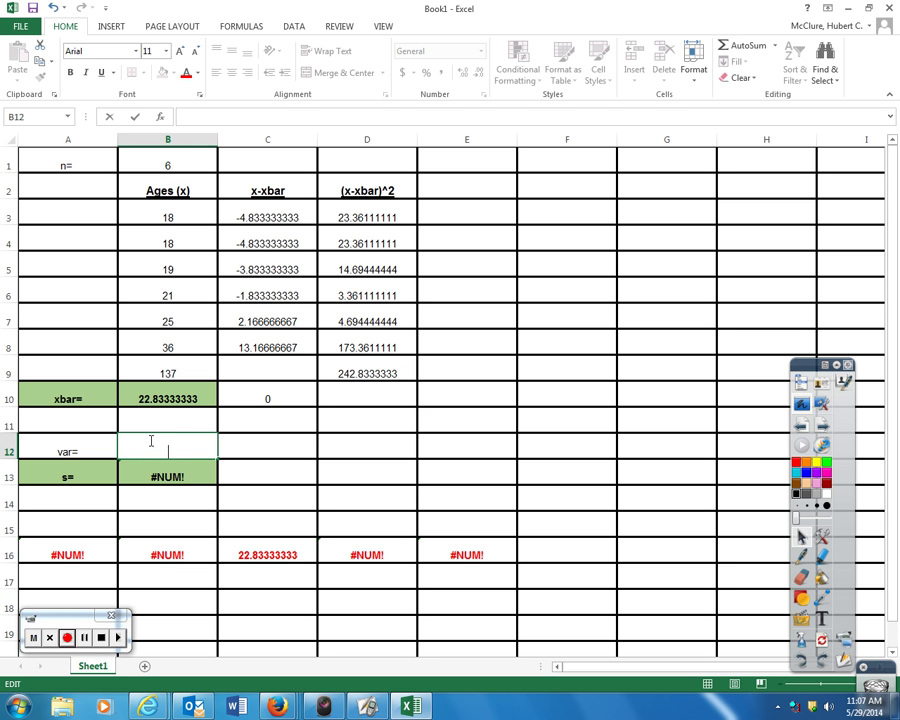
type("=")
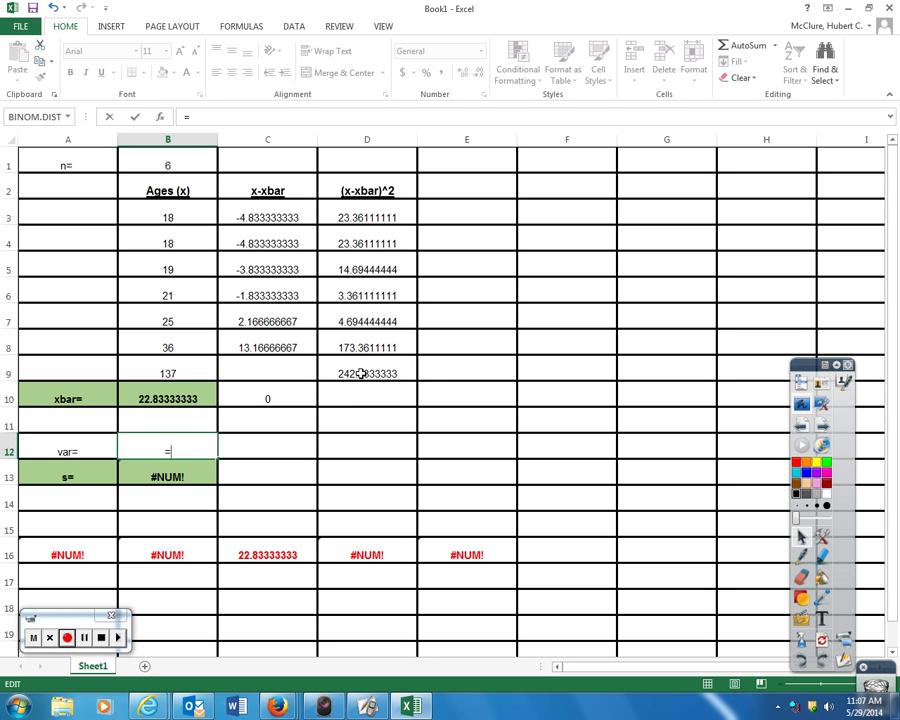
left_click(362, 373)
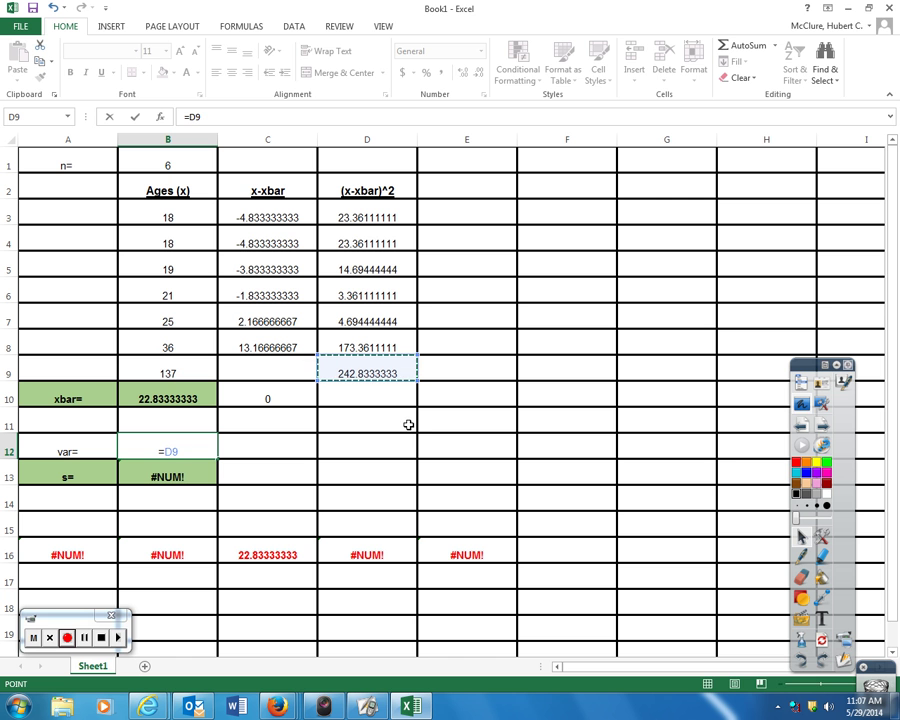
type("/")
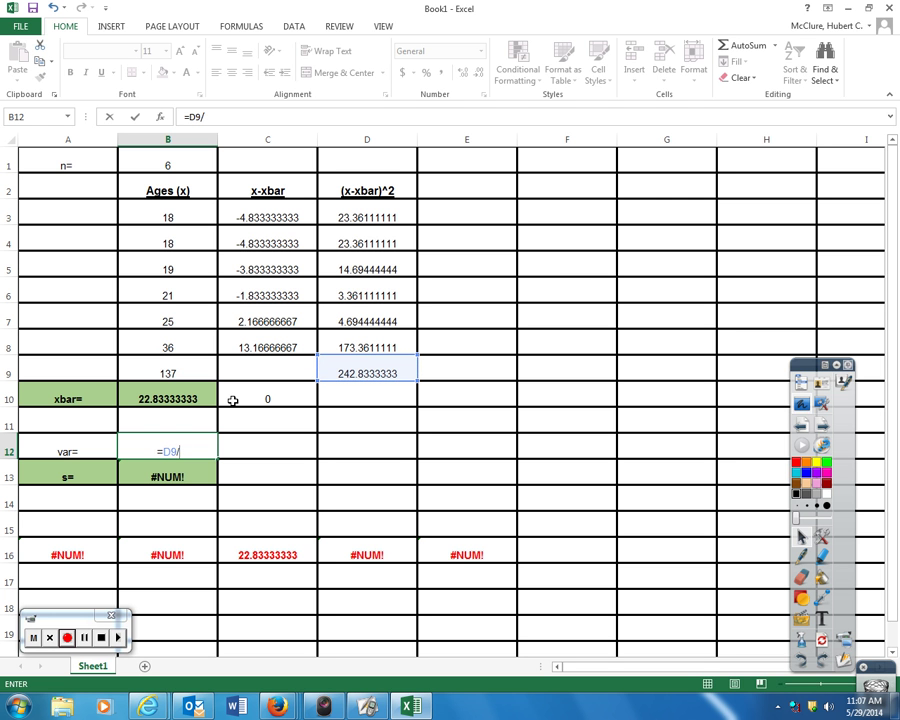
type("(")
left_click(186, 163)
type("-1)")
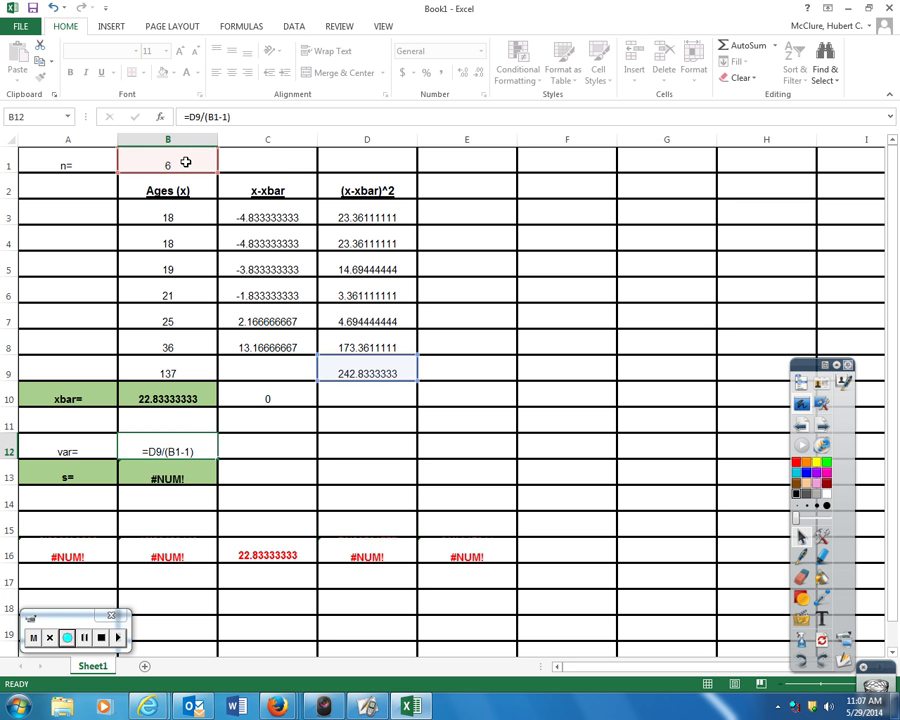
key("Return")
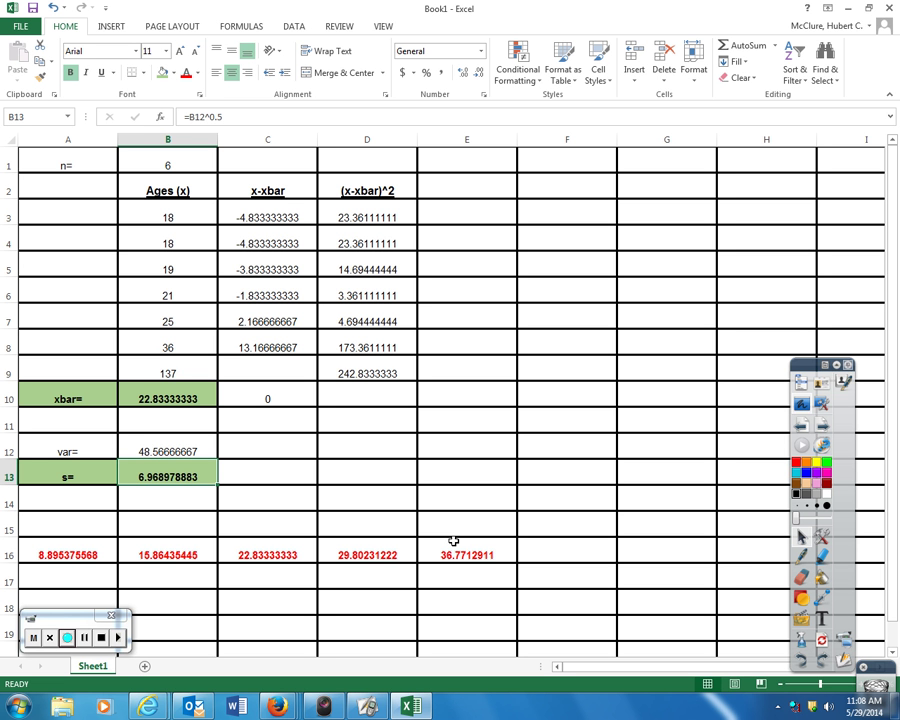
left_click(177, 396)
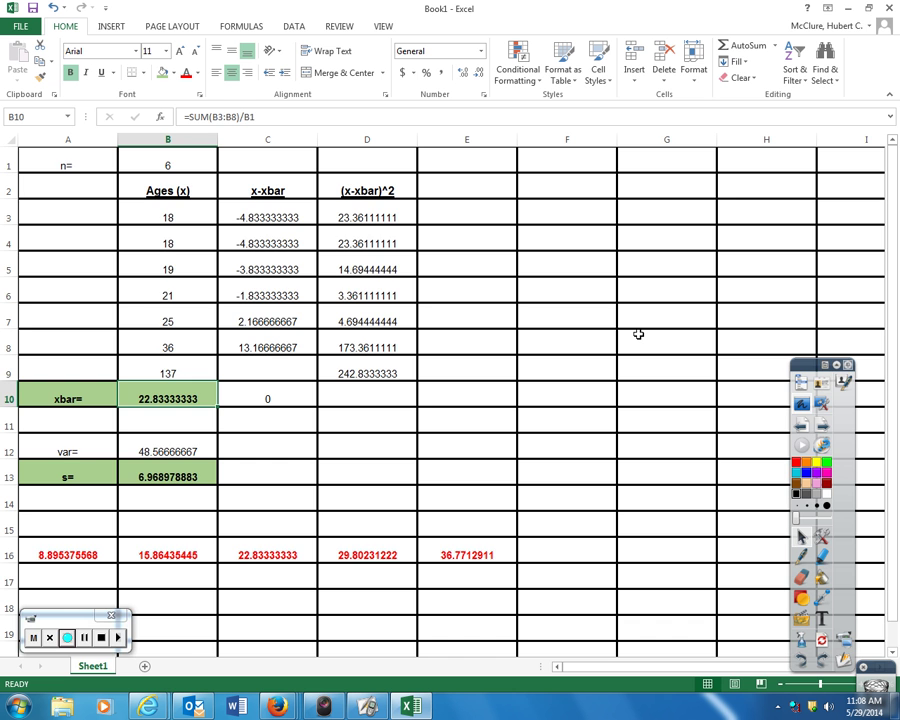
scroll(638, 334, "down", 2)
scroll(638, 334, "down", 3)
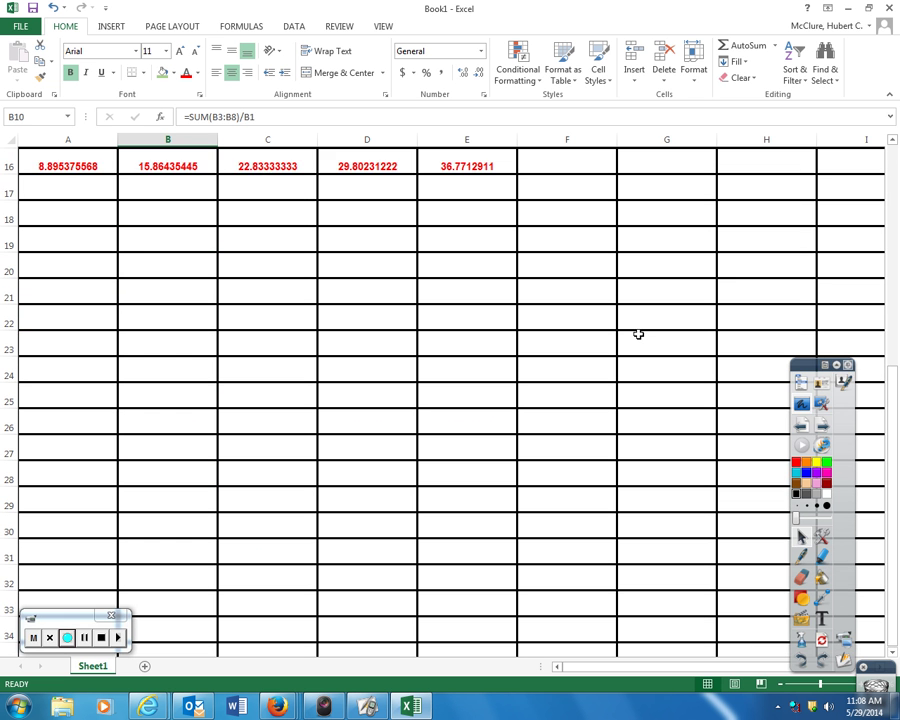
scroll(638, 334, "up", 5)
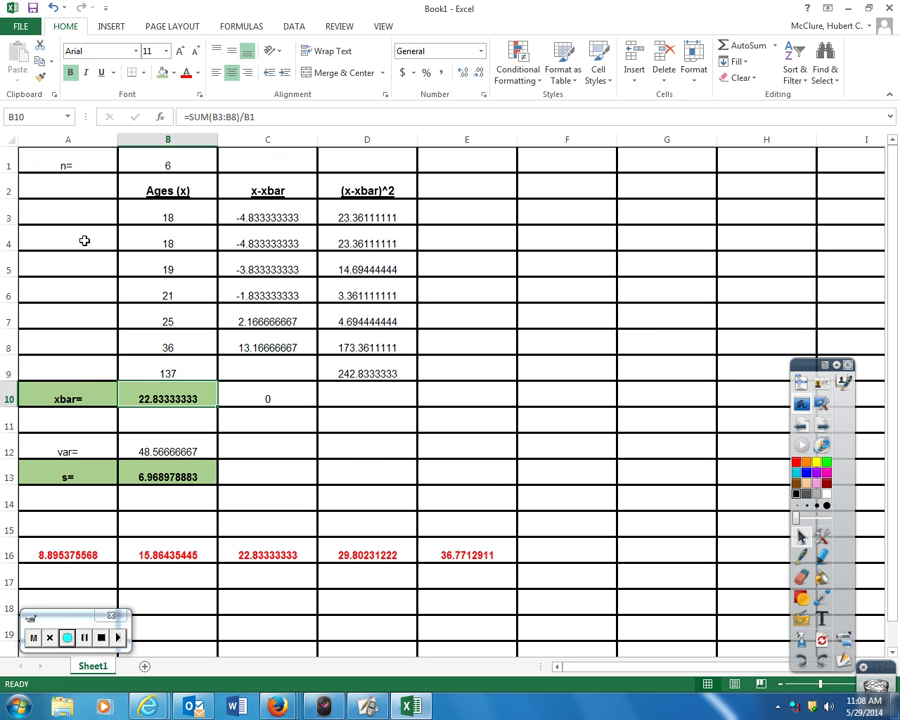
Replace the ages in B3 through B8 with 1, 2, 3, 4, 5 and 6.
left_click(192, 212)
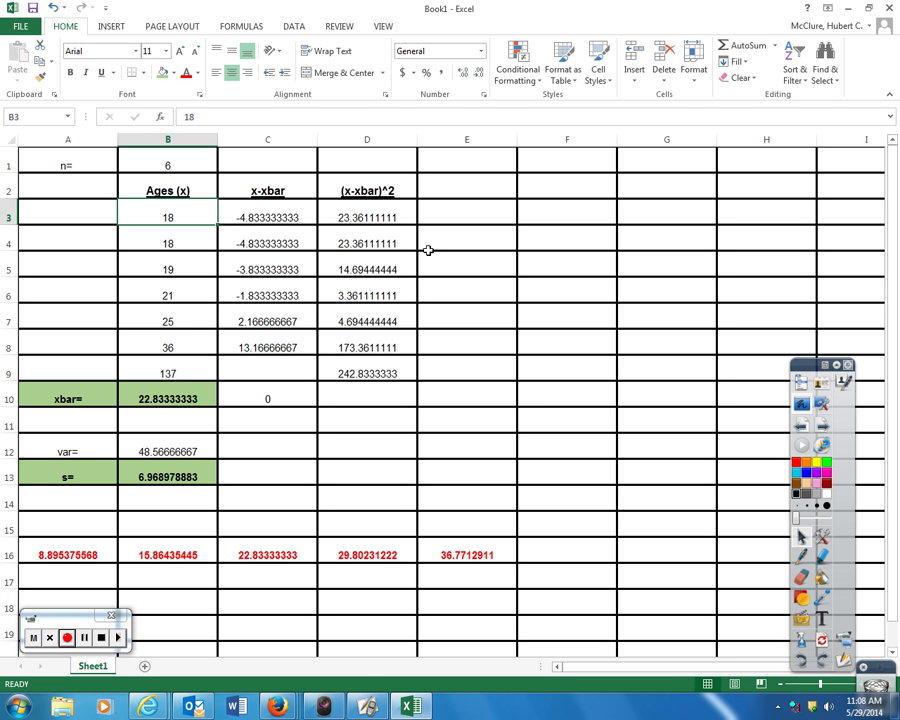
type("1")
key("Return")
type("2")
key("Return")
type("3")
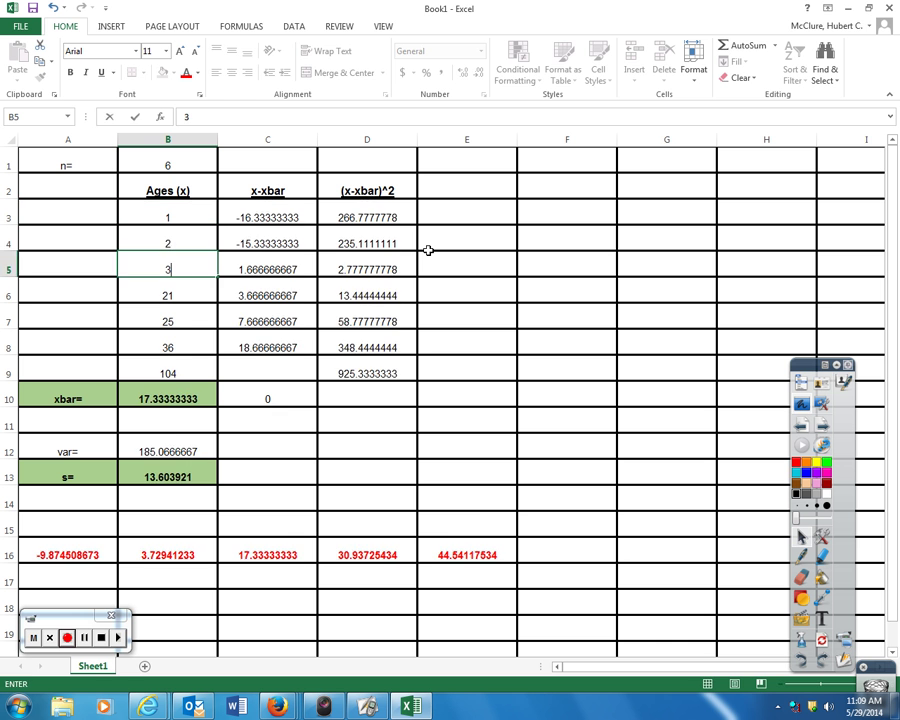
key("Return")
type("4")
key("Return")
type("5")
key("Return")
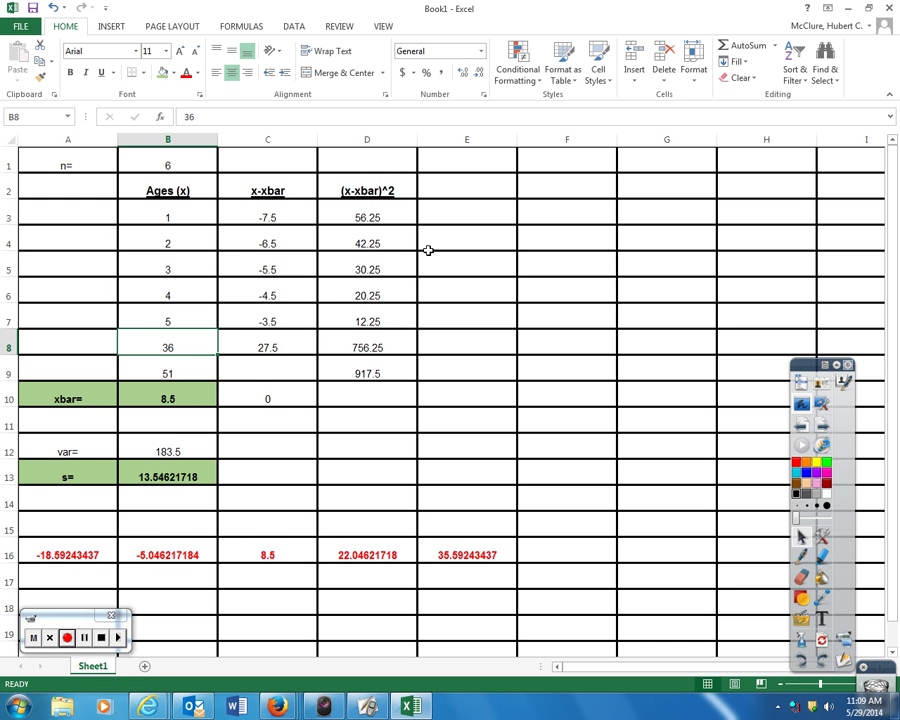
type("6")
key("Return")
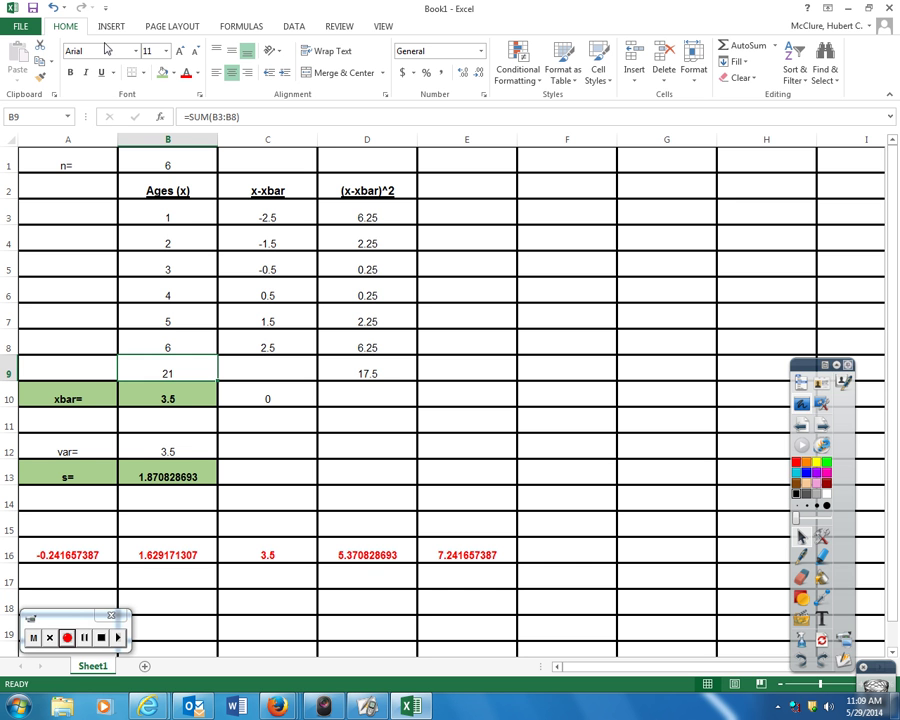
Undo the replacement of all the ages in B3 through B8.
left_click(53, 10)
left_click(53, 10)
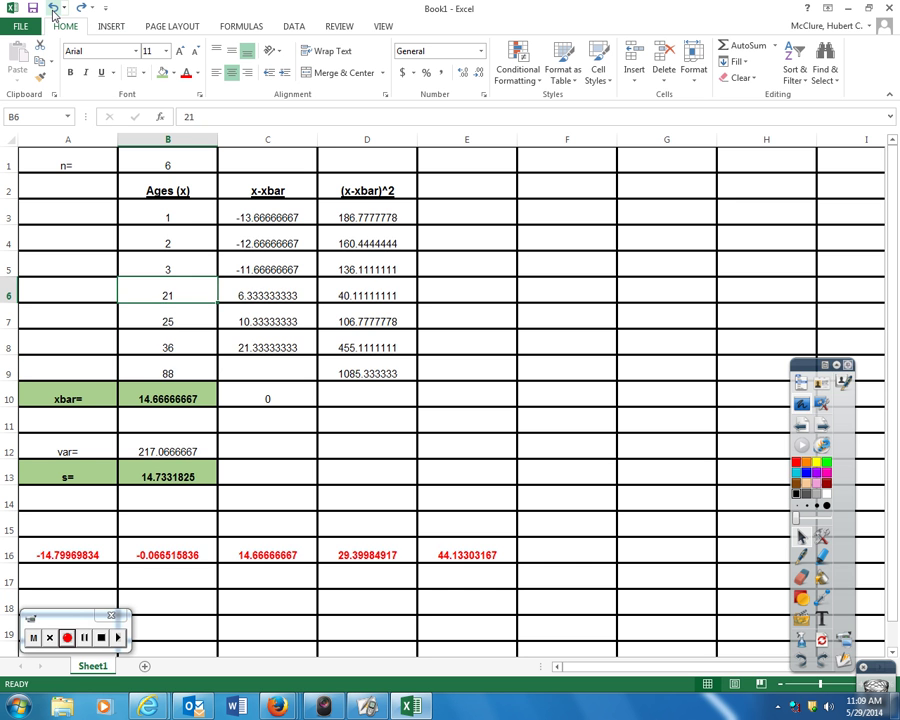
left_click(53, 10)
left_click(53, 10)
left_click(53, 10)
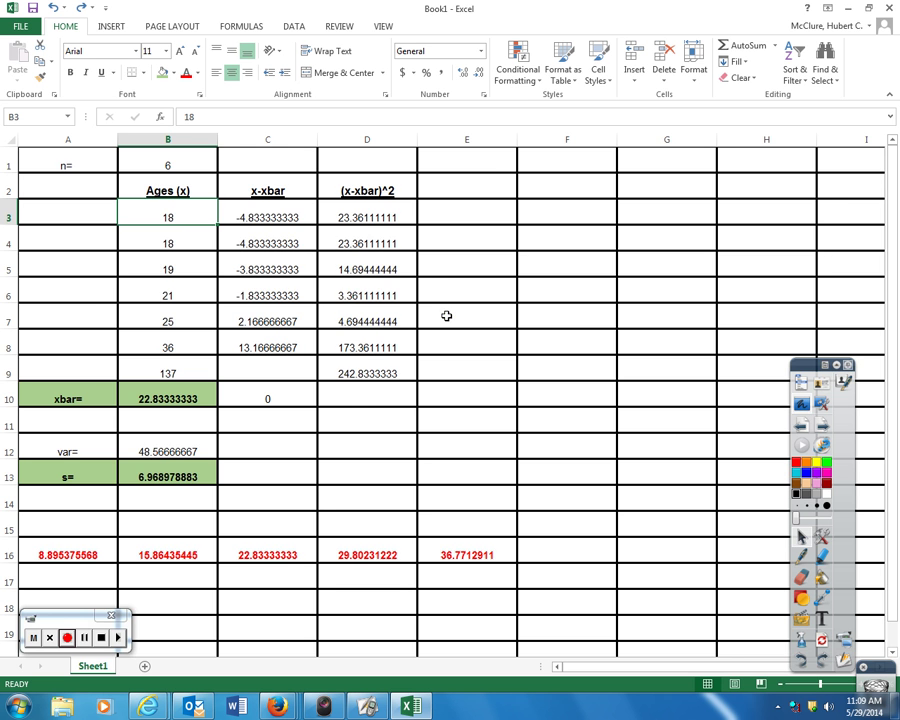
scroll(441, 334, "down", 5)
scroll(441, 334, "down", 3)
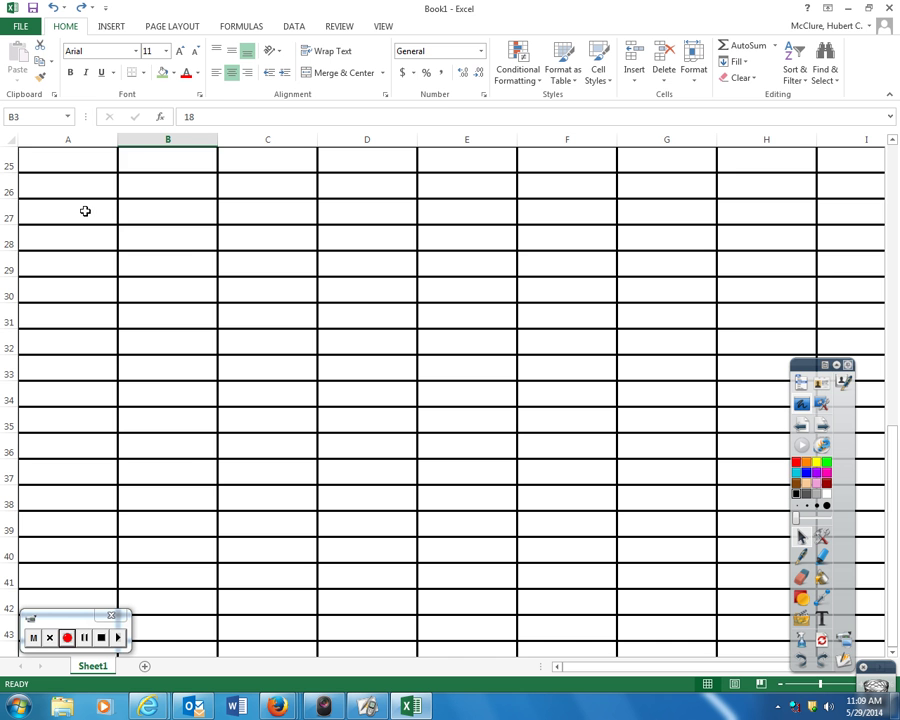
scroll(85, 211, "up", 6)
scroll(85, 211, "up", 2)
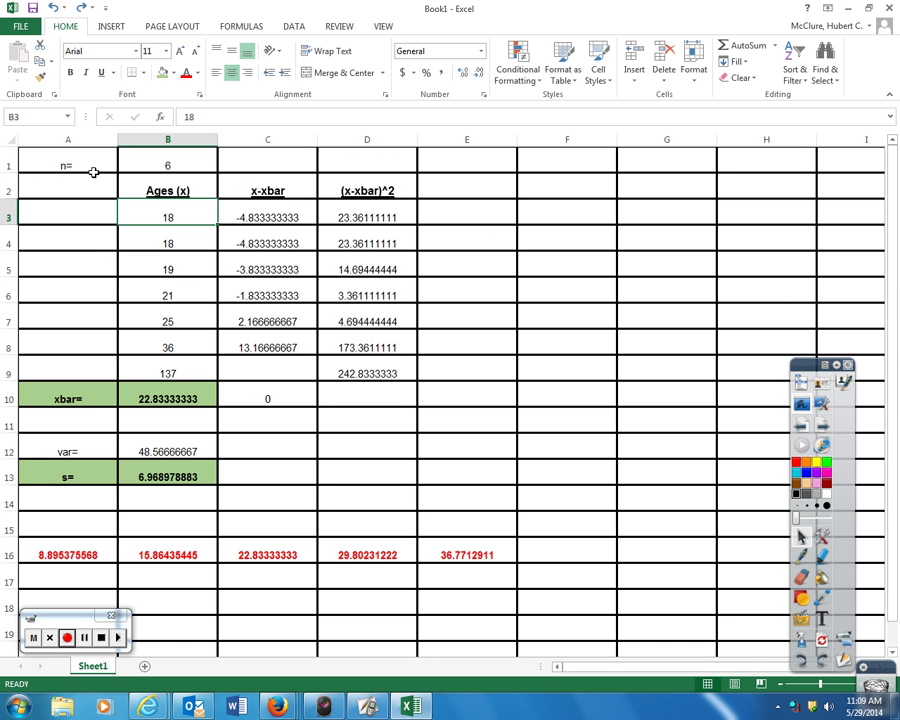
Format the ages in B3 through B8 as bold with automatic font color and a yellow fill.
left_click_drag(176, 226, 178, 347)
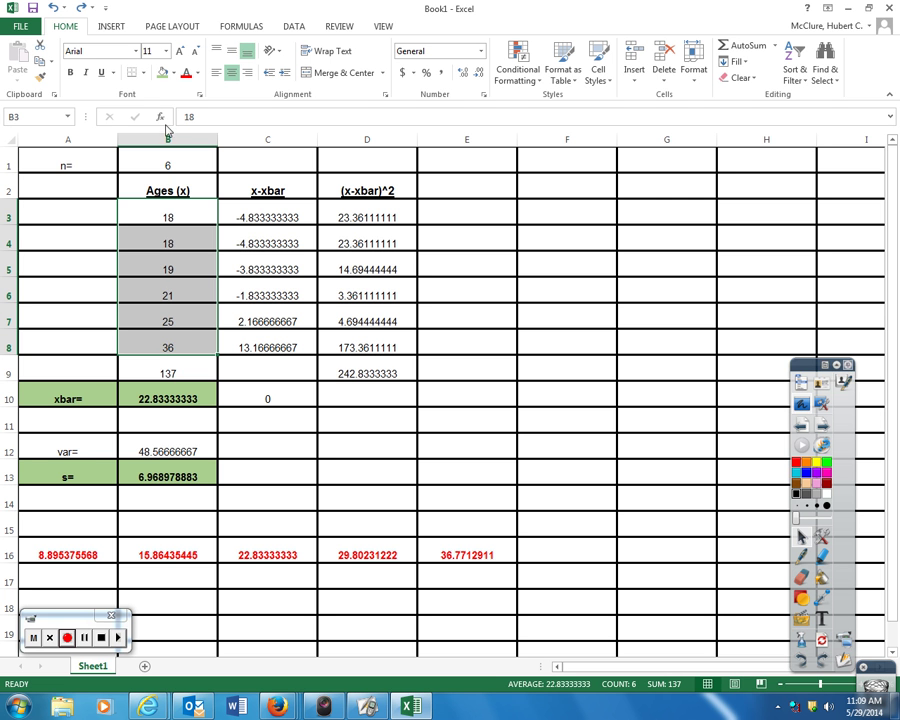
left_click(70, 72)
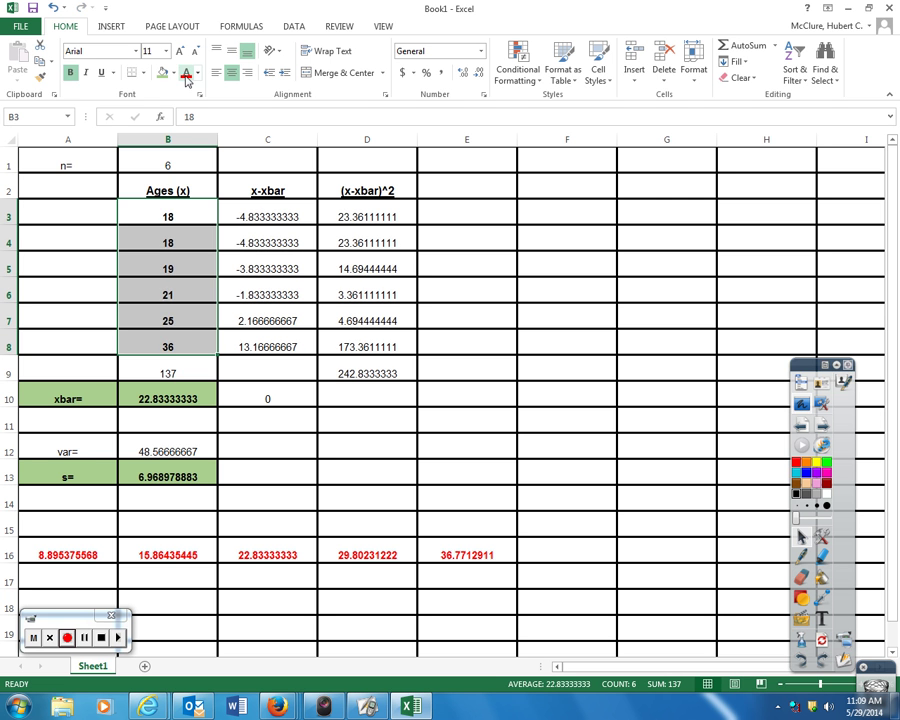
left_click(199, 74)
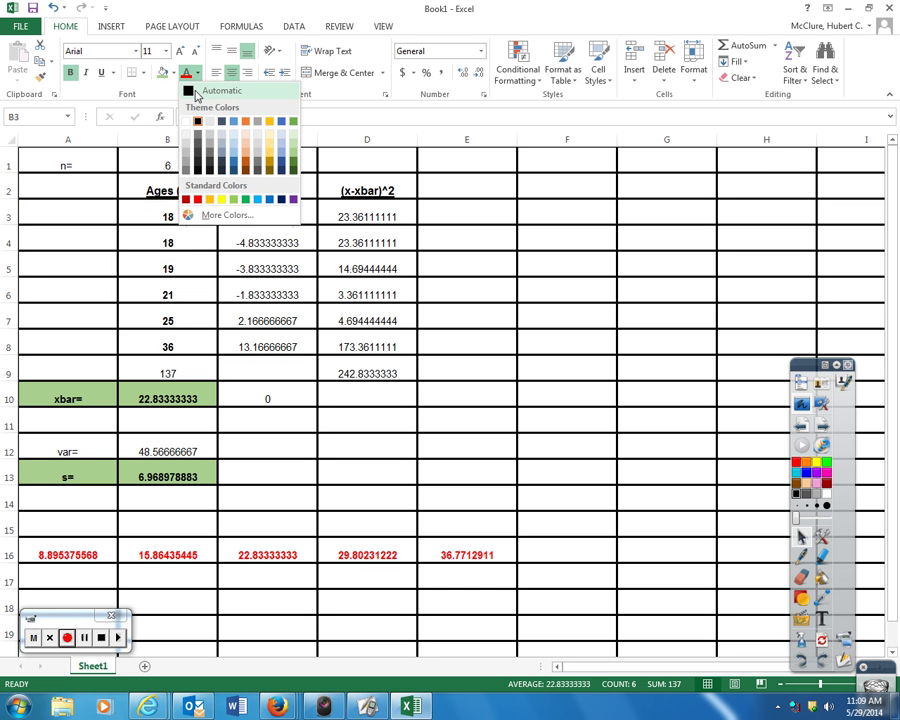
left_click(195, 91)
left_click(176, 74)
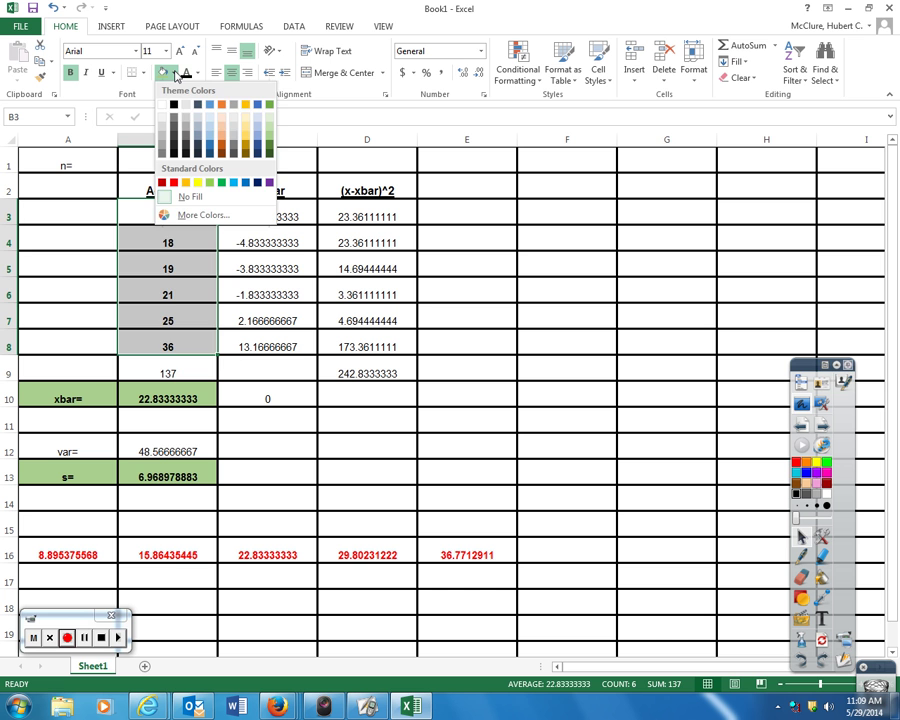
left_click(198, 183)
left_click(186, 262)
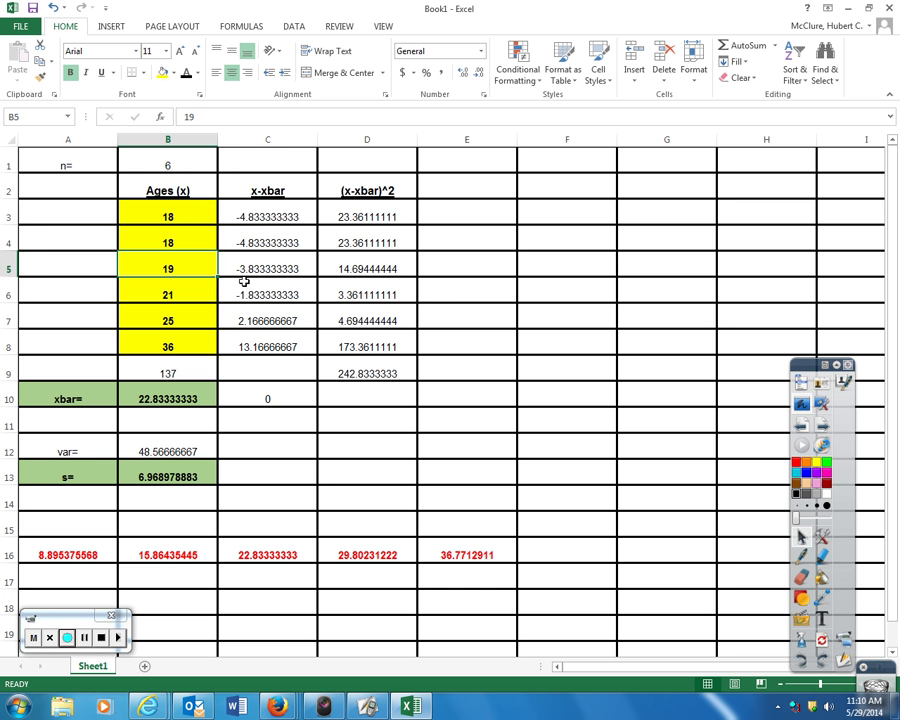
Review each age in B3 through B8 and the formula in C16 that refers to the mean.
left_click(184, 215)
left_click(185, 238)
left_click(185, 264)
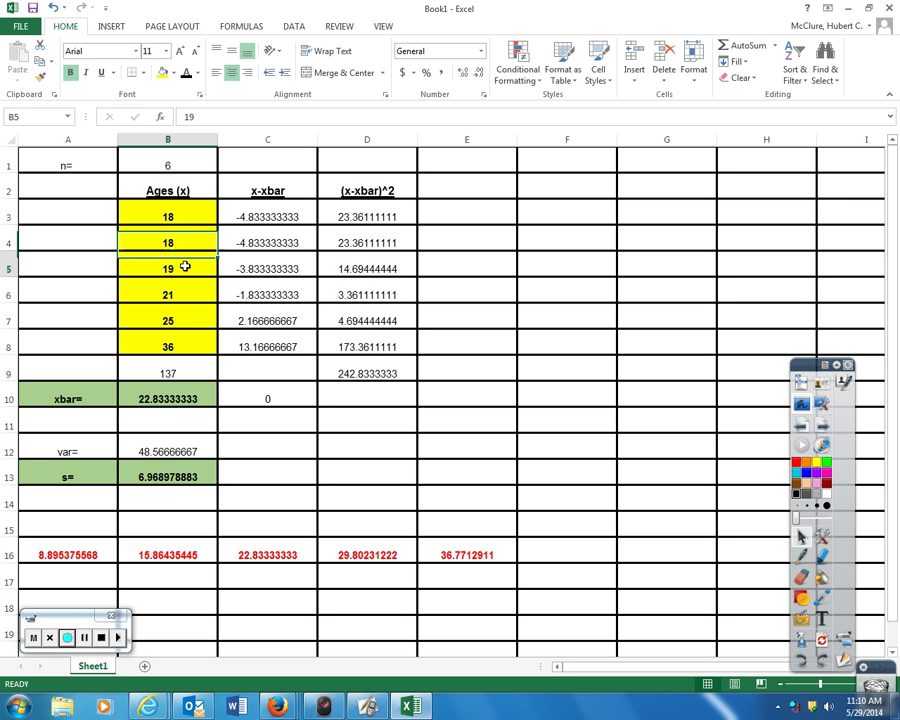
left_click(185, 292)
left_click(188, 322)
left_click(192, 344)
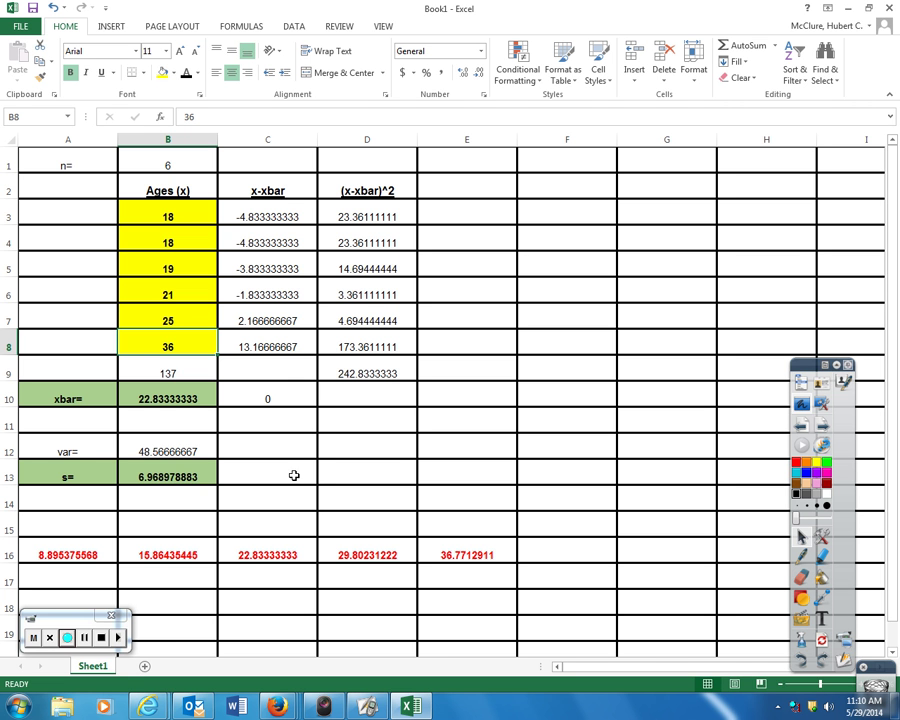
left_click(276, 552)
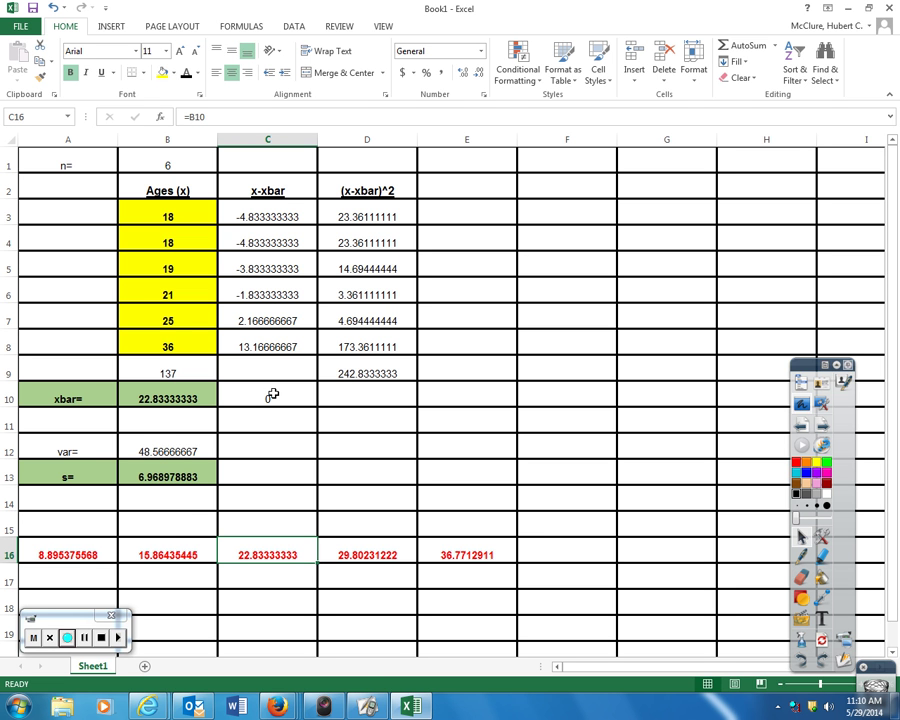
left_click_drag(186, 224, 176, 345)
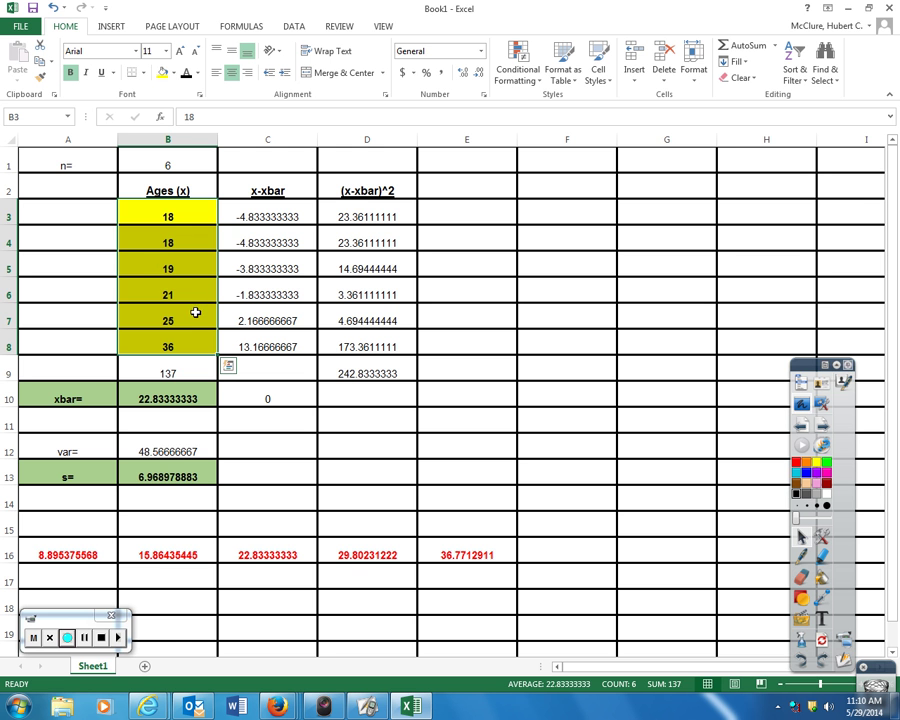
Enter the class ranges 50-69, 70-89, 90-109, 110-129 and 130-149 in A20 through A24.
scroll(446, 420, "down", 4)
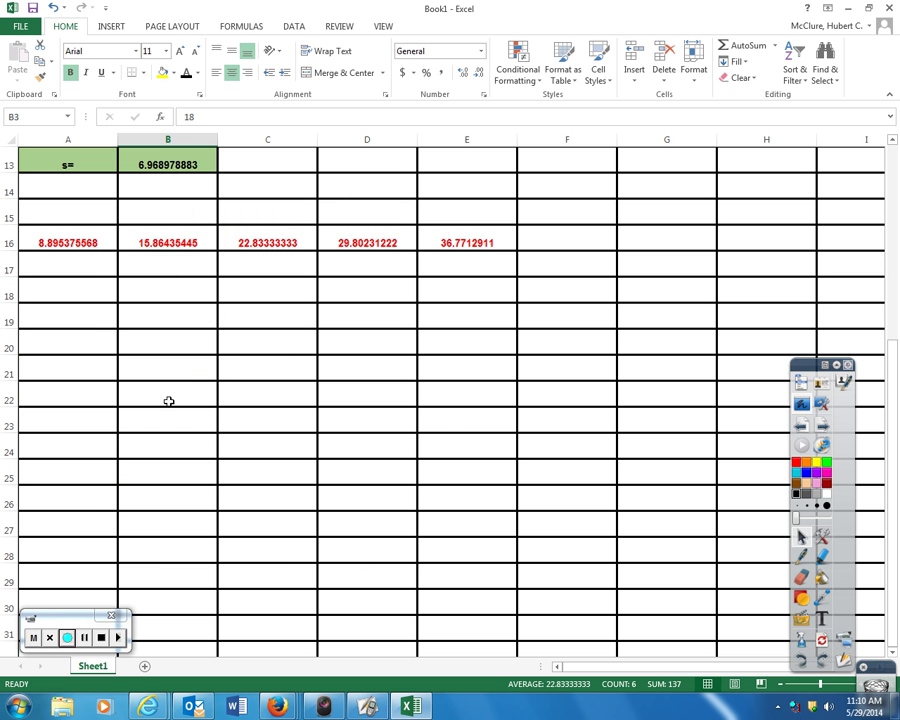
left_click(94, 345)
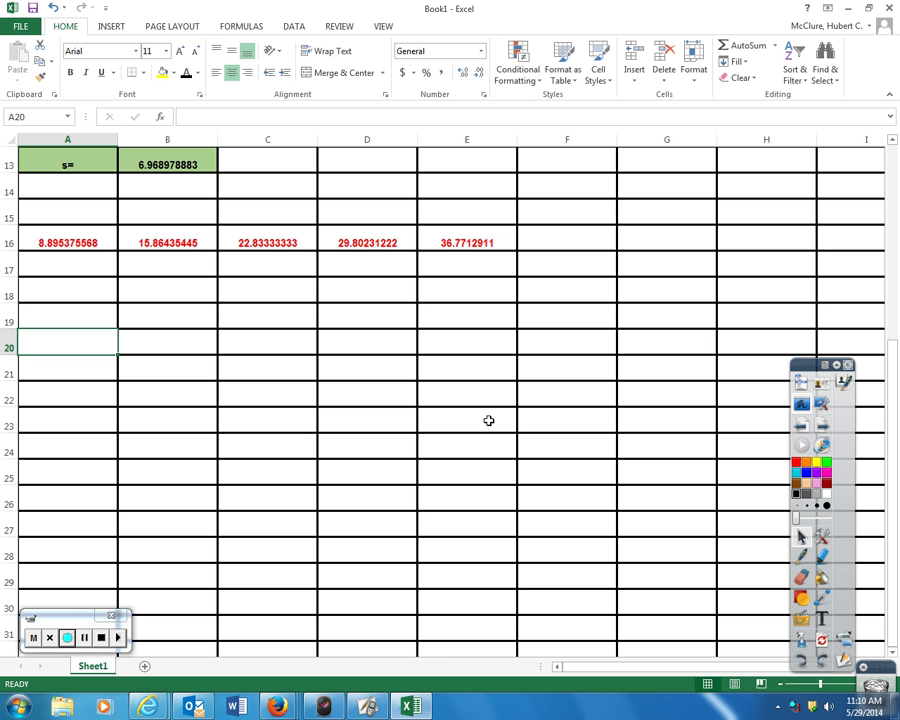
type("50")
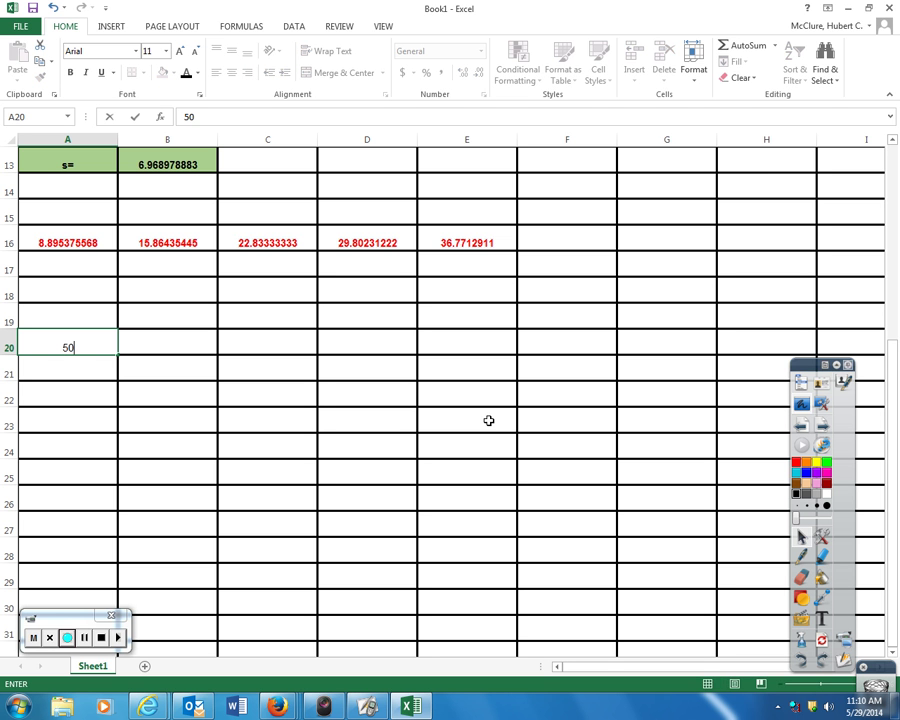
type("-69")
key("Return")
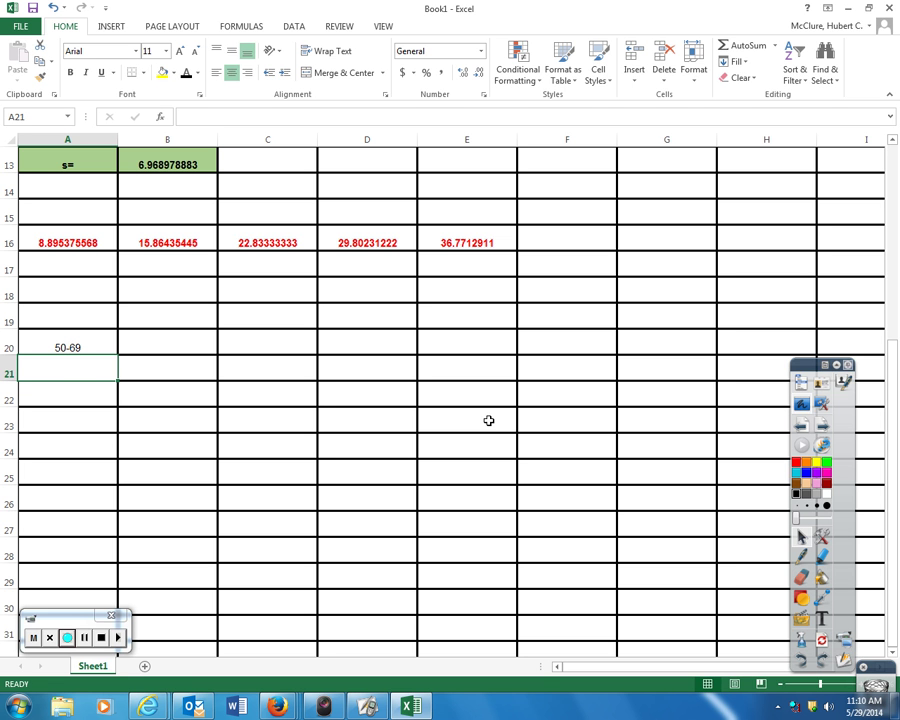
type("70-89")
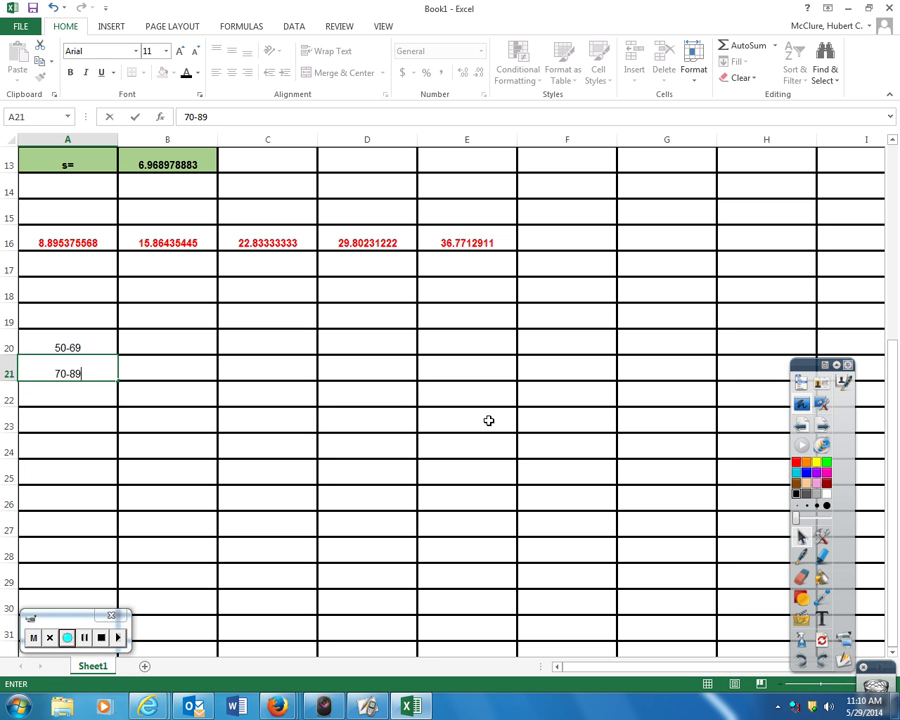
key("Return")
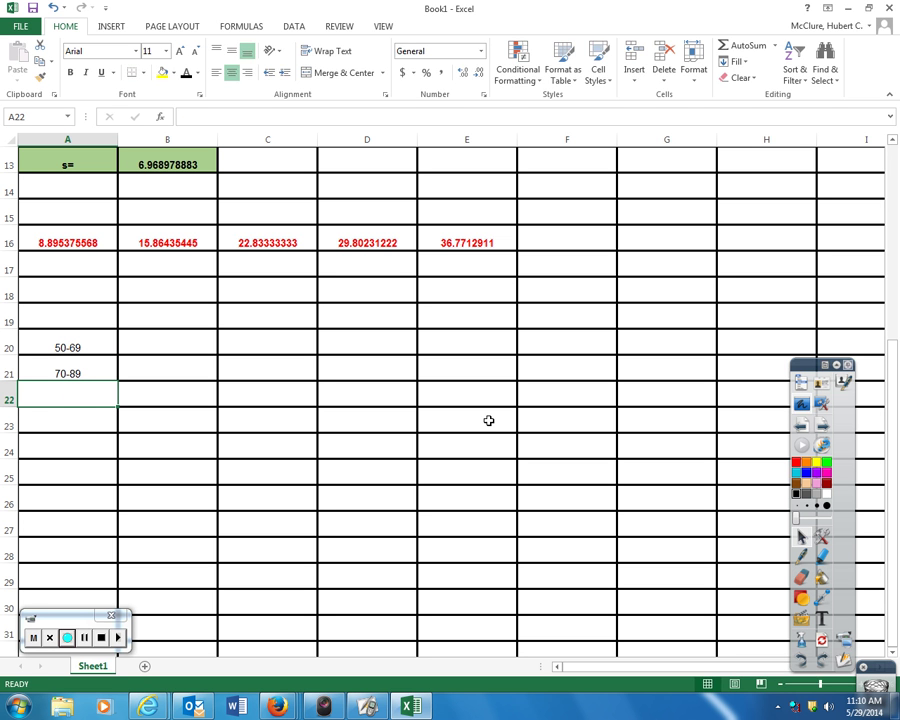
type("90-10")
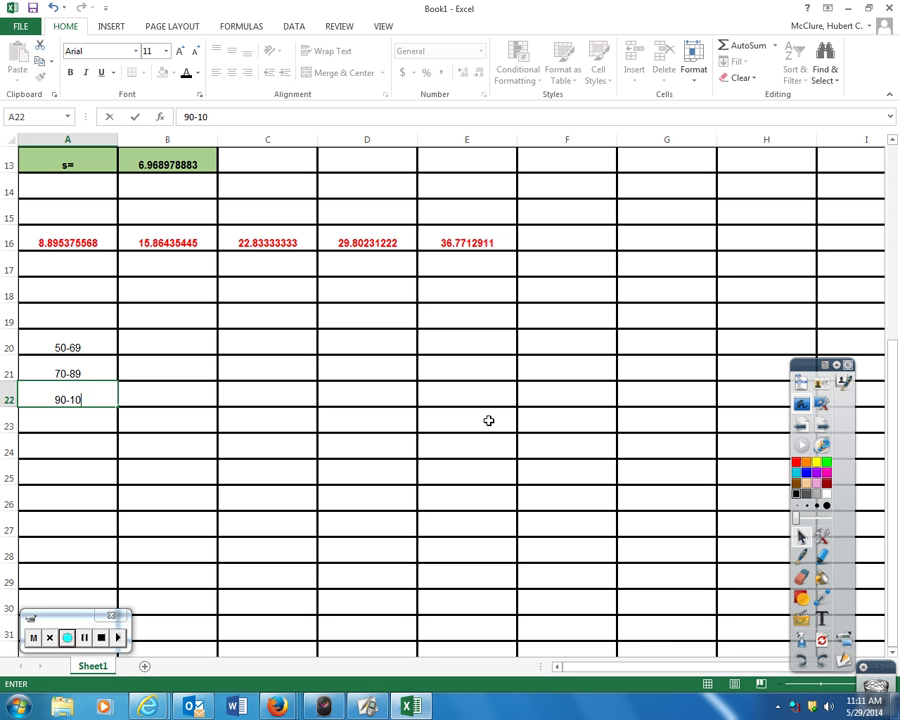
type("9")
key("Return")
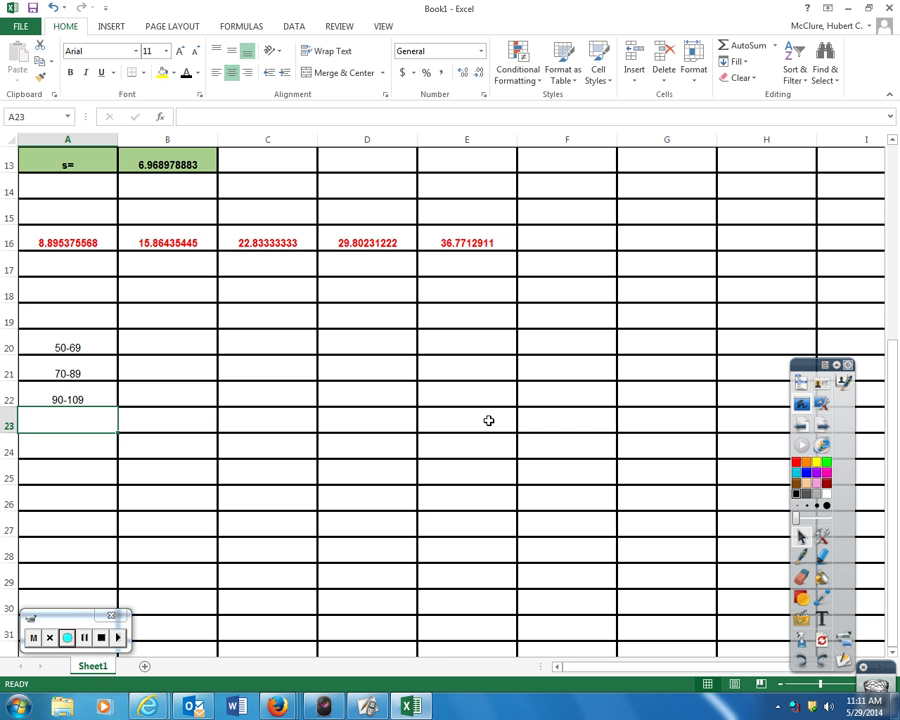
type("110")
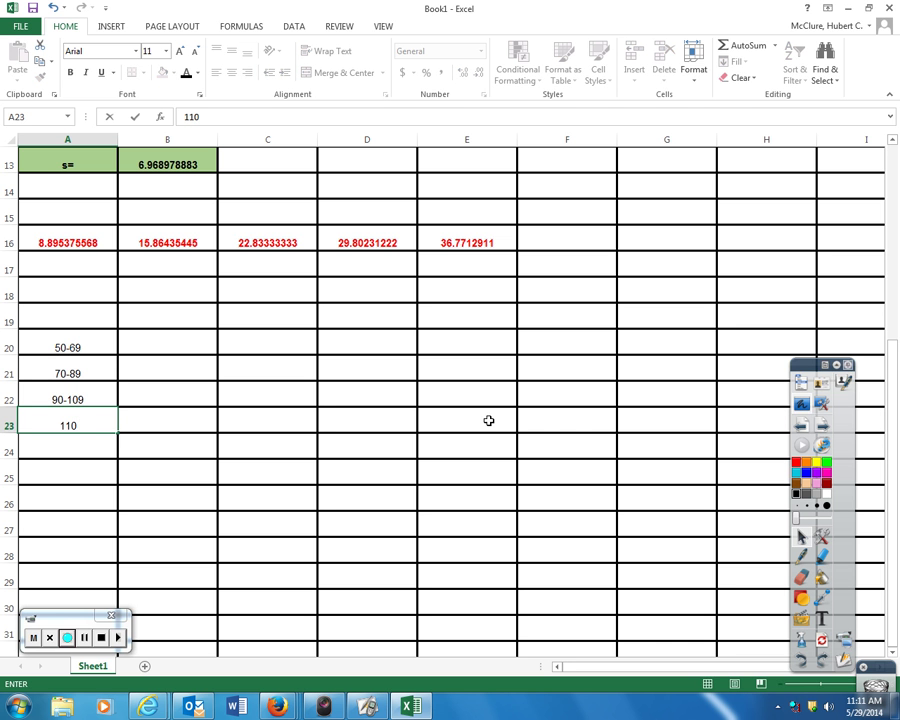
type("-129")
key("Return")
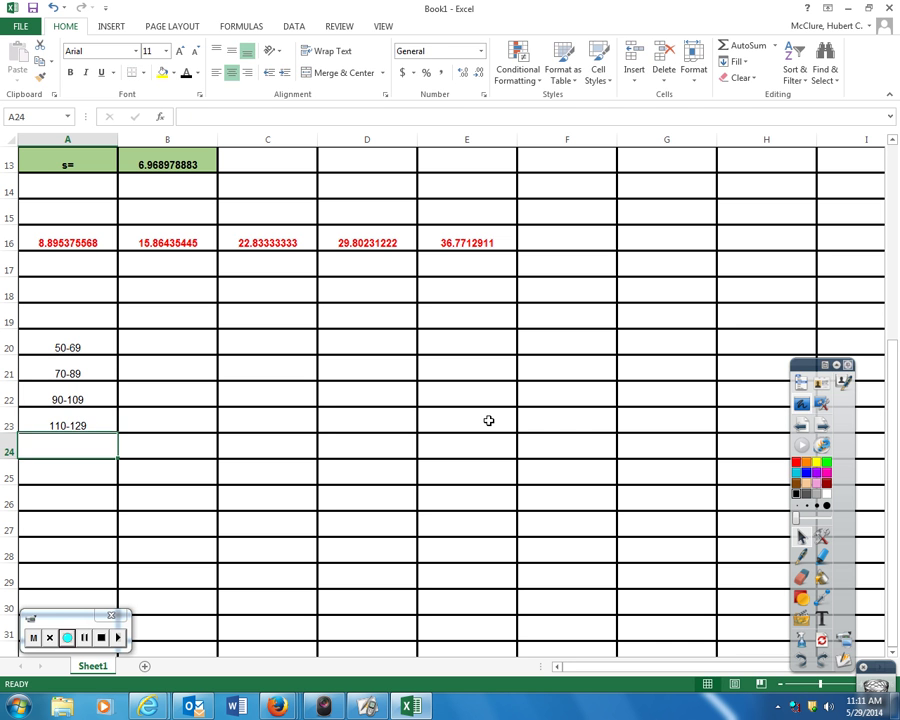
type("130")
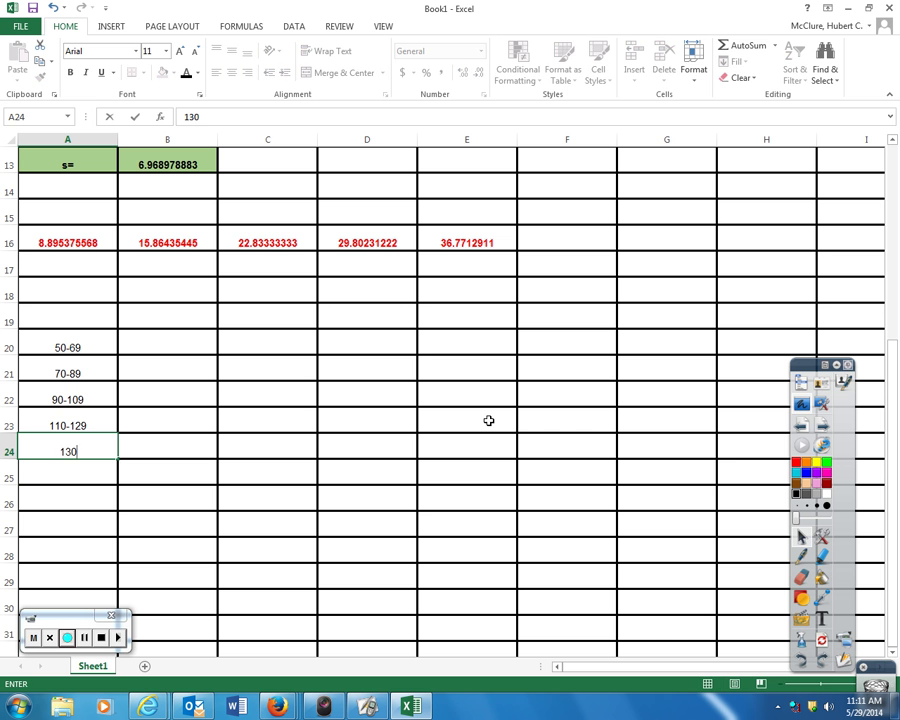
type("-149")
key("Return")
Add the column headings "classes" in A19 and "f" in B19 above the class ranges.
key("Right")
key("Up")
key("Up")
key("Up")
key("Up")
key("Up")
key("Up")
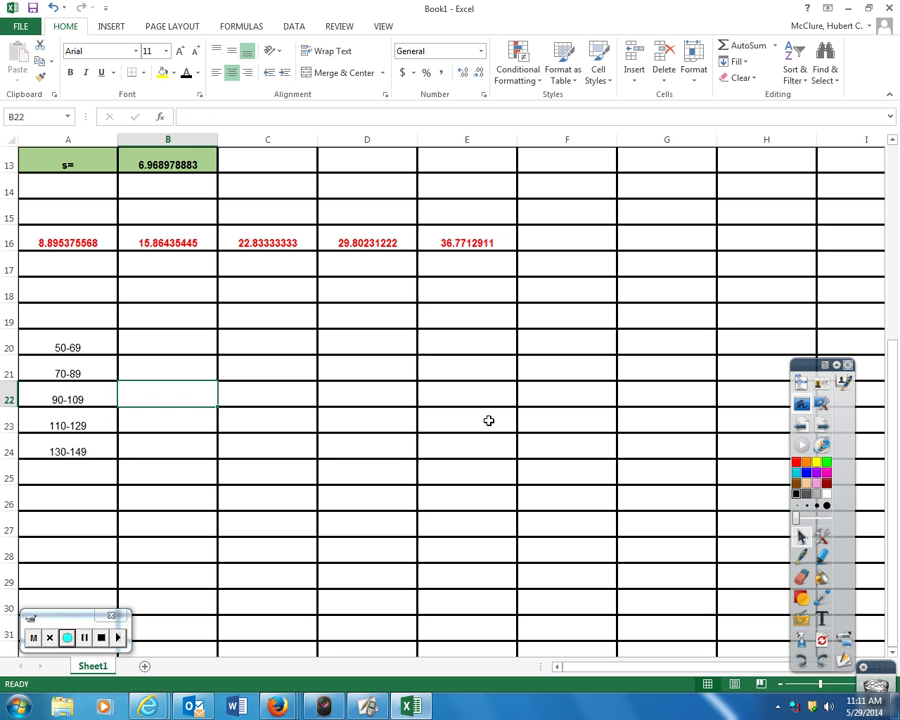
key("Left")
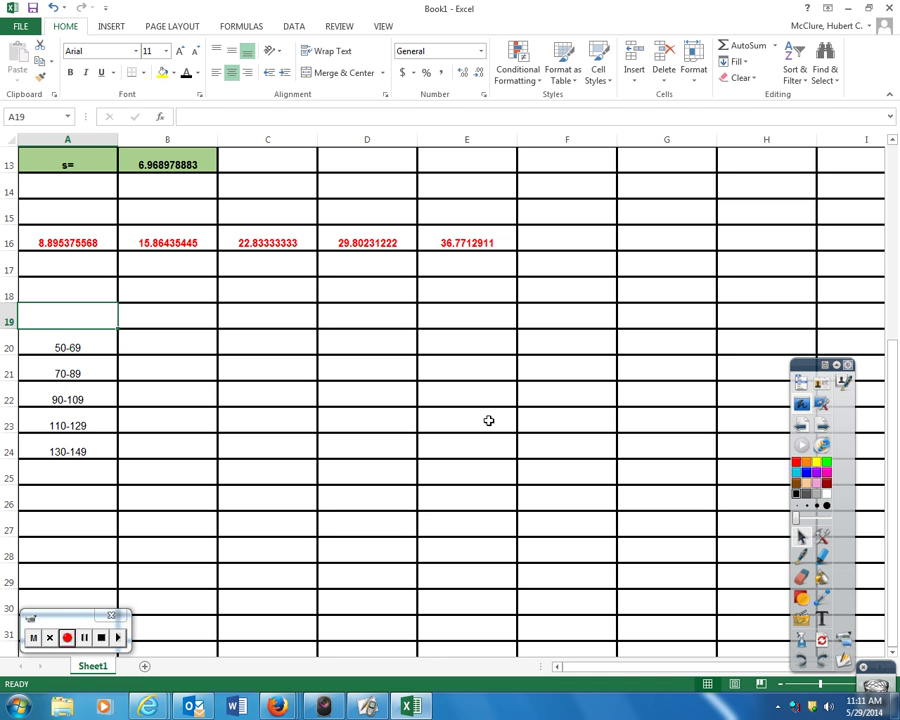
type("classes")
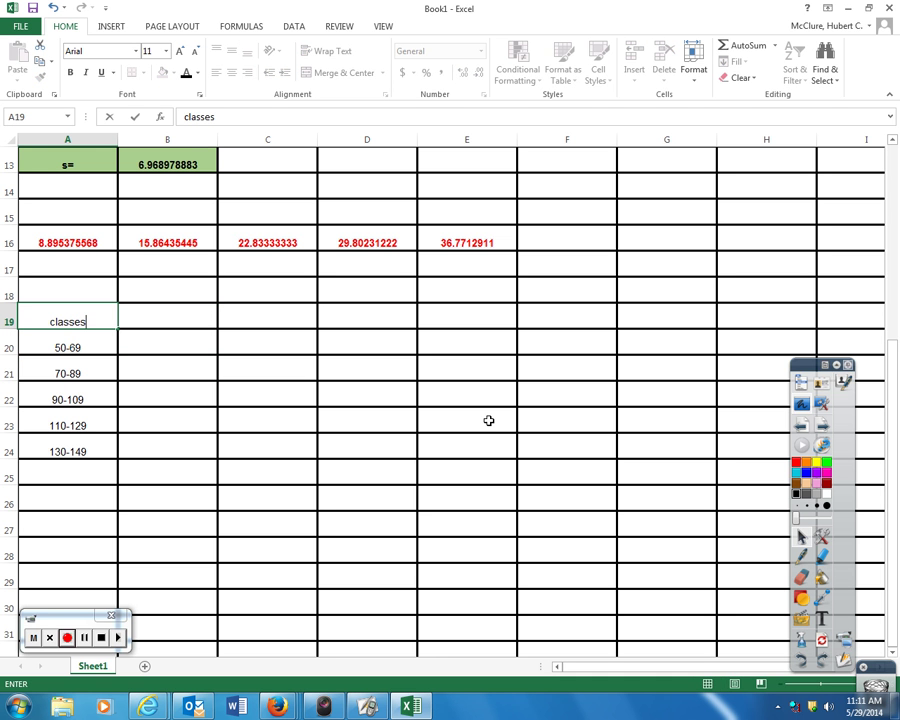
key("Right")
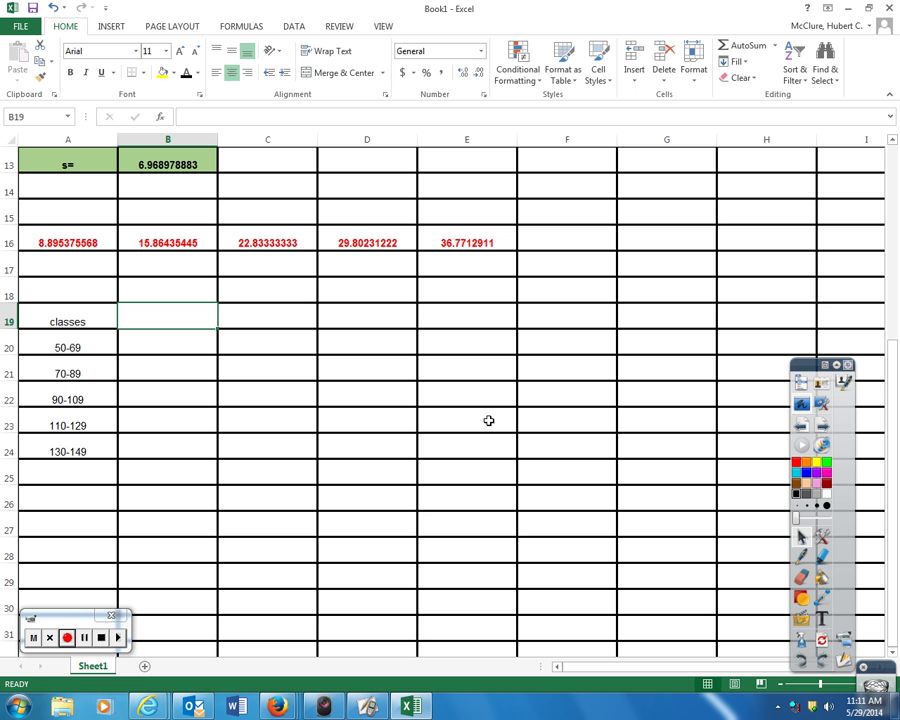
type("f")
key("Return")
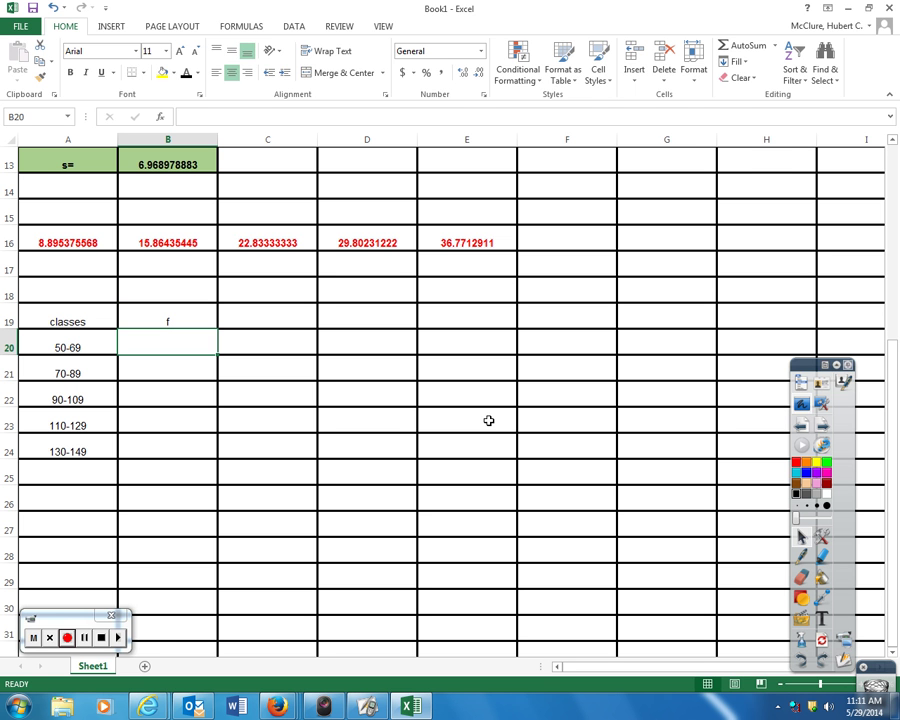
Enter the class frequencies 2, 33, 35, 7 and 1 in B20 through B24.
type("2")
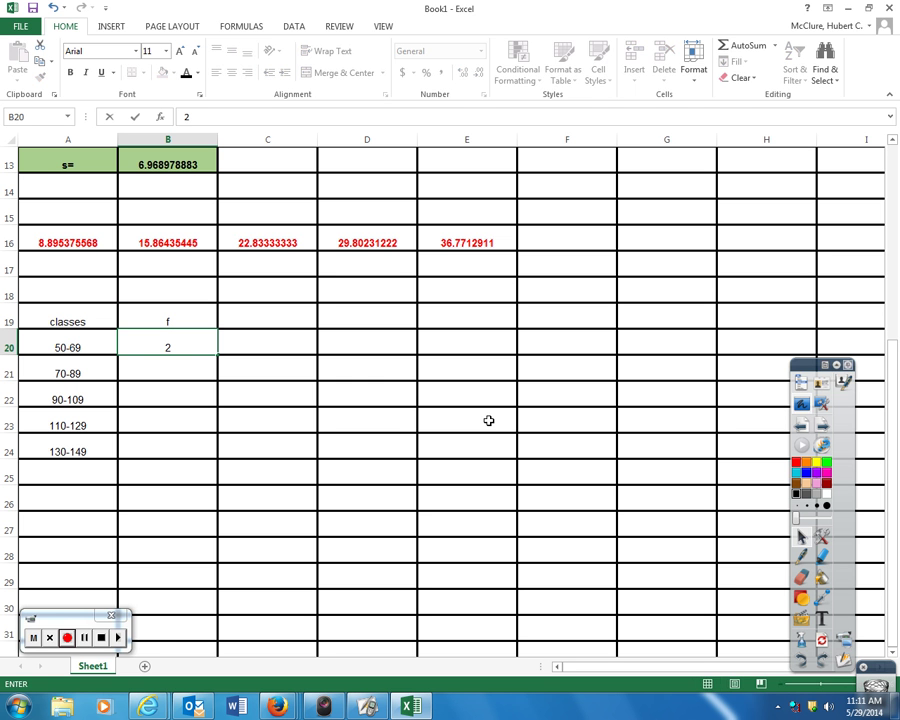
key("Return")
type("33")
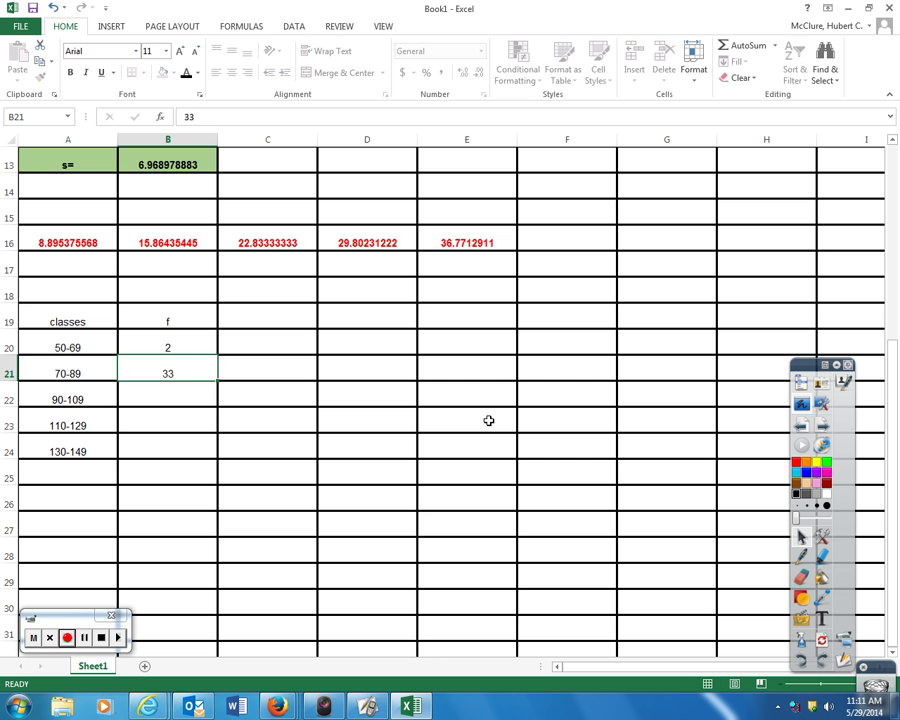
key("Return")
type("35")
key("Return")
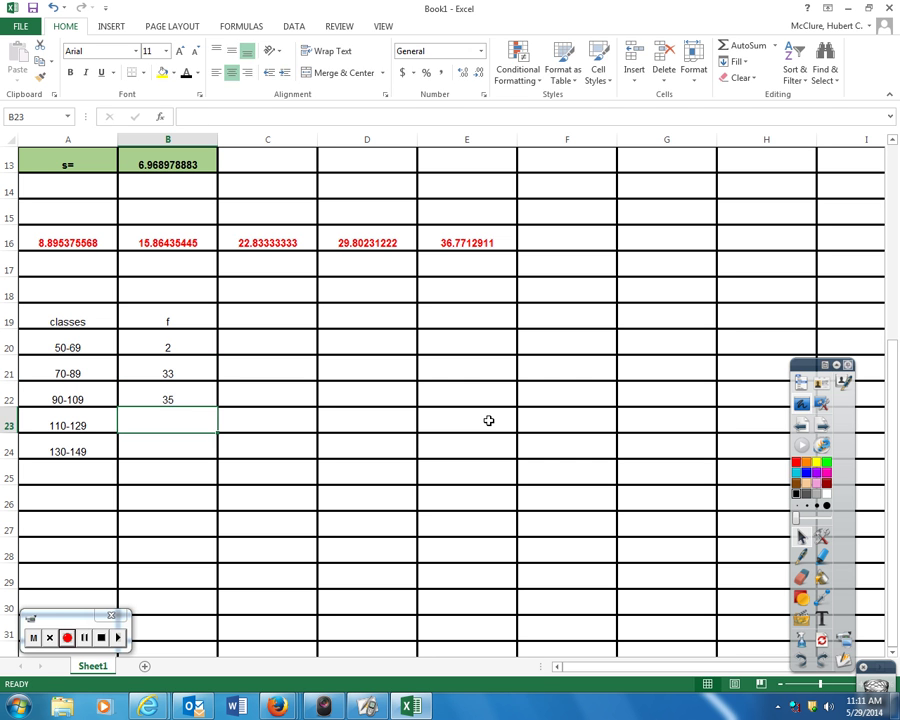
type("7")
key("Return")
type("1")
key("Return")
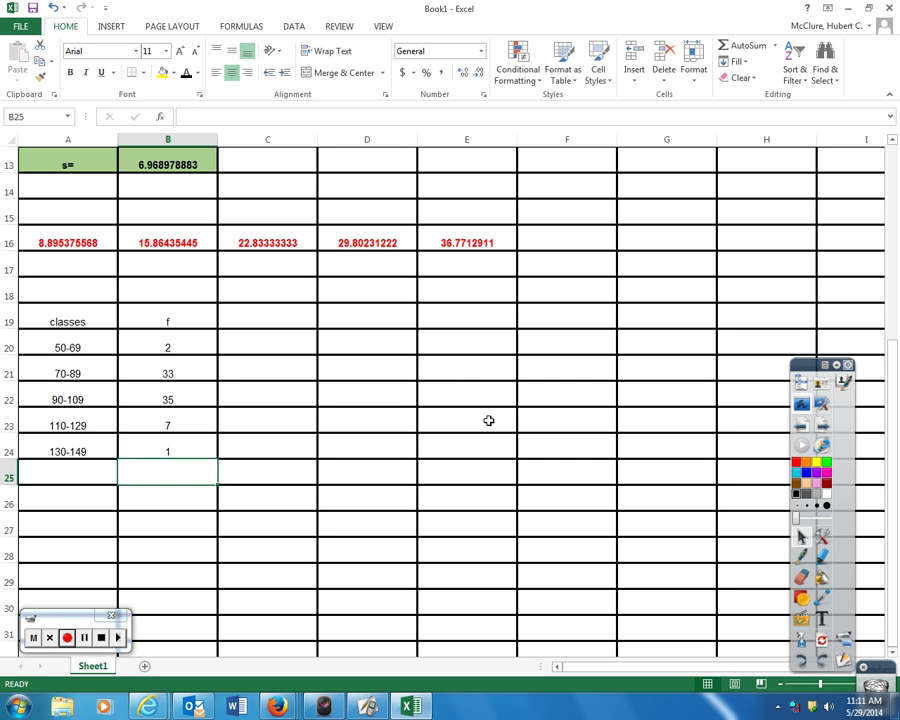
key("Right")
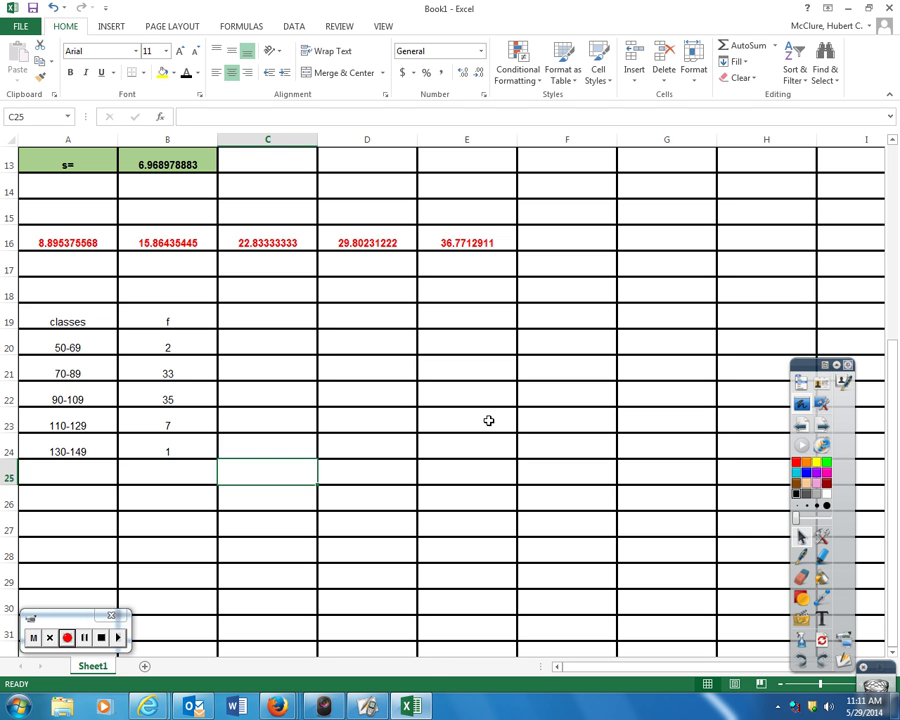
key("Up")
key("Up")
key("Up")
key("Up")
key("Up")
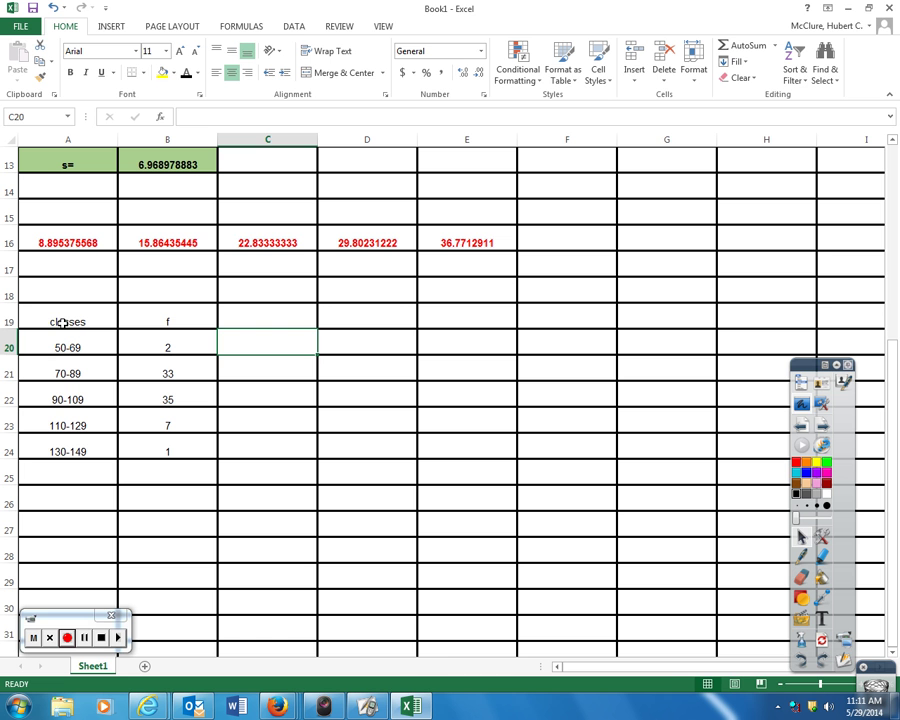
Make the "classes" and "f" headings in A19 and B19 bold and underlined.
left_click_drag(64, 322, 160, 324)
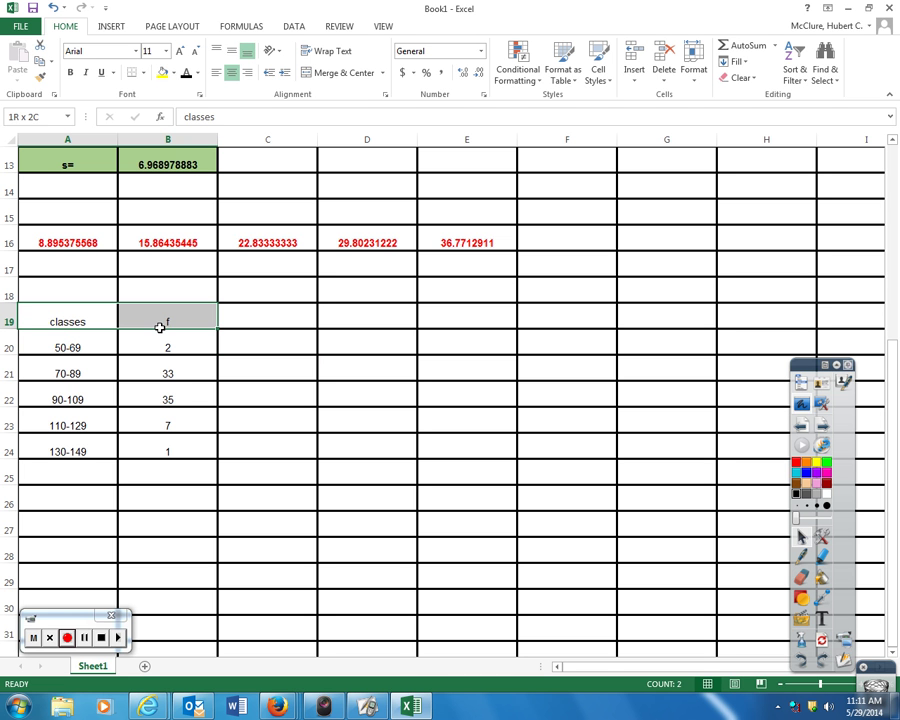
left_click(70, 72)
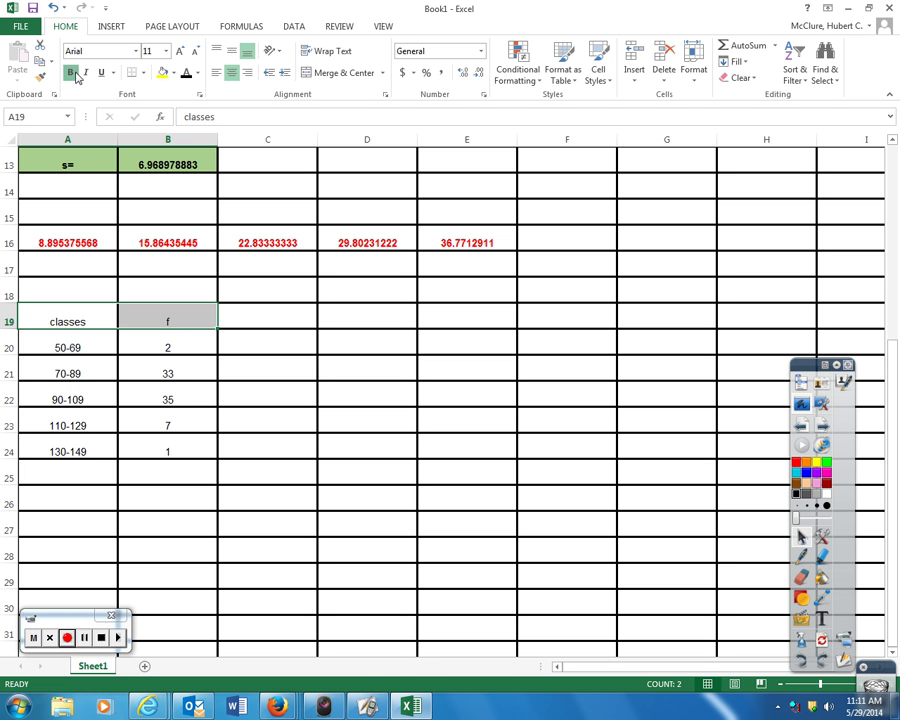
left_click(101, 73)
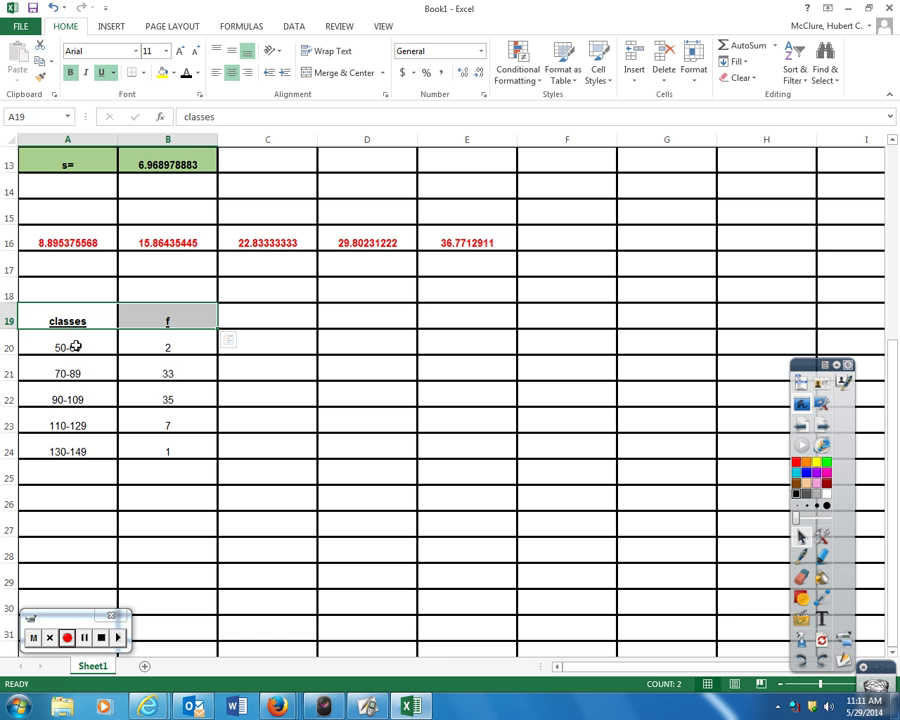
left_click_drag(70, 348, 74, 452)
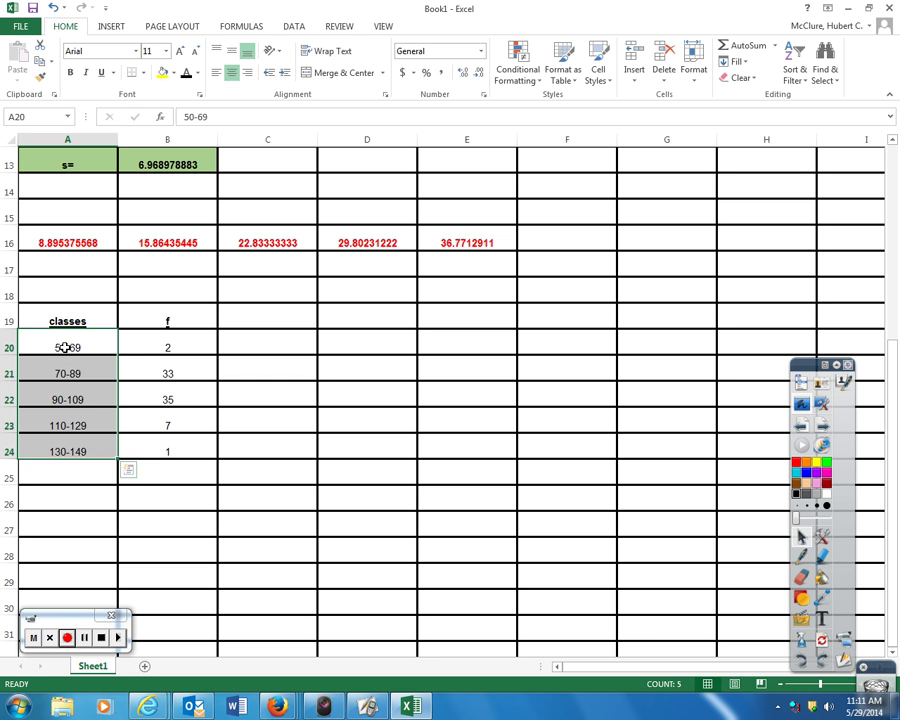
double_click(66, 348)
double_click(76, 348)
left_click(75, 346)
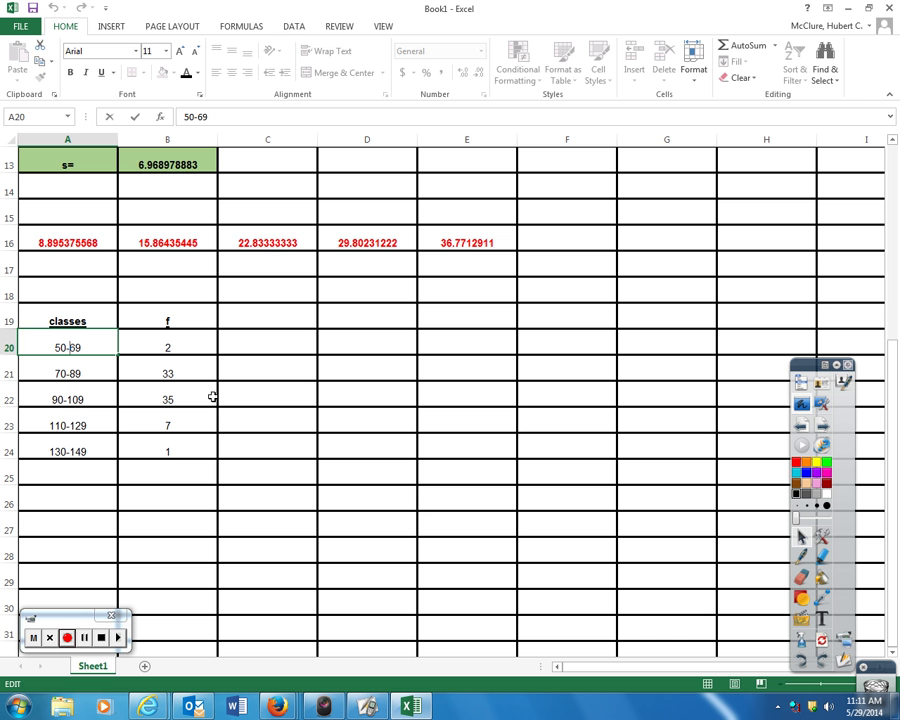
Add the column heading "x (midpoint)" in C19, next to the "f" heading.
left_click(266, 316)
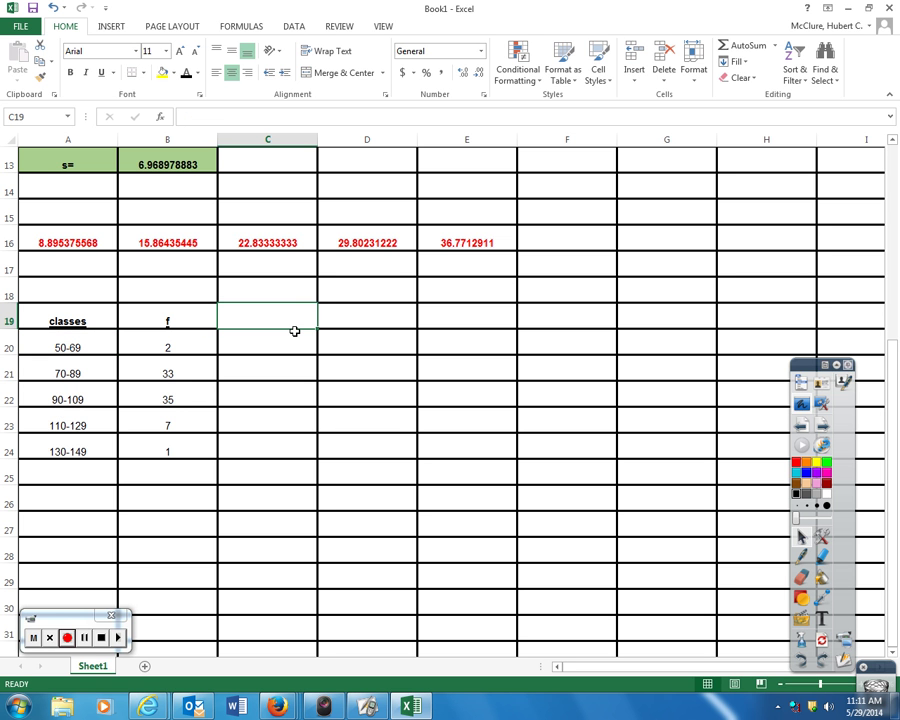
type("x")
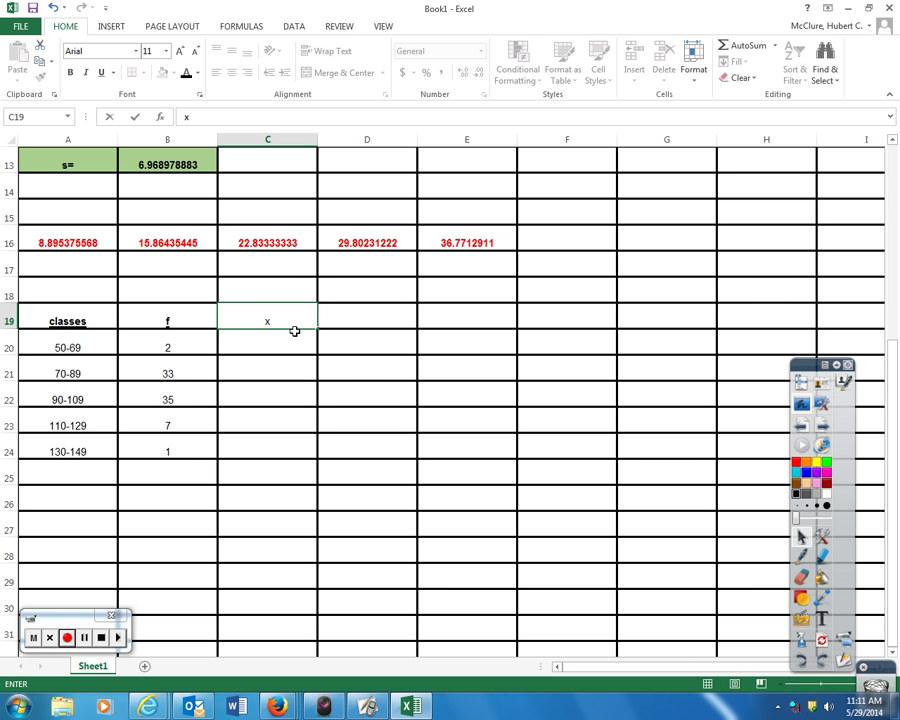
type(" (midpoint)")
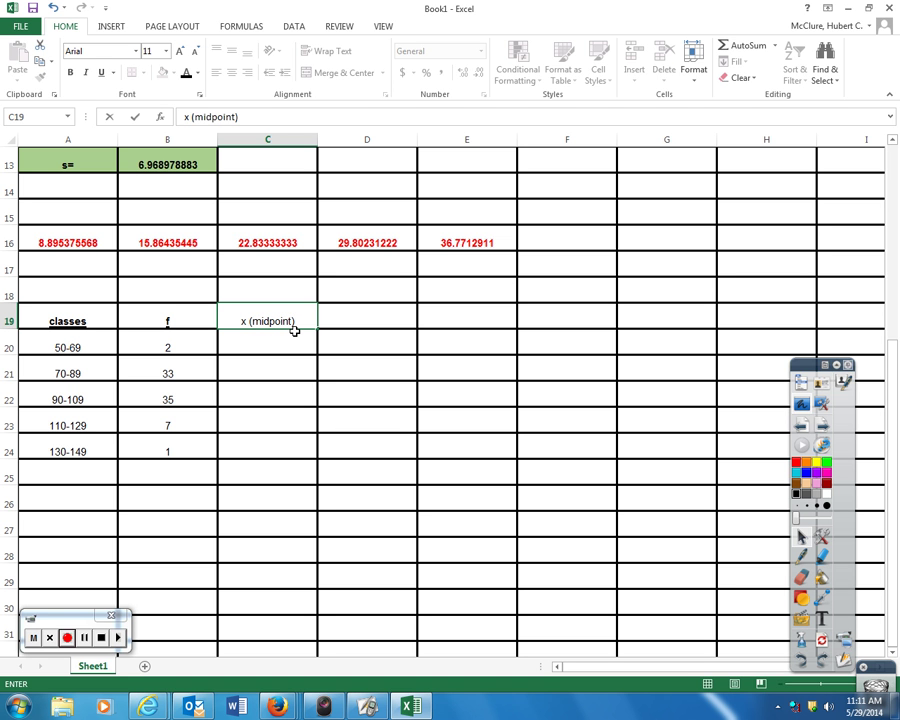
key("Return")
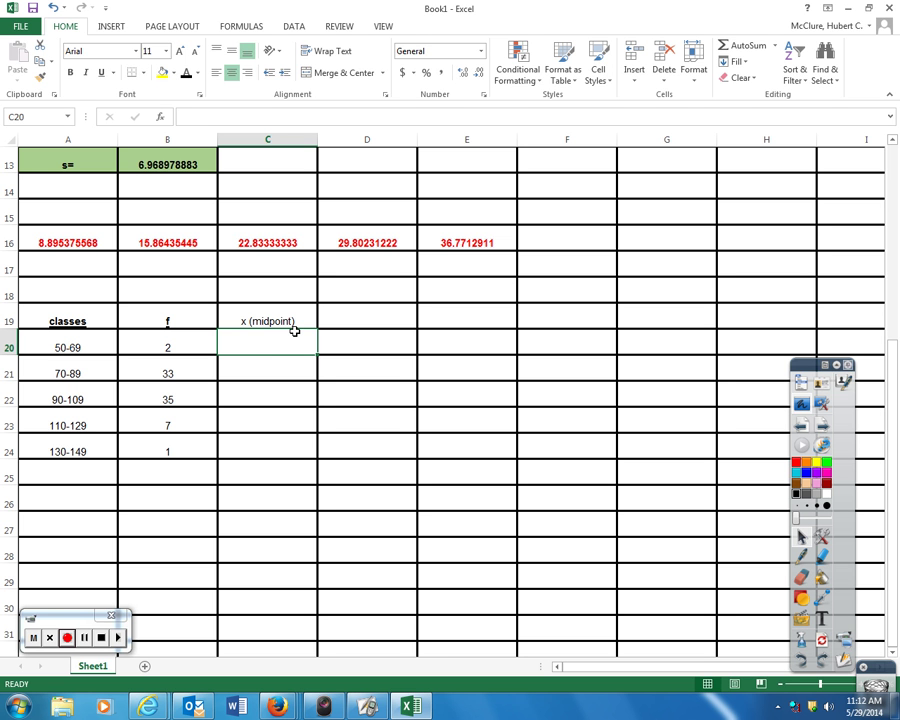
Calculate the midpoint of the 50-69 class in C20 with the formula =(50+69)/2.
type("=")
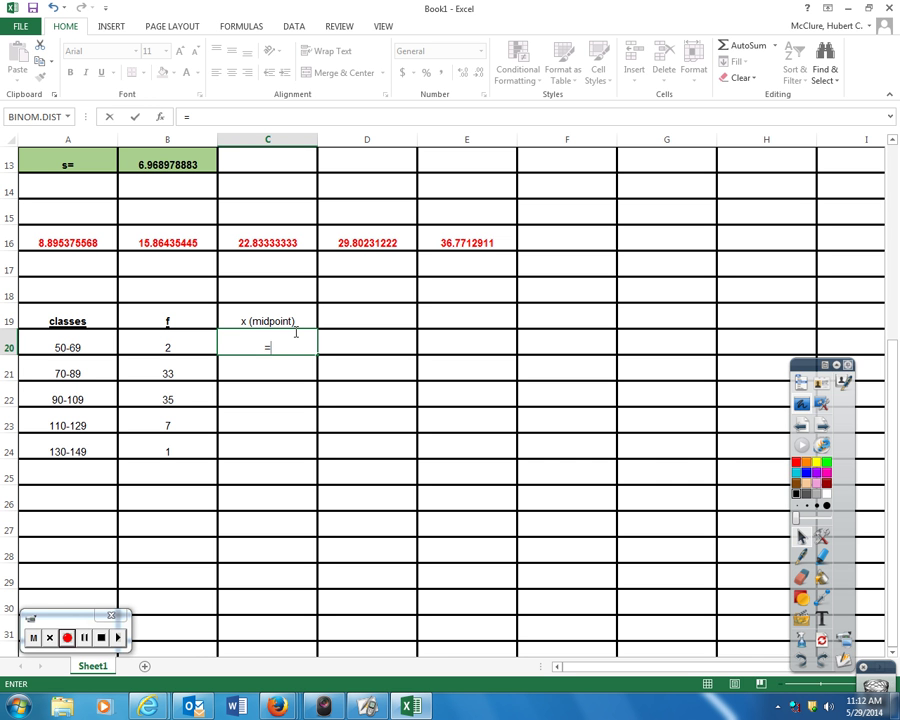
type("(50+69)")
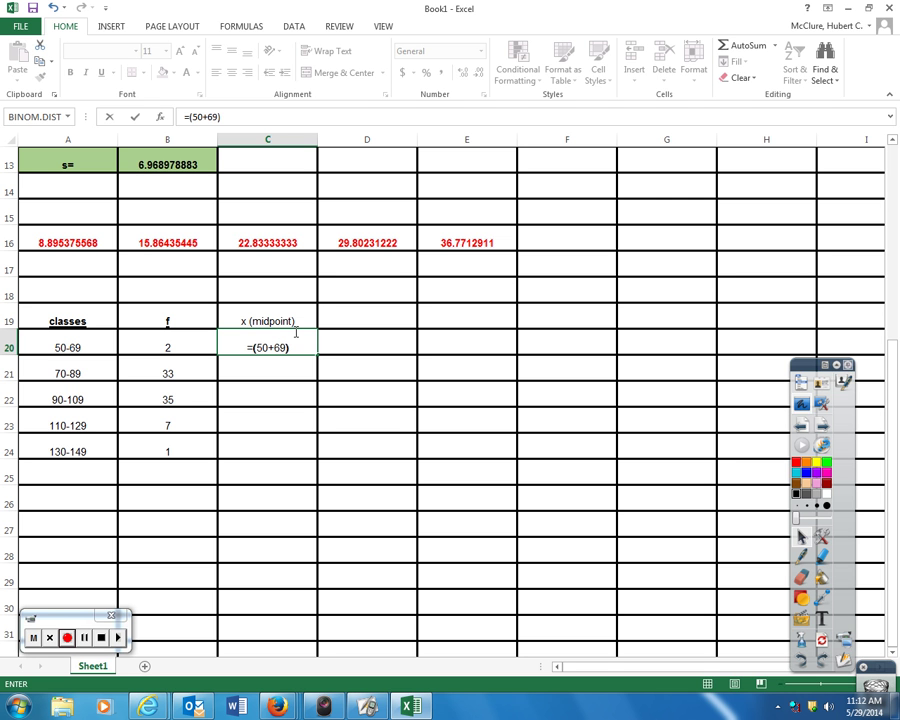
type("/2")
key("Return")
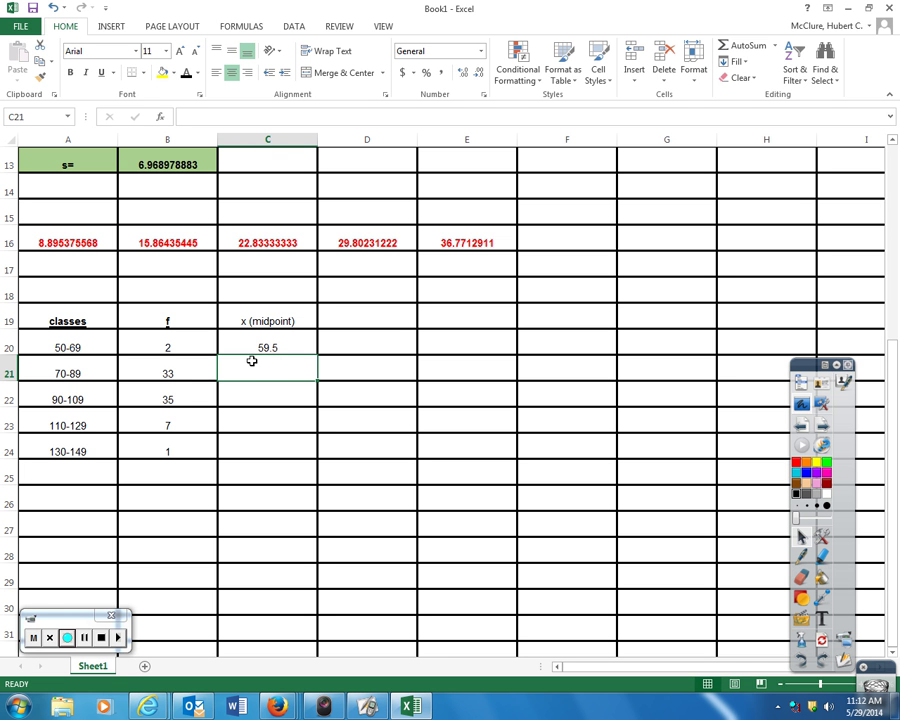
Enter =C20+20 in C21 for the second midpoint and fill the formula down through C24.
type("=")
left_click(272, 352)
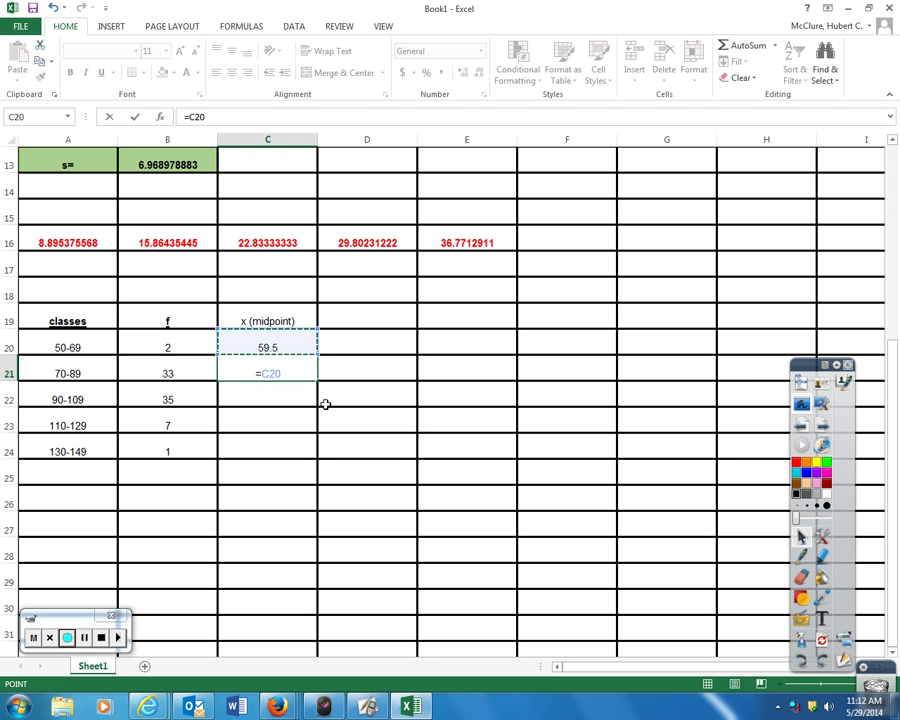
type("+")
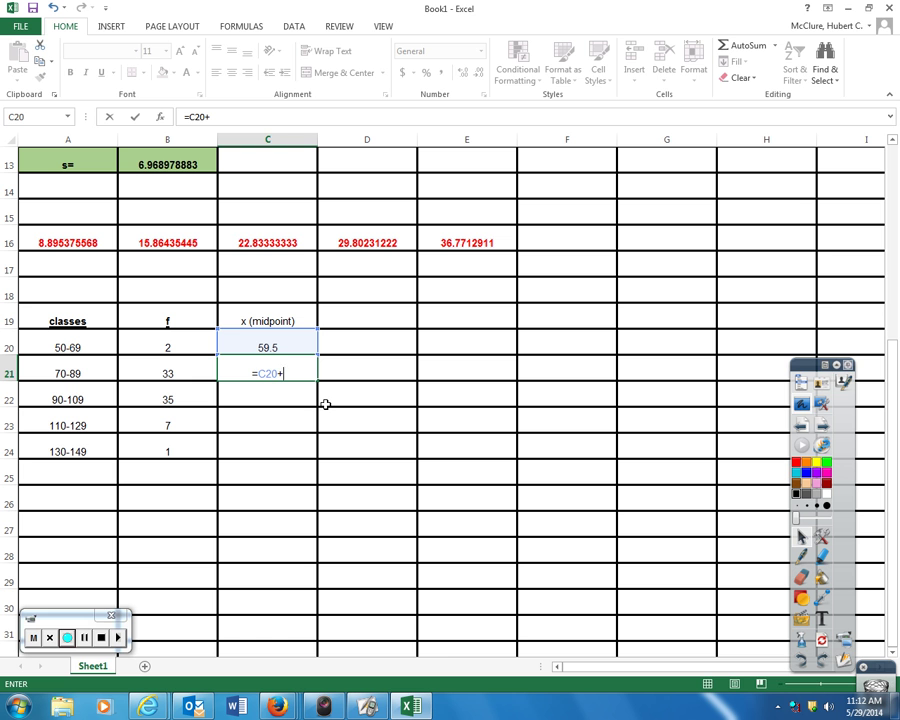
type("20")
key("Return")
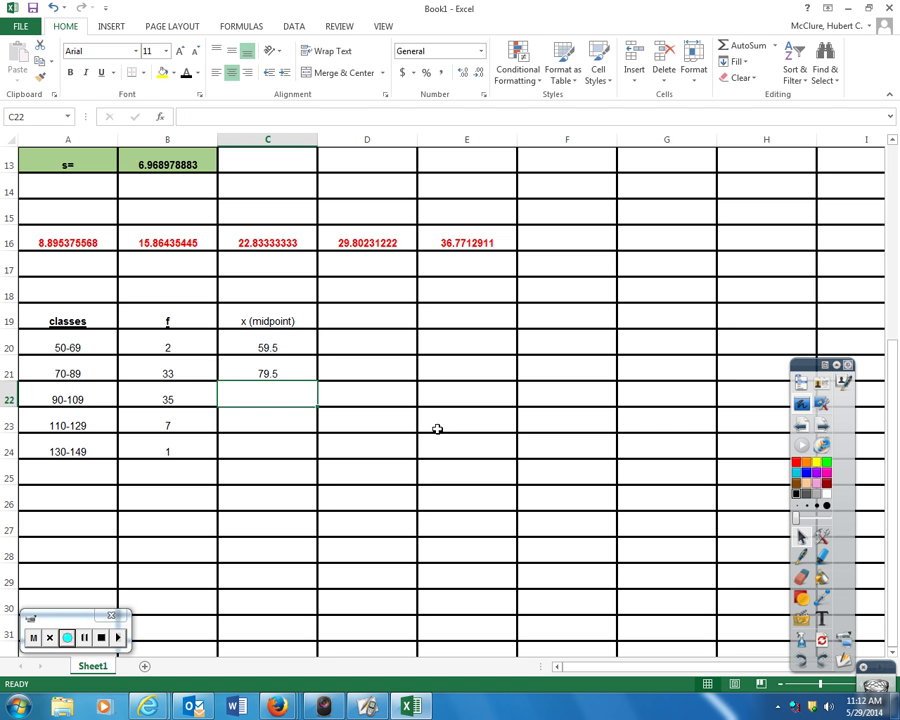
left_click(295, 368)
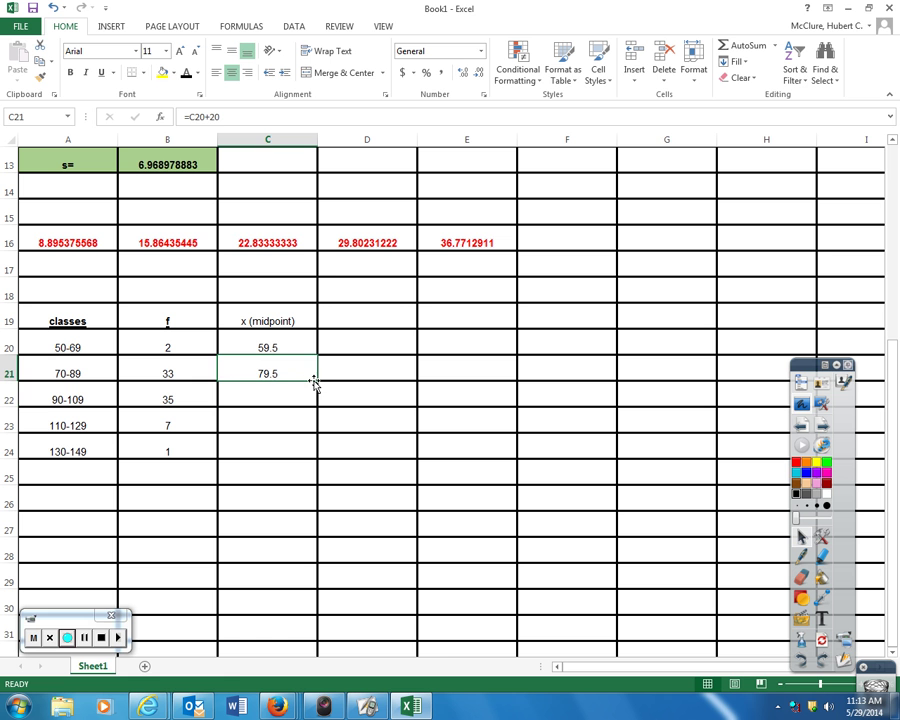
left_click_drag(316, 386, 320, 452)
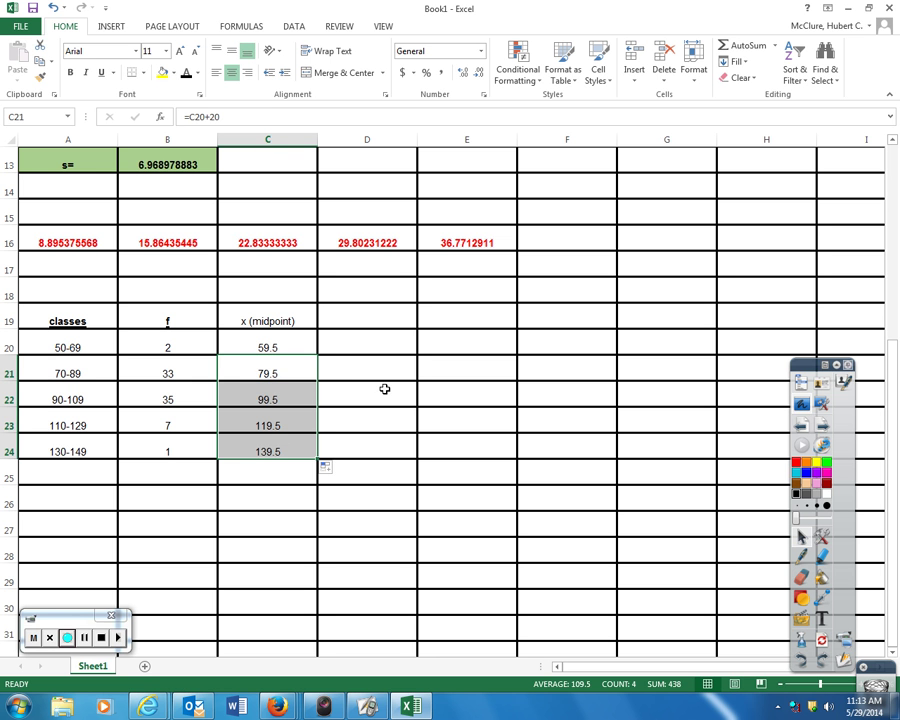
Make the "x (midpoint)" heading in C19 bold.
left_click(278, 323)
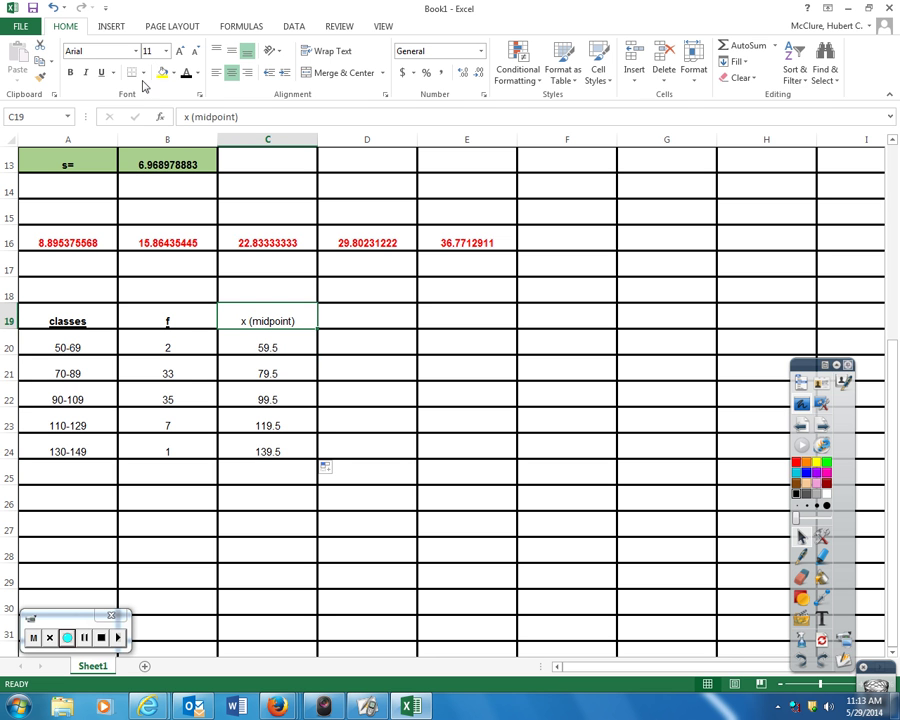
left_click(70, 72)
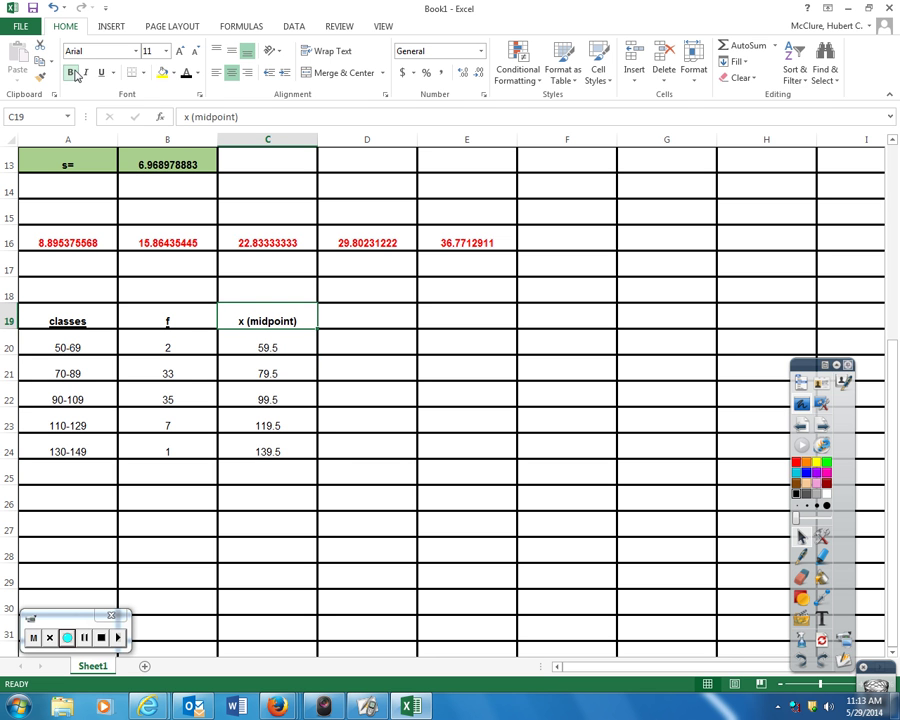
left_click(171, 321)
type("f")
key("ctrl+Return")
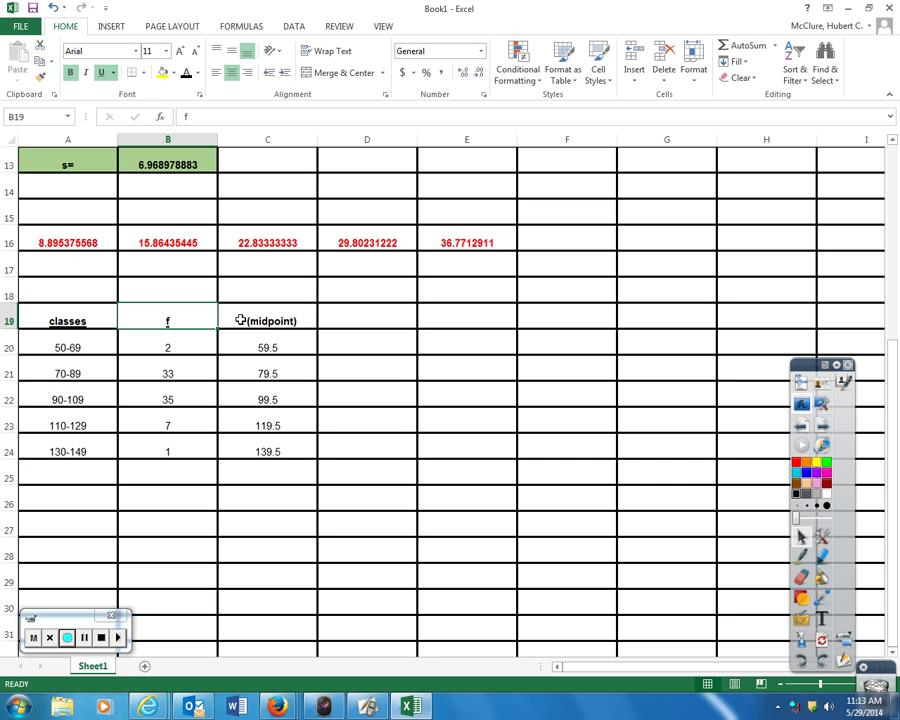
left_click(387, 325)
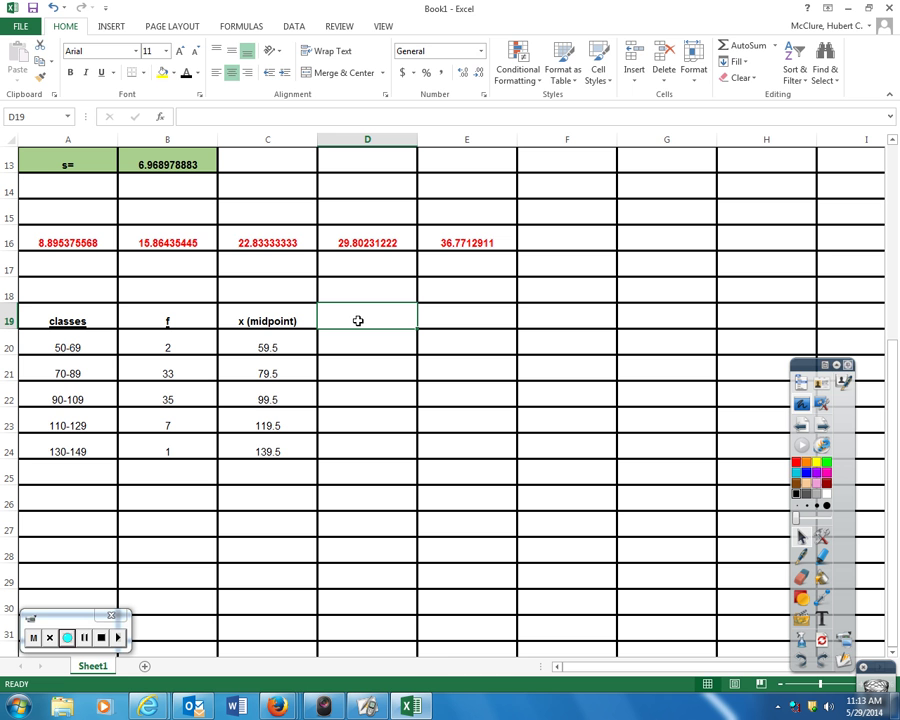
Label A26 "n=" and total the class frequencies in B26 with =SUM(B20:B24).
left_click(86, 494)
type("n=")
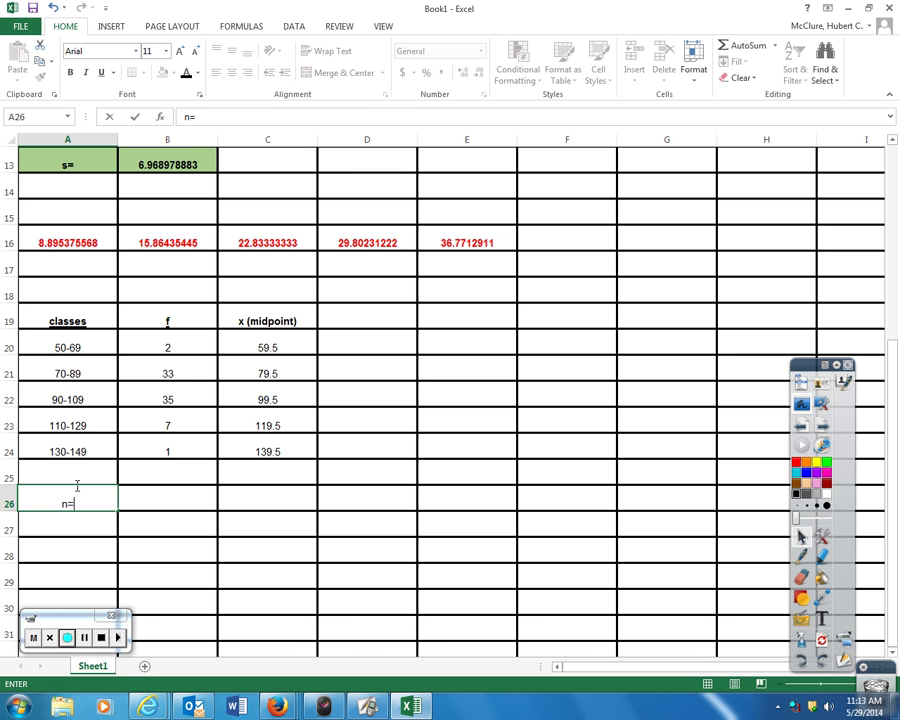
key("Tab")
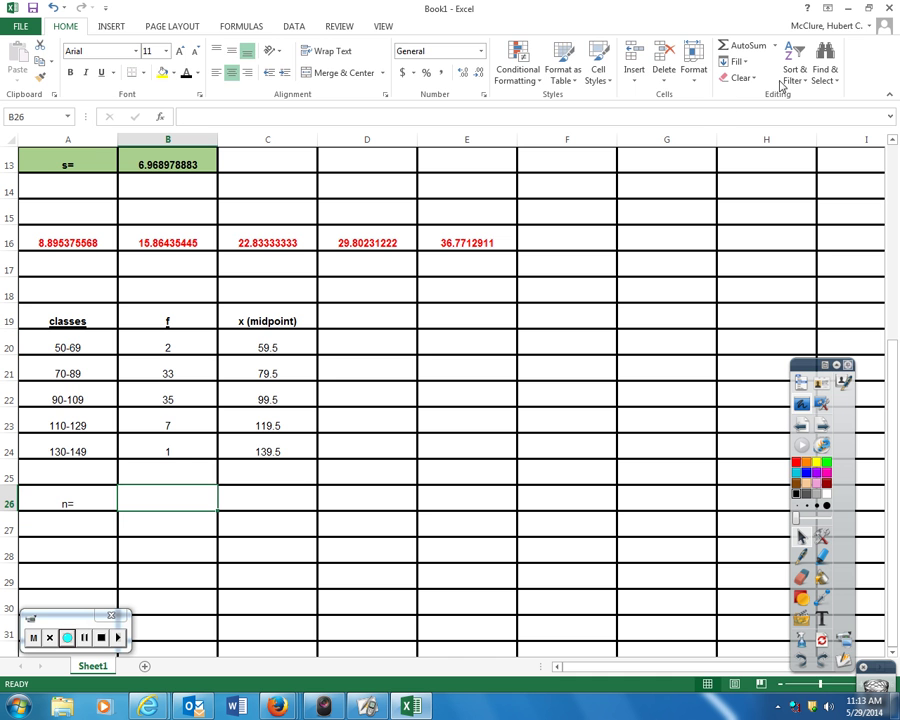
left_click(740, 45)
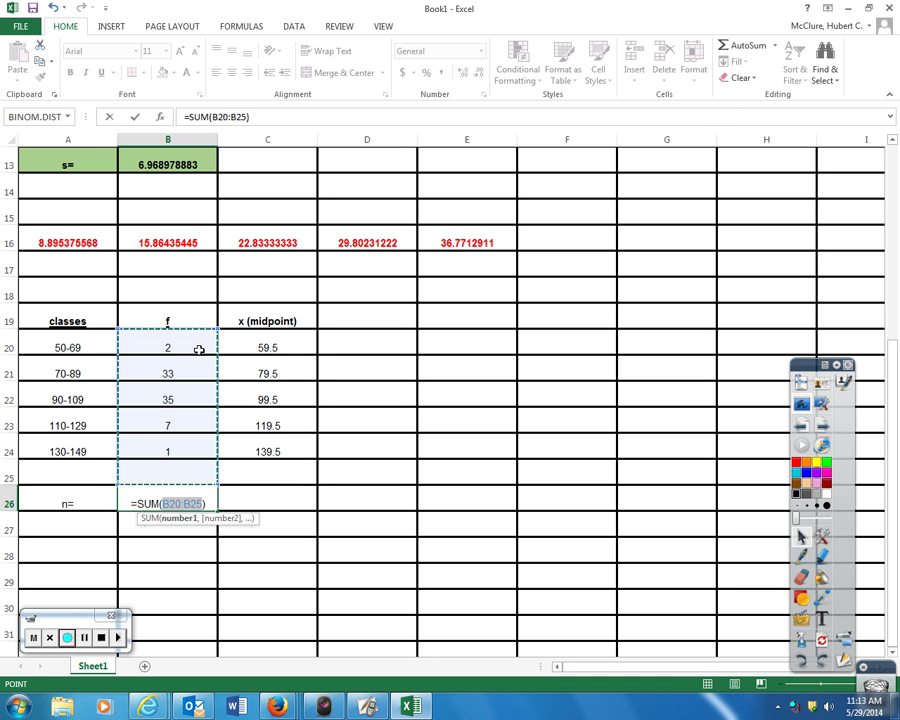
left_click_drag(197, 347, 198, 452)
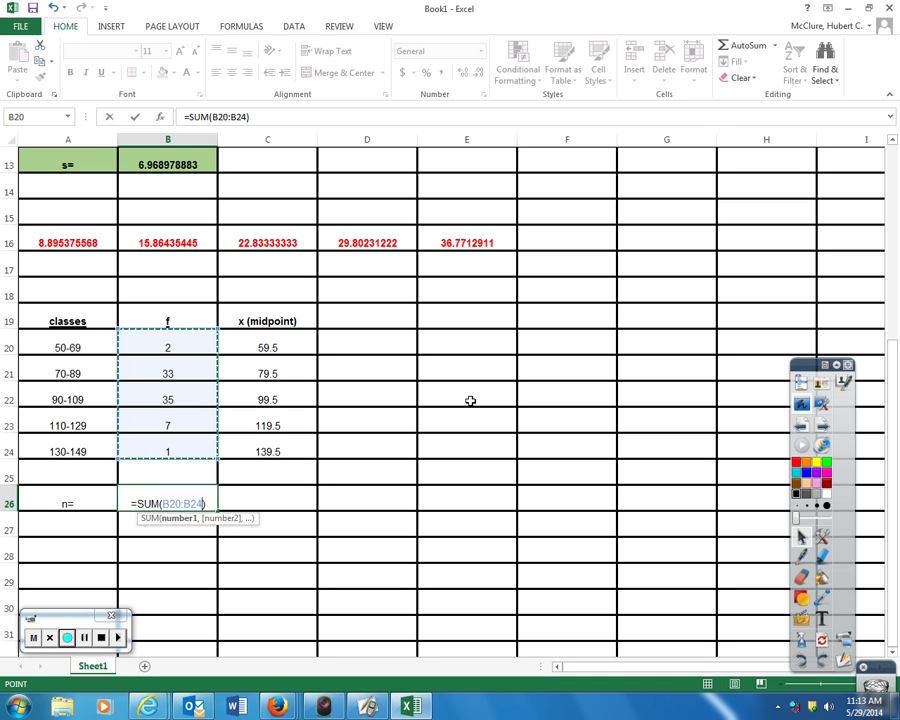
key("Return")
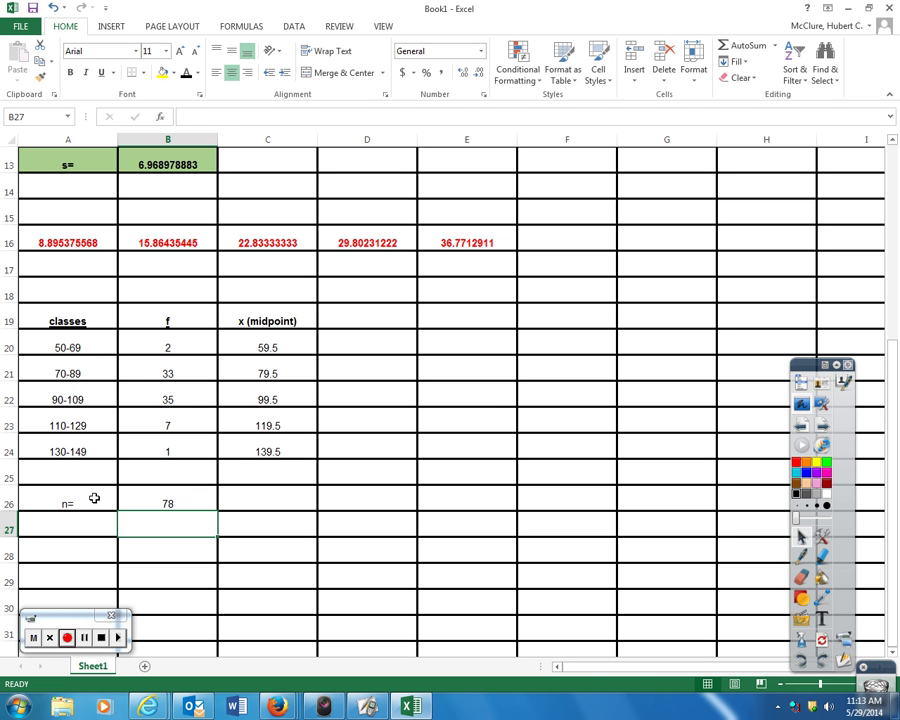
Make the "n=" label and its total in A26:B26 bold.
left_click_drag(92, 504, 137, 503)
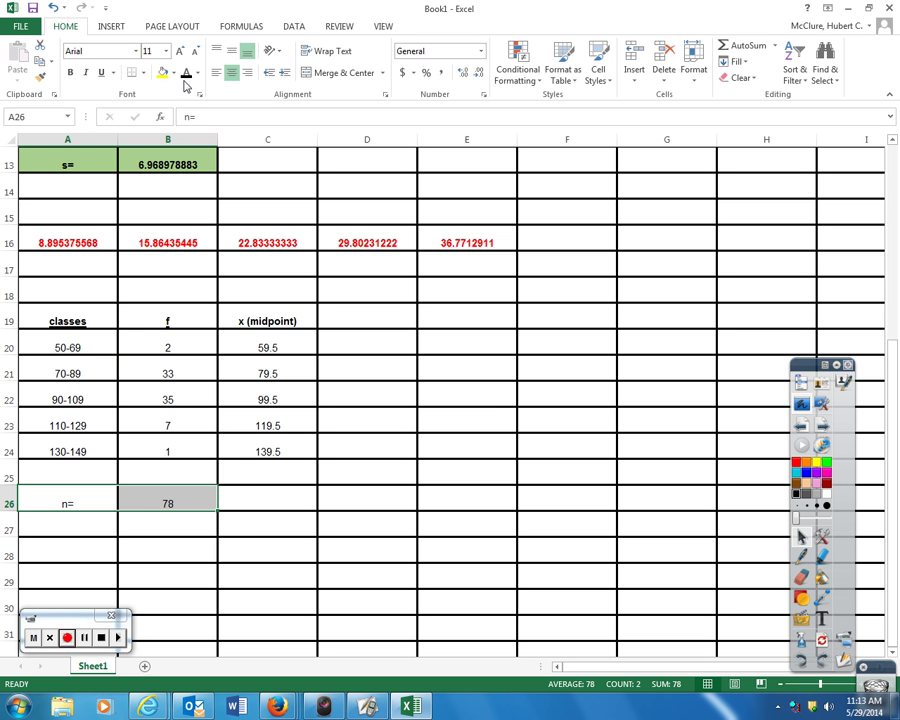
left_click(70, 72)
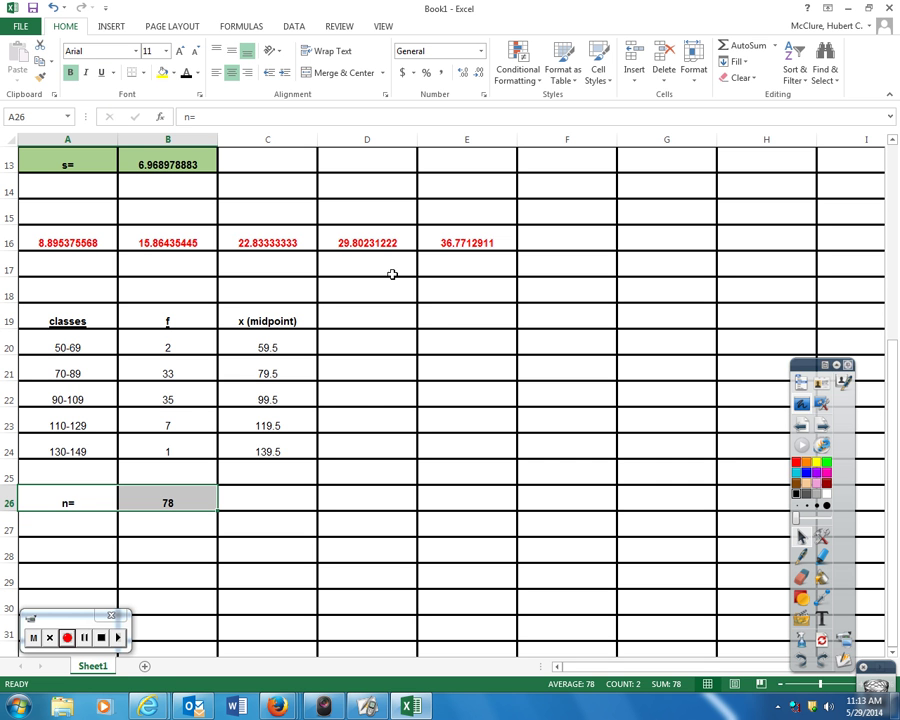
left_click(458, 393)
Add the column heading "f*x" in D19 and make it bold.
left_click(352, 318)
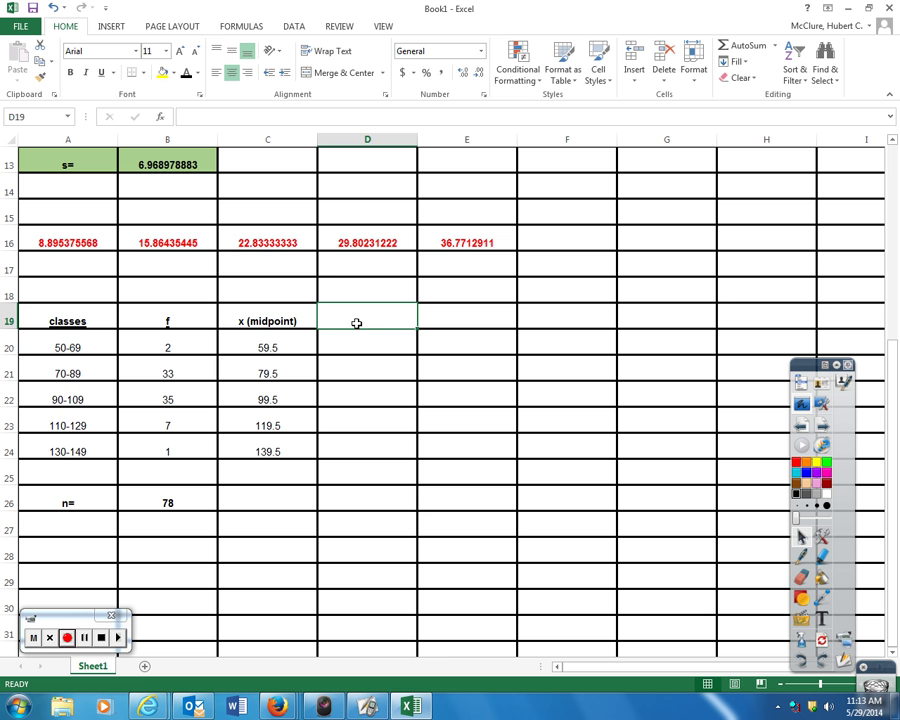
type("f")
type("*x")
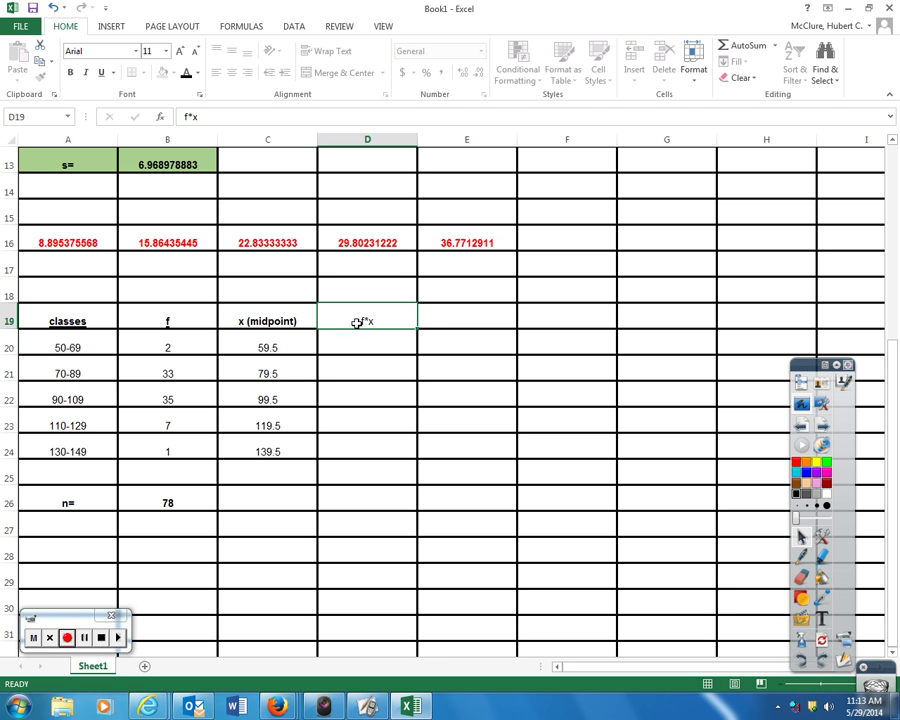
key("Return")
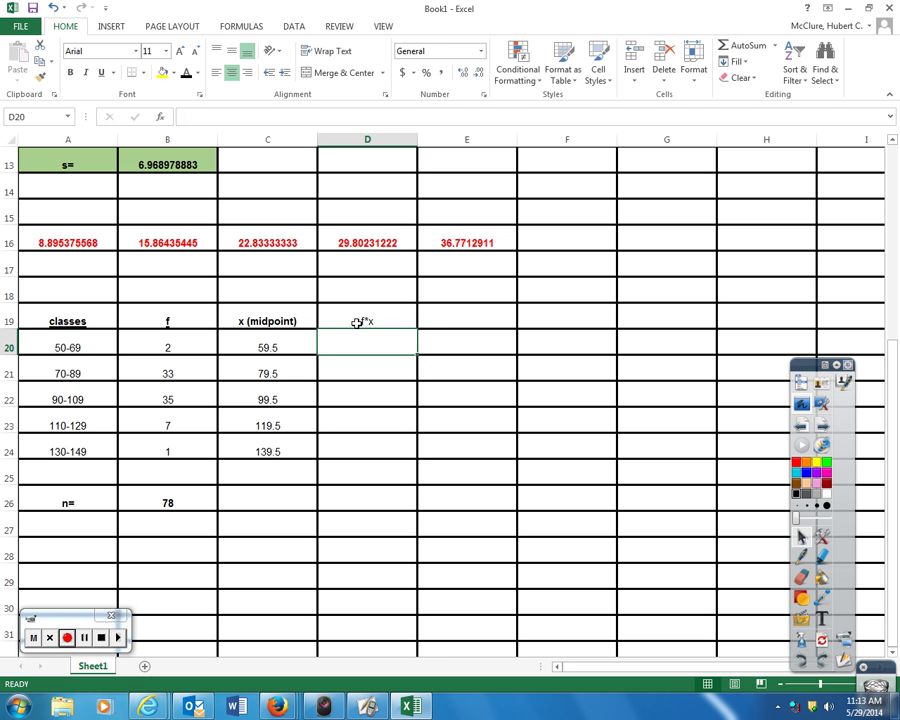
left_click(361, 321)
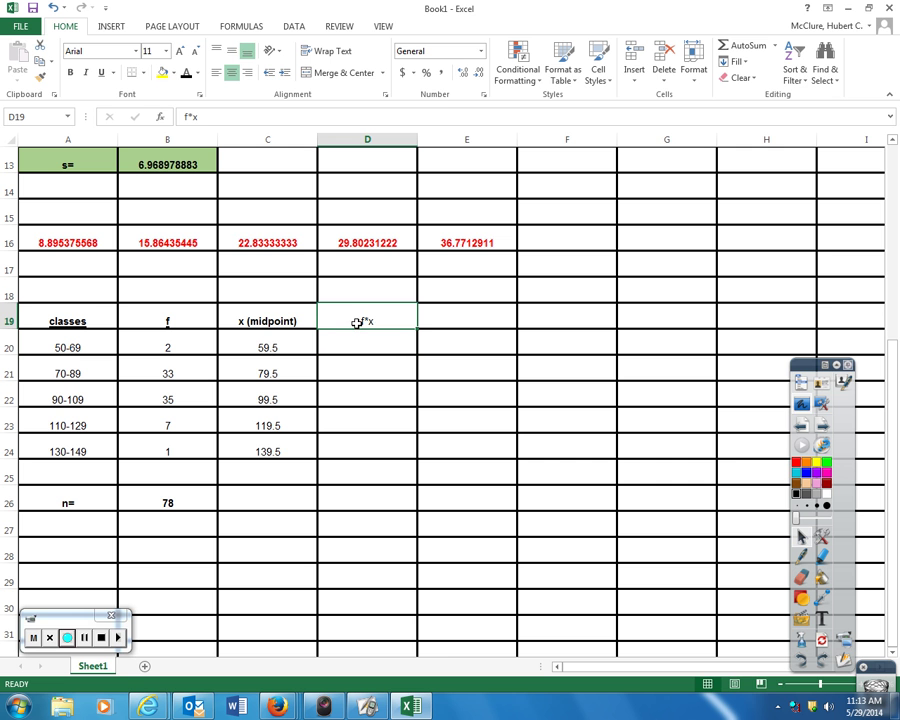
left_click(70, 72)
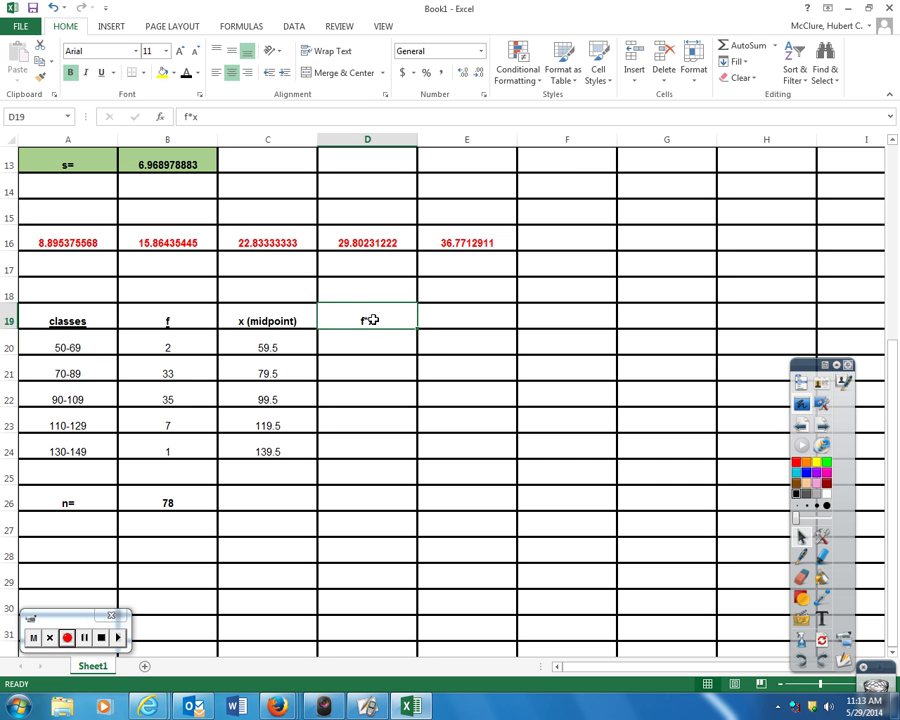
Calculate frequency times midpoint for the 50-69 class in D20 with the formula =B20*C20.
left_click(397, 344)
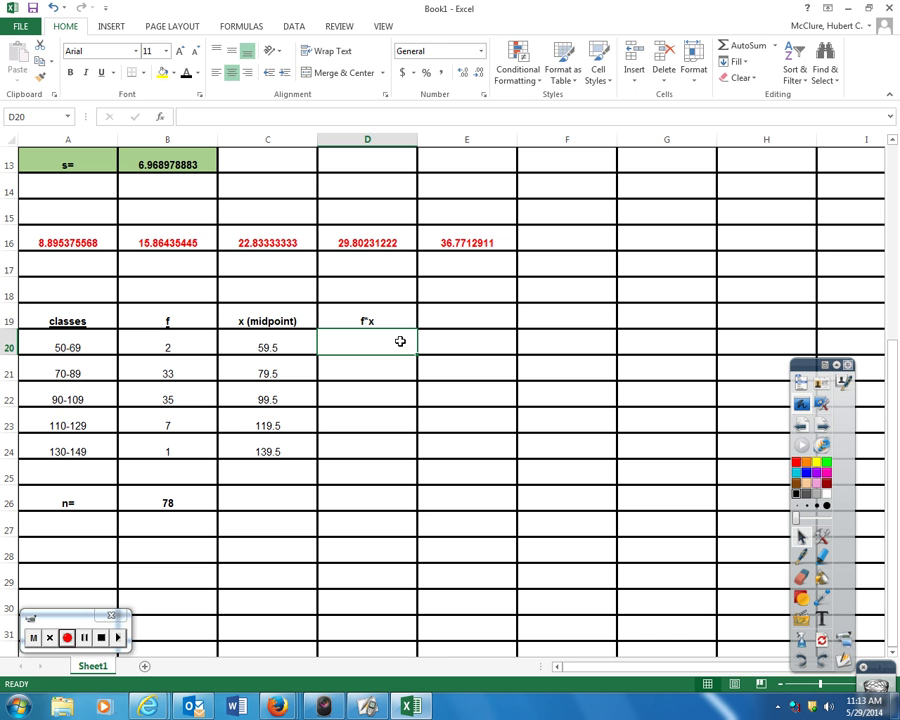
type("=")
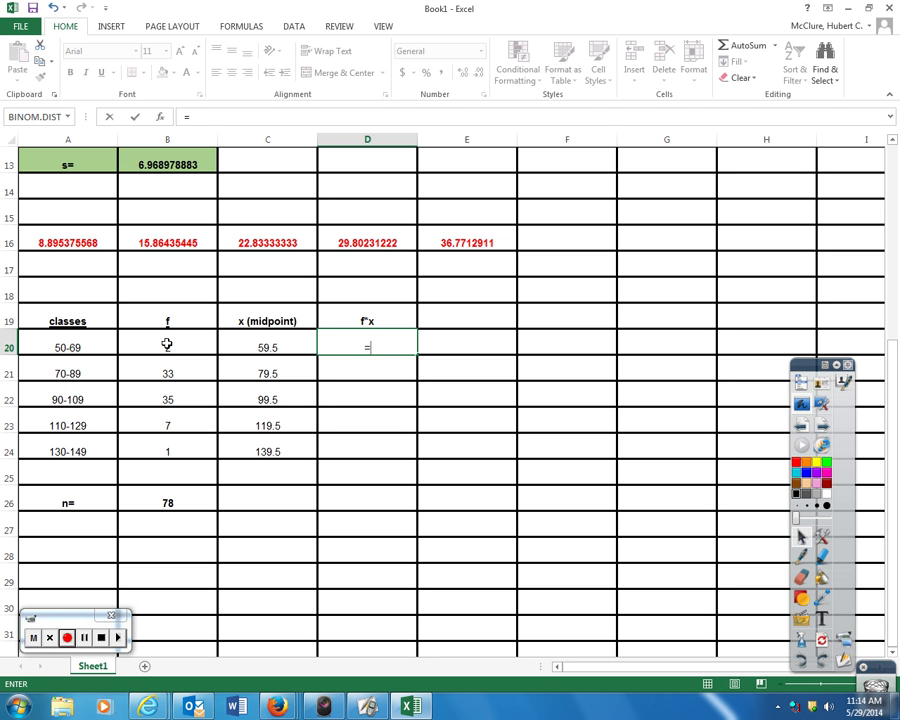
left_click(168, 346)
type("*")
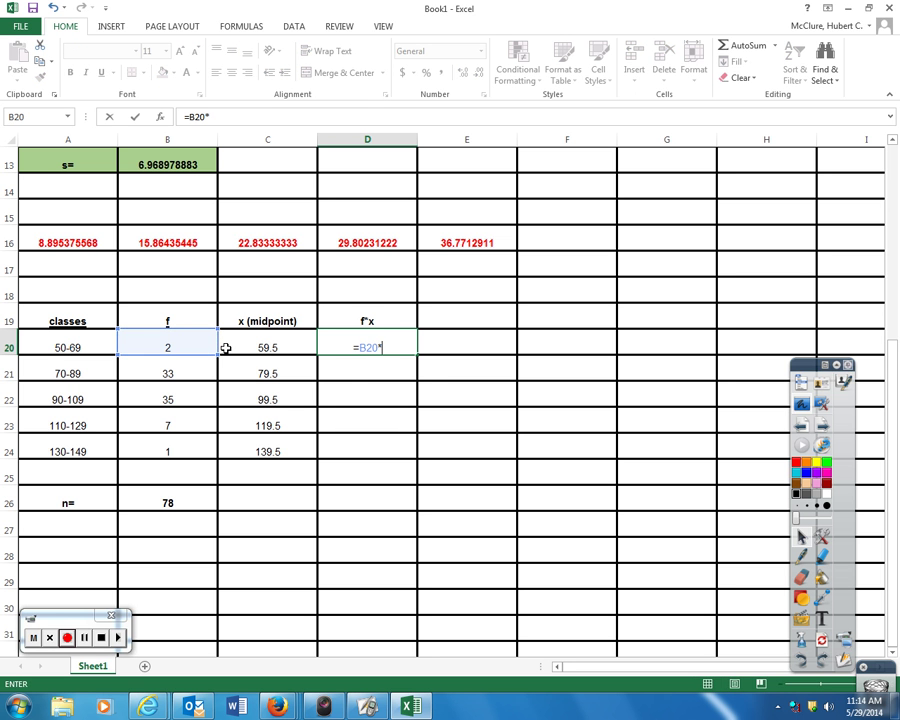
left_click(252, 347)
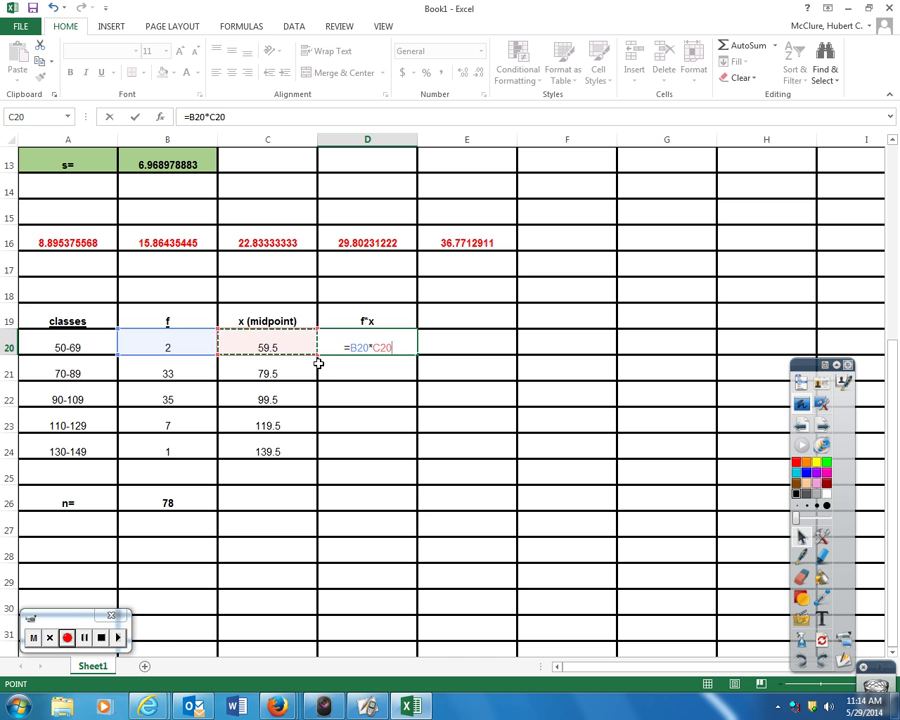
key("Return")
left_click(395, 349)
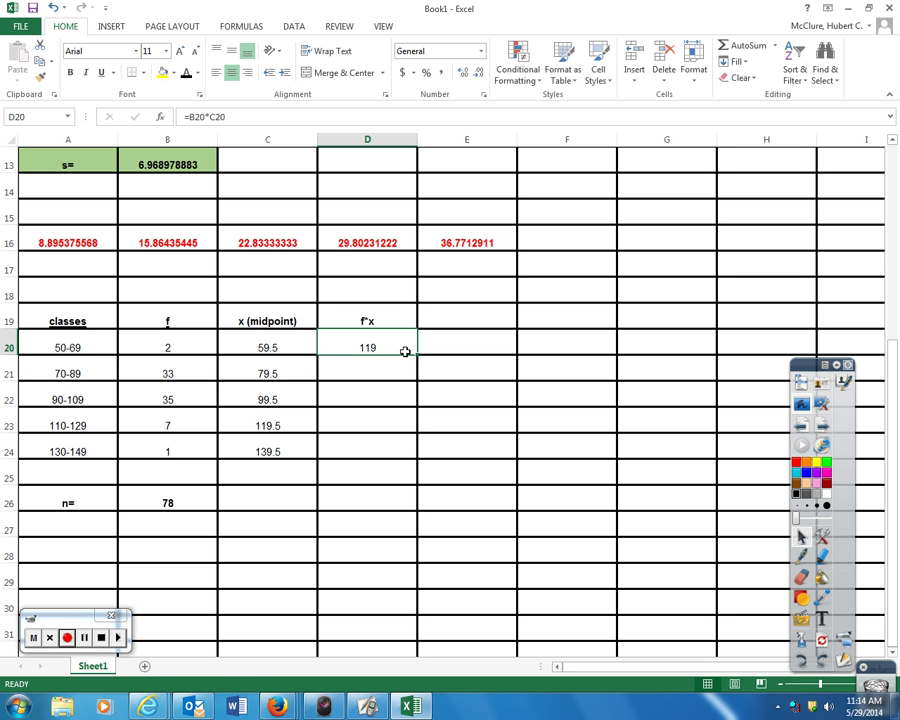
Fill the f*x formula from D20 down through D24 for the remaining classes.
left_click_drag(416, 355, 398, 452)
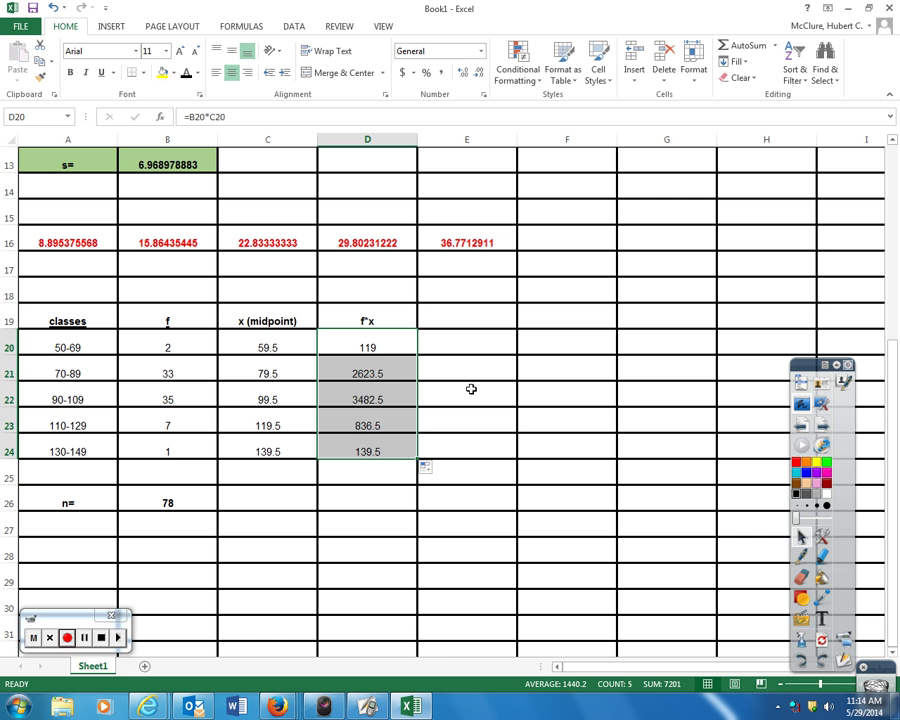
left_click(410, 350)
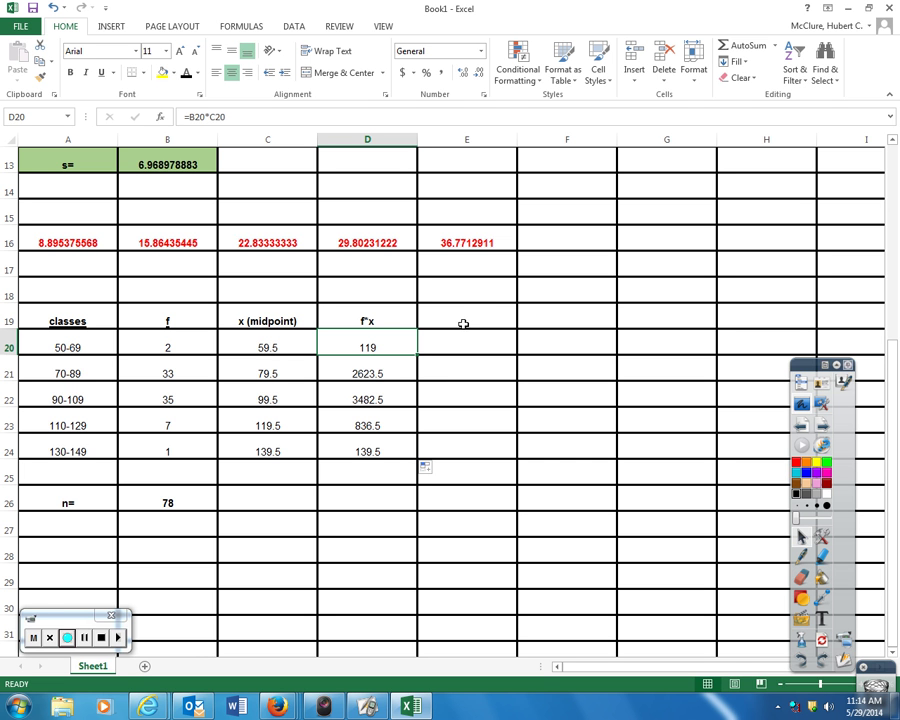
Add the column heading "x^2" in F19 and make it bold and underlined.
left_click(495, 330)
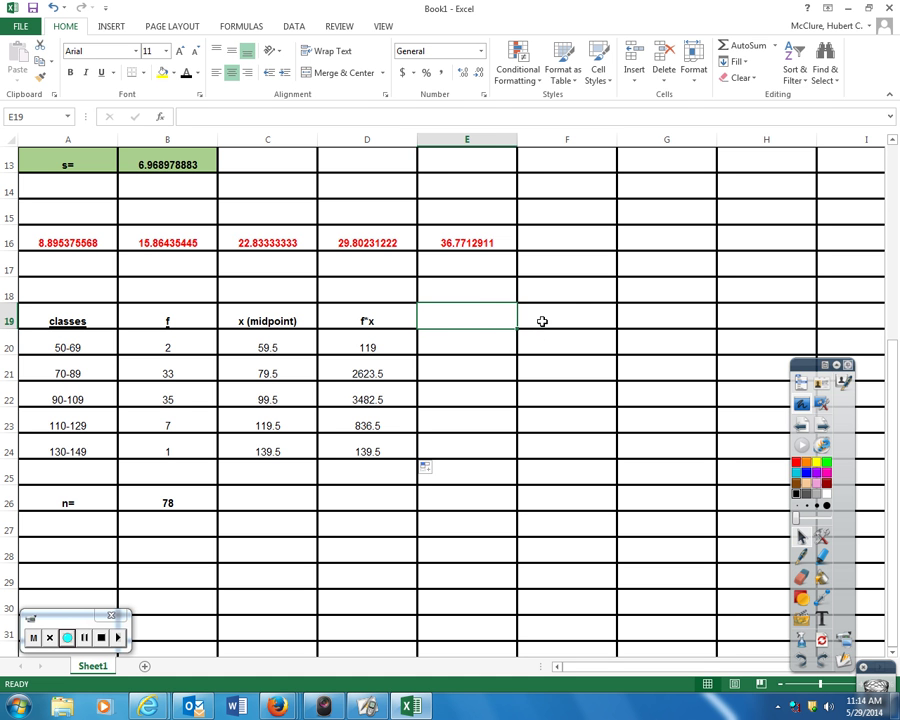
left_click(541, 321)
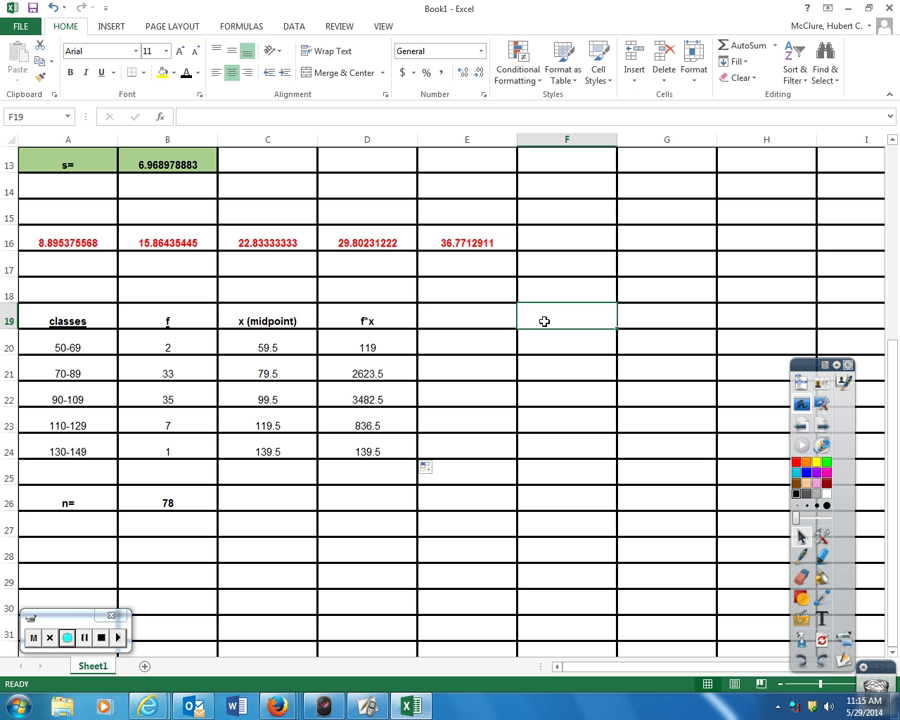
type("x")
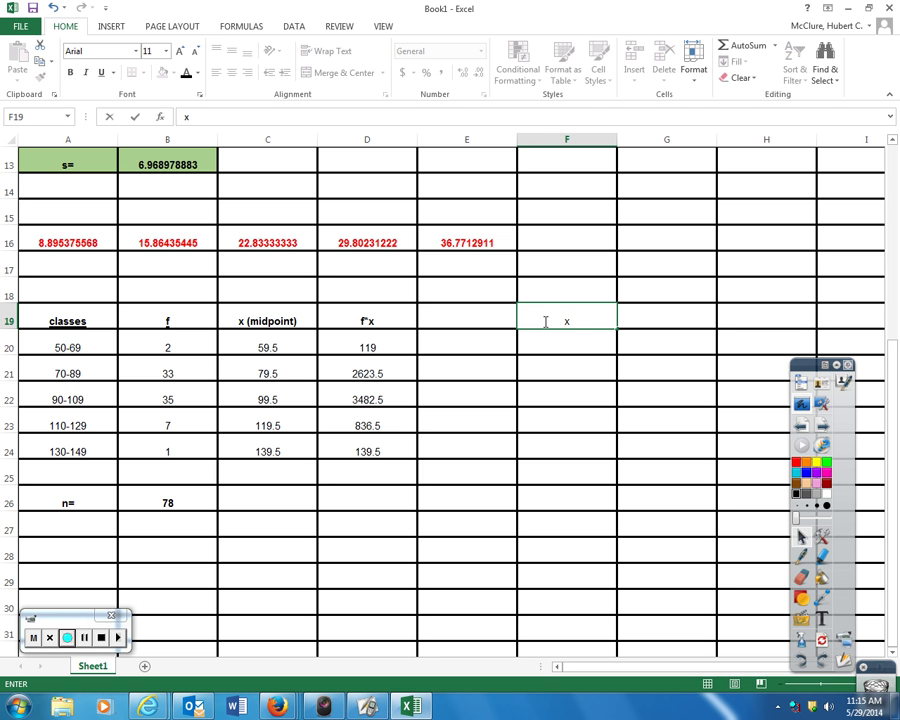
type("^2")
key("Return")
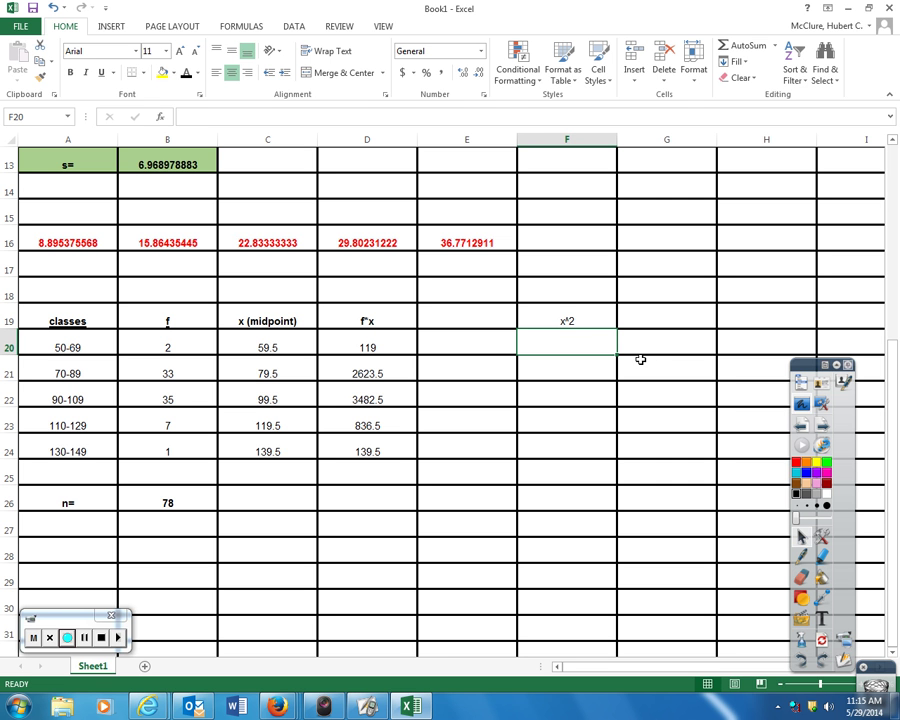
left_click(575, 320)
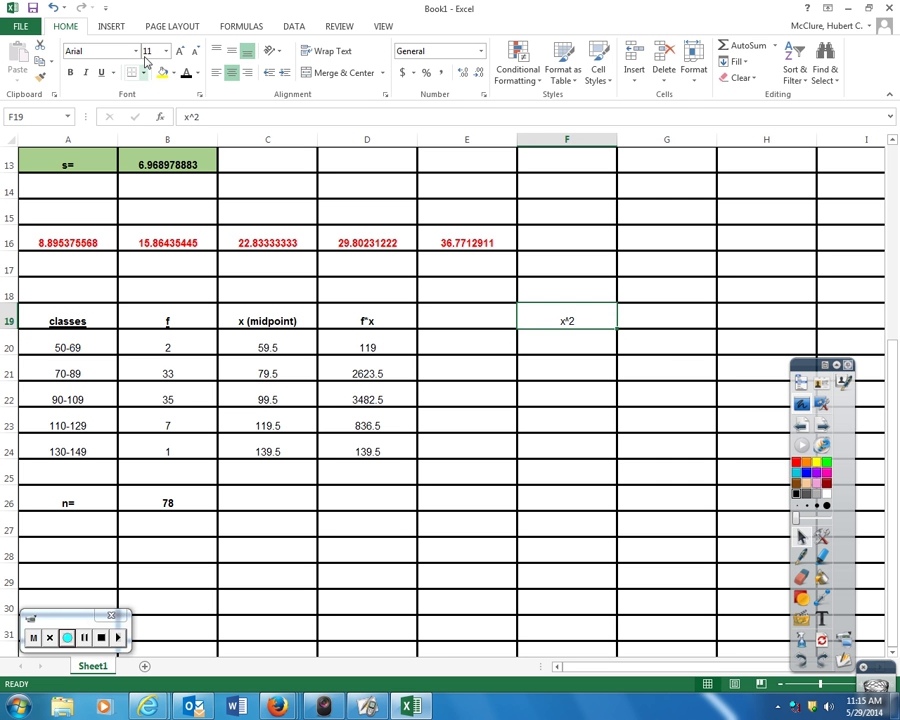
left_click(72, 73)
key("ctrl+u")
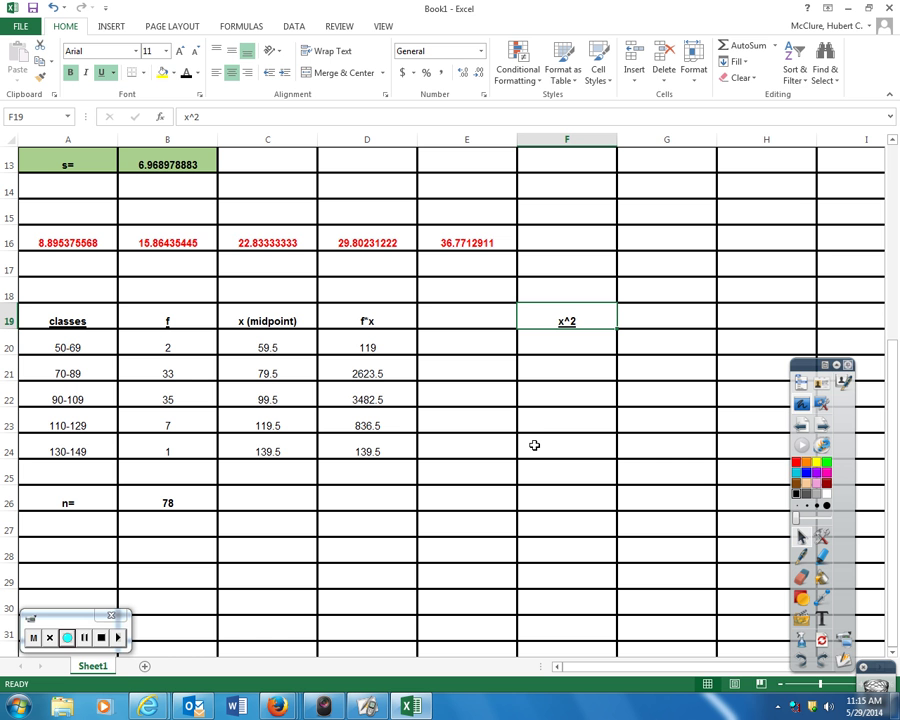
Square the class midpoints in F20:F24, entering =C20^2 in F20 and filling it down.
left_click(570, 347)
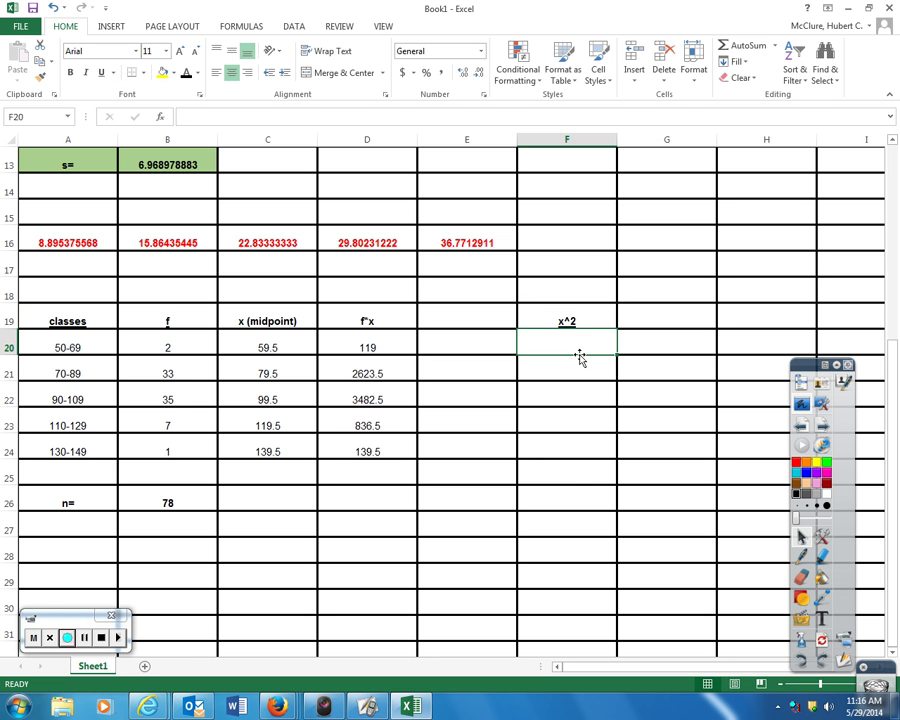
type("=")
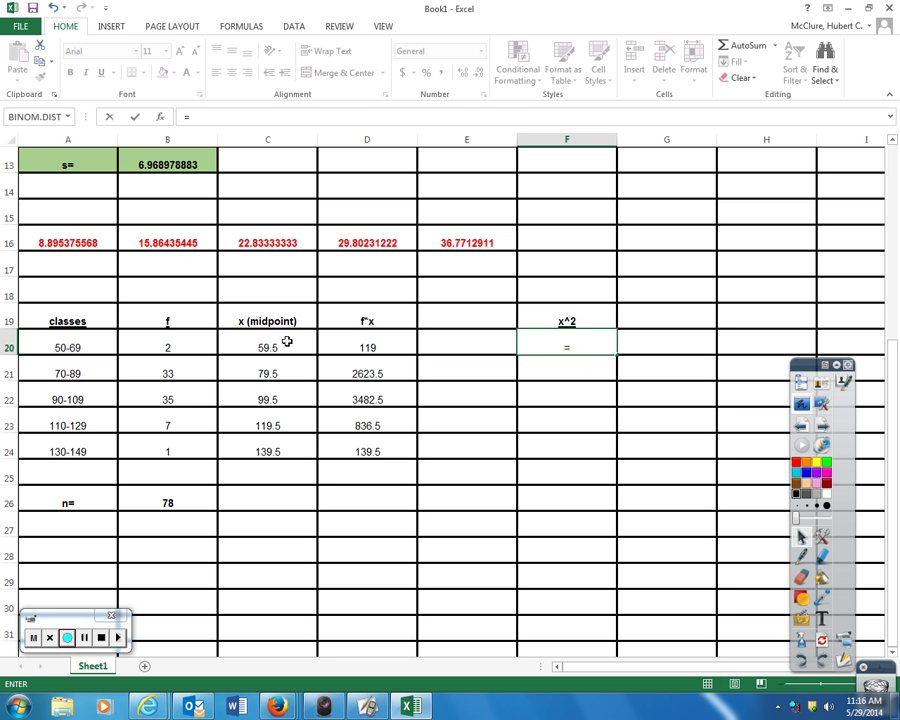
left_click(272, 343)
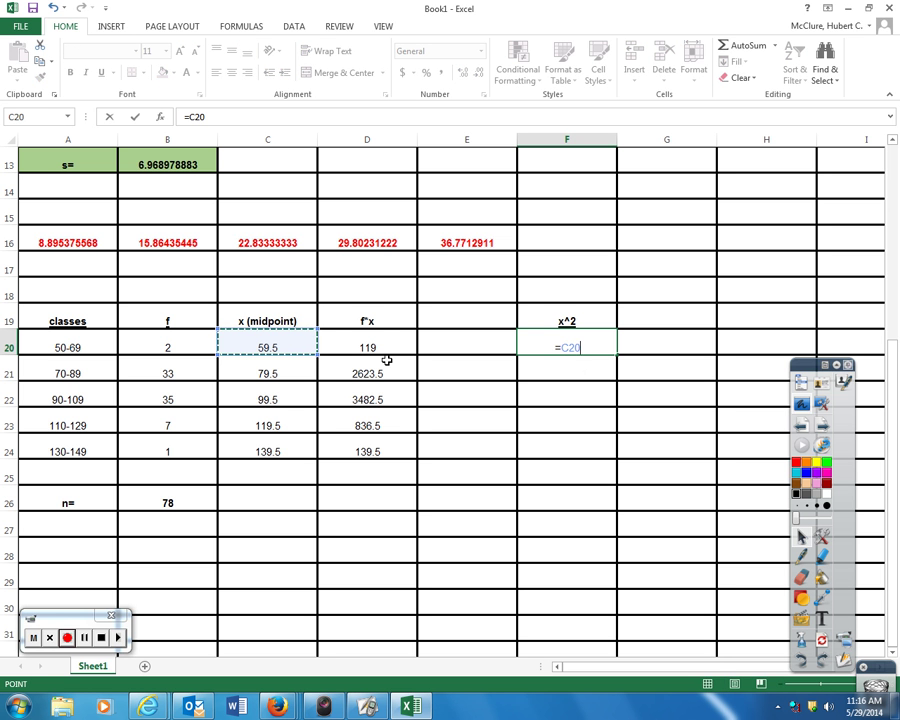
type("^2")
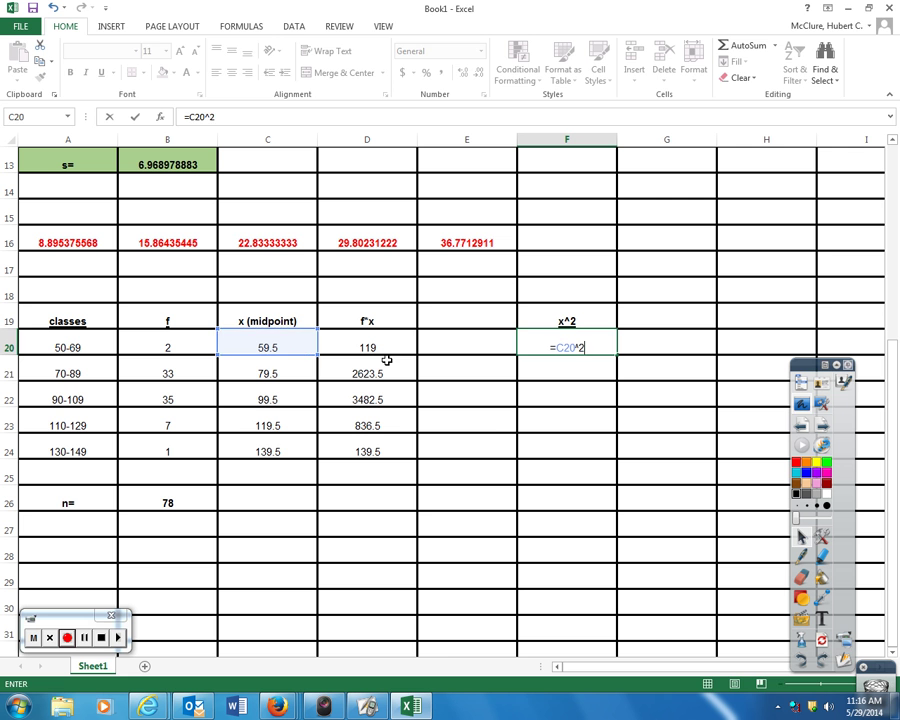
key("Return")
left_click(592, 350)
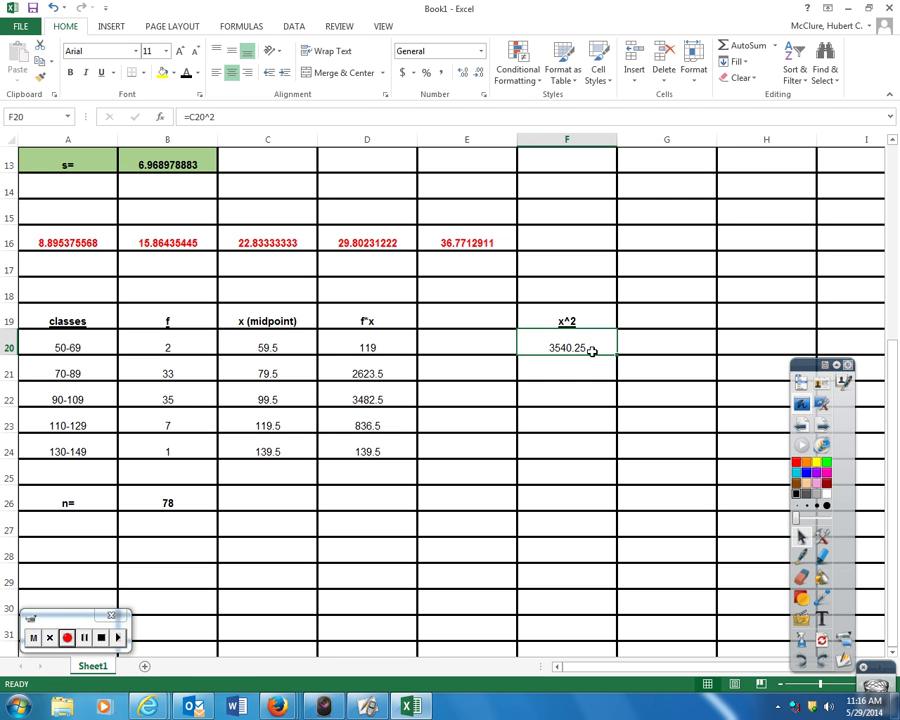
left_click_drag(616, 353, 608, 456)
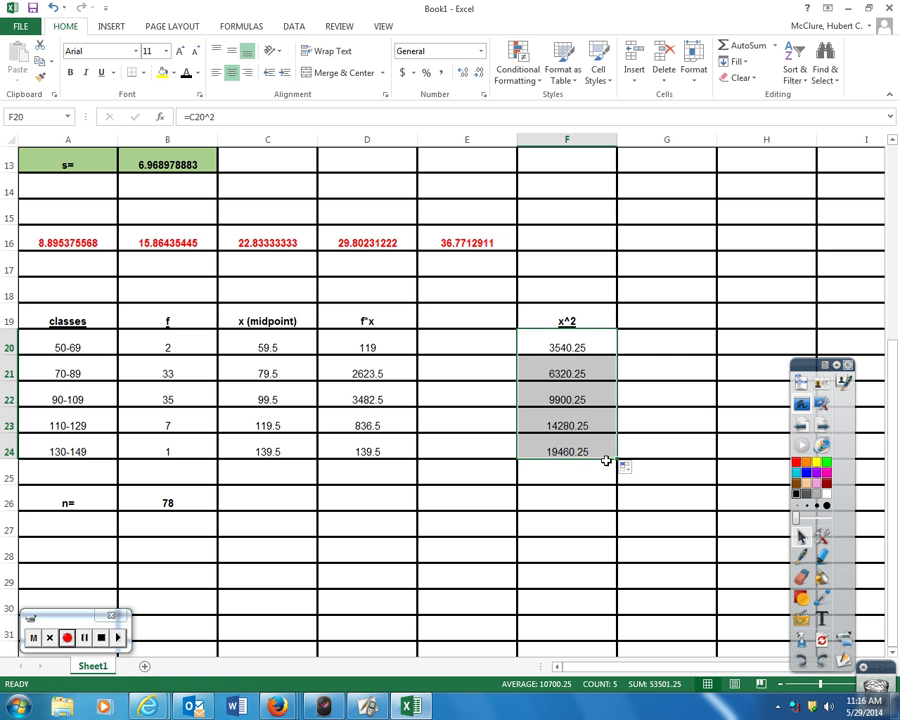
left_click(559, 506)
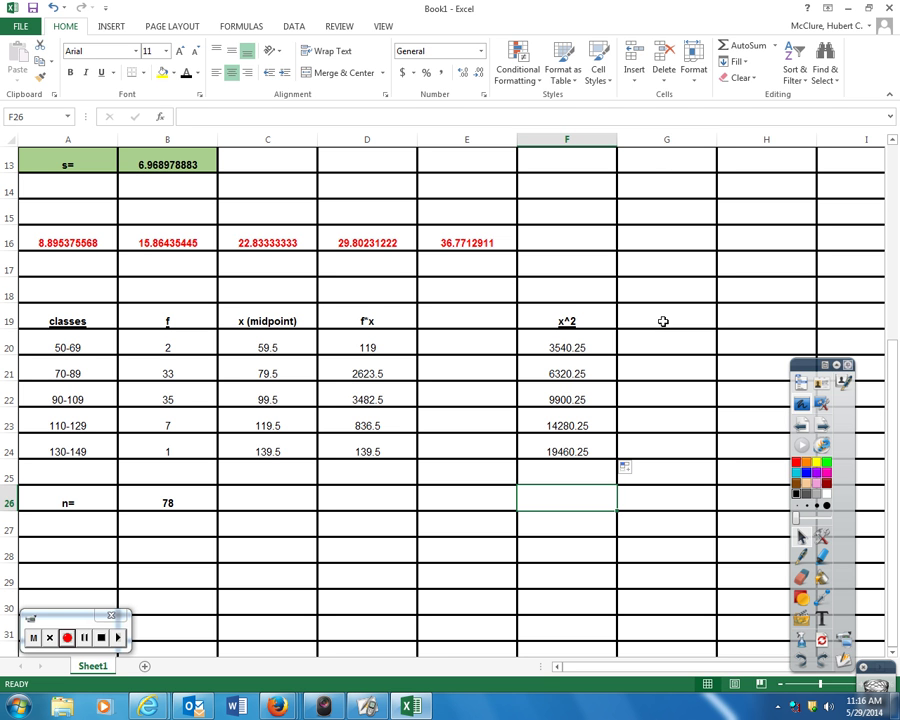
Add the column heading "f*x^2" in G19.
left_click(665, 322)
type("f")
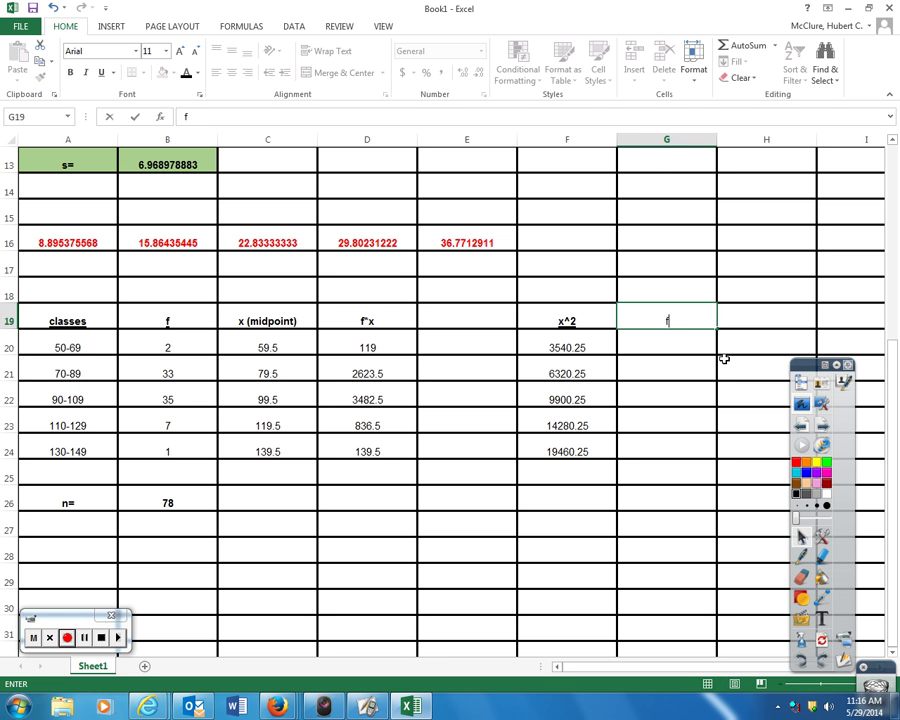
type("*x^2")
key("Return")
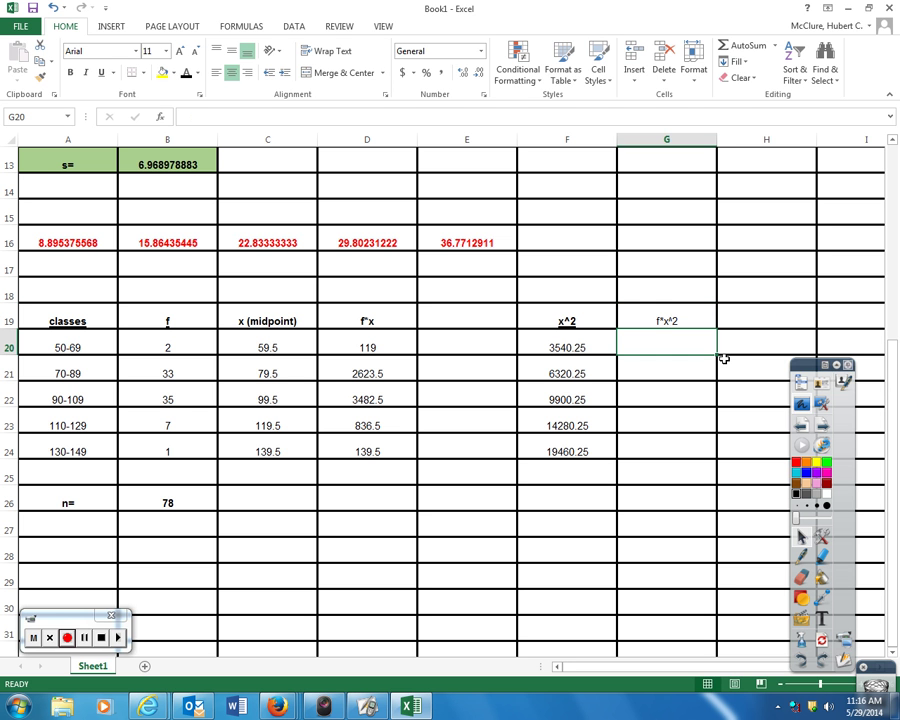
Multiply frequency by squared midpoint in G20:G24, entering =B20*F20 in G20 and filling it down.
type("=")
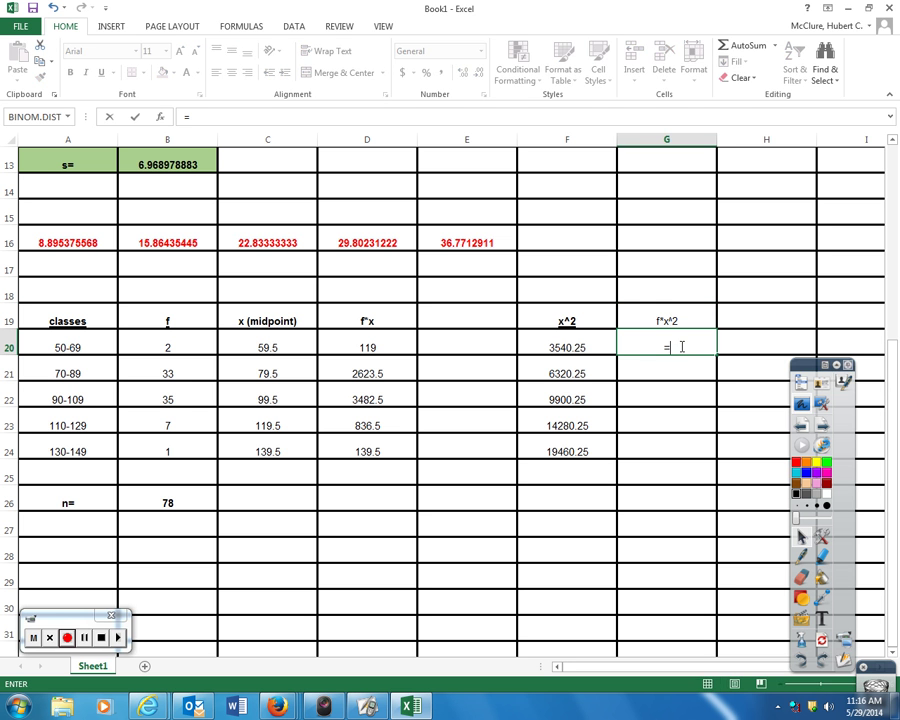
left_click(181, 347)
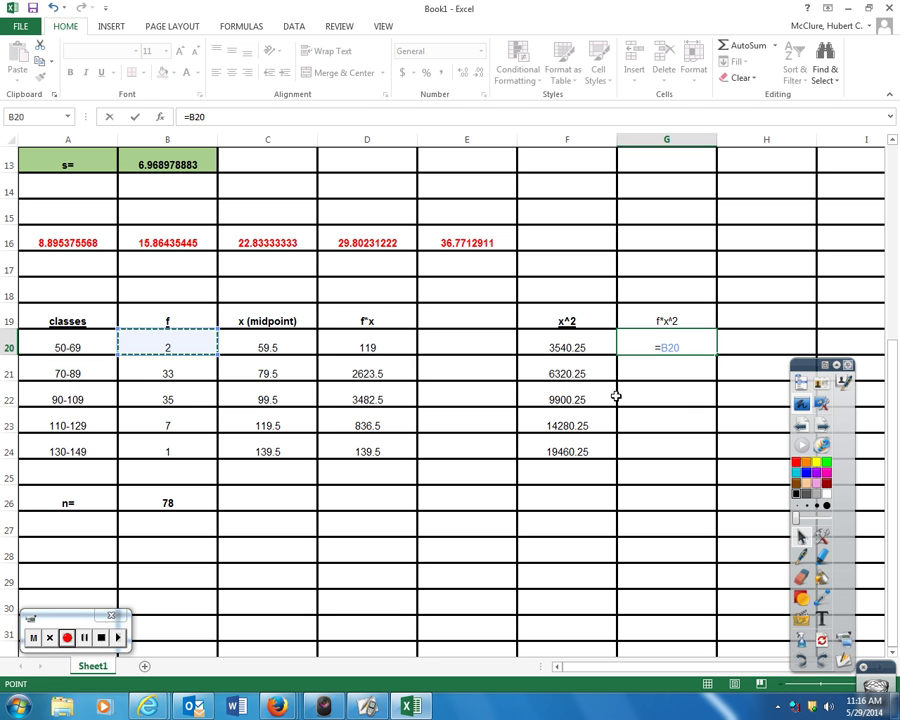
type("*")
left_click(578, 346)
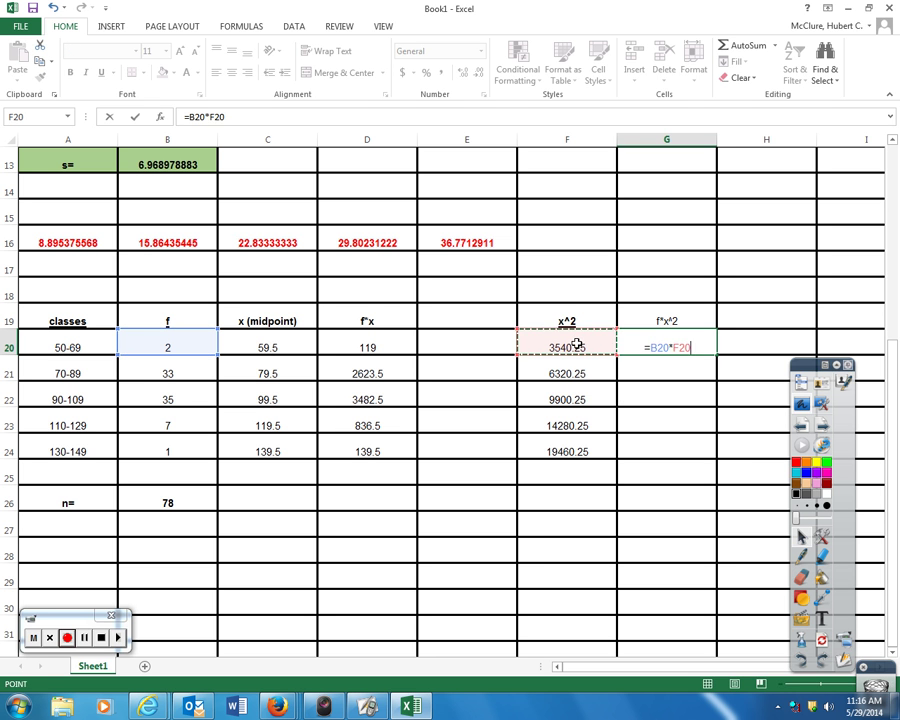
key("Return")
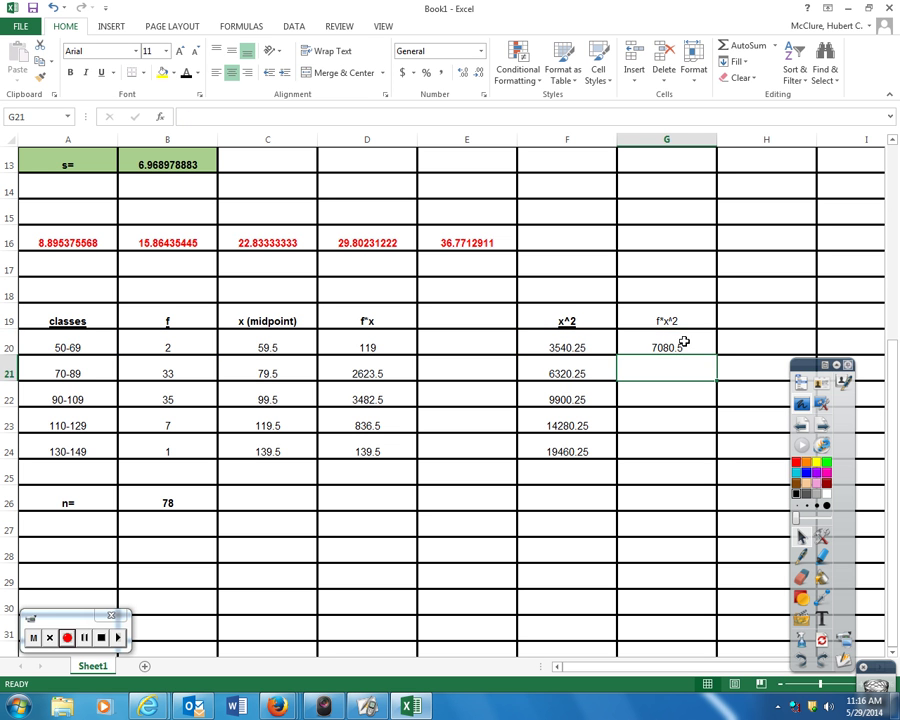
left_click(694, 356)
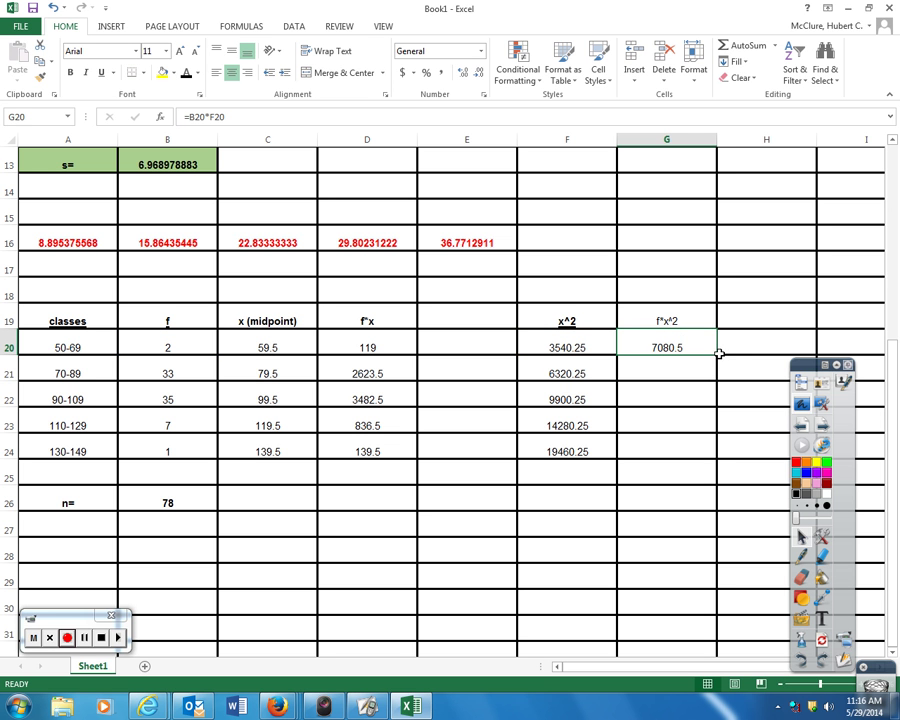
left_click_drag(718, 353, 699, 454)
left_click(667, 484)
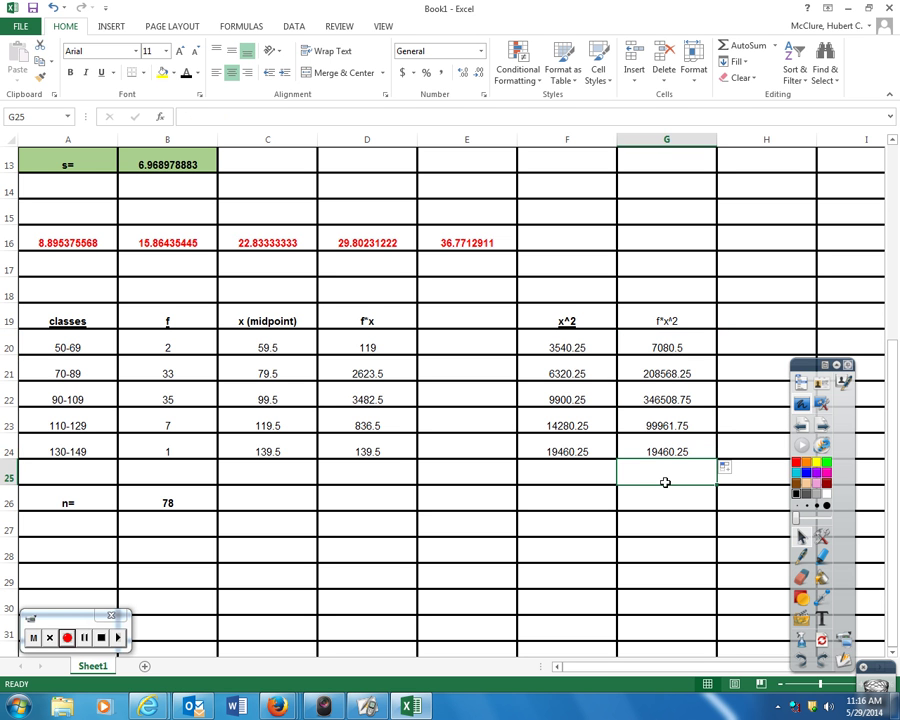
Total the f*x column in D25 with =SUM(D20:D24).
left_click(596, 475)
double_click(594, 475)
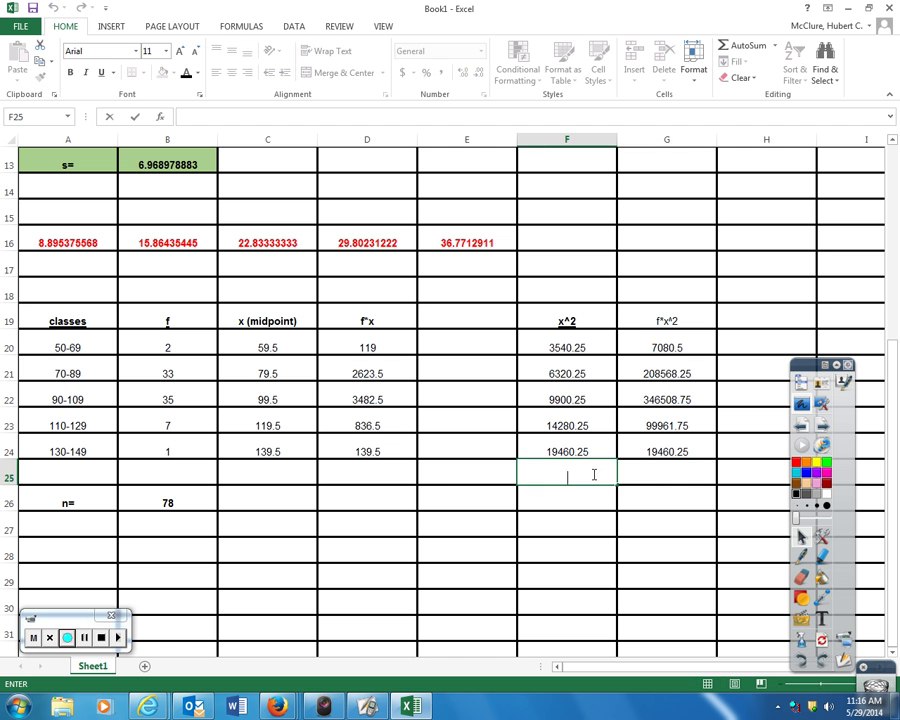
left_click(362, 469)
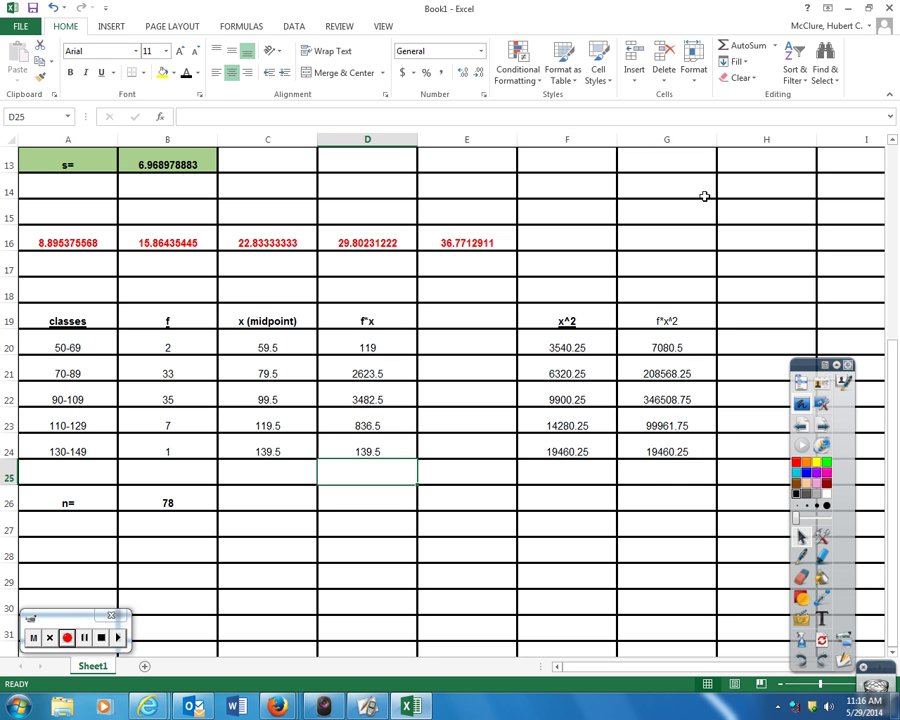
left_click(744, 45)
left_click(378, 349)
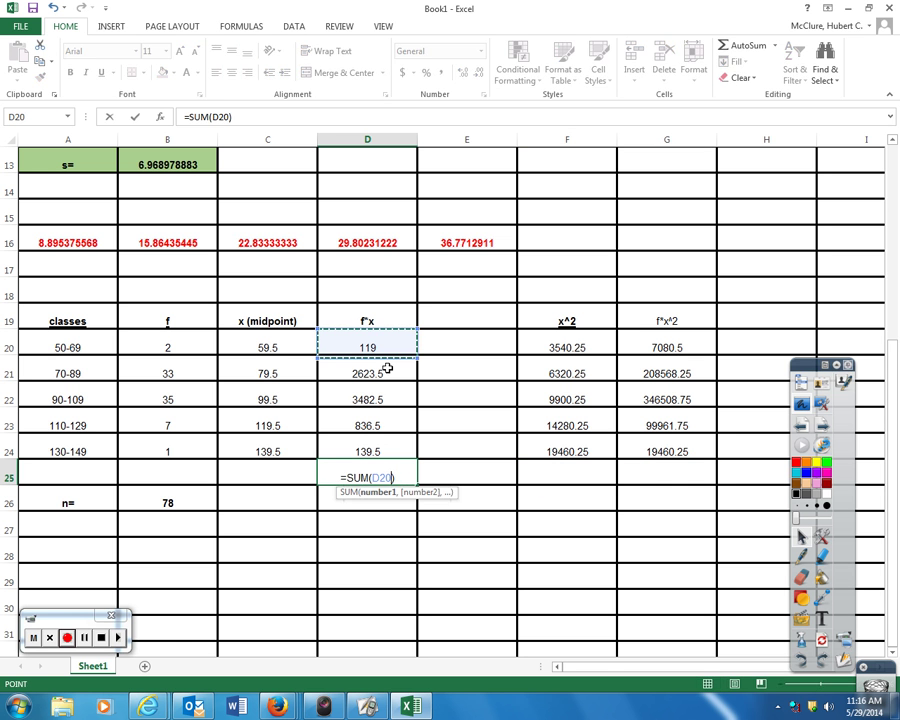
left_click_drag(386, 369, 374, 454)
key("Return")
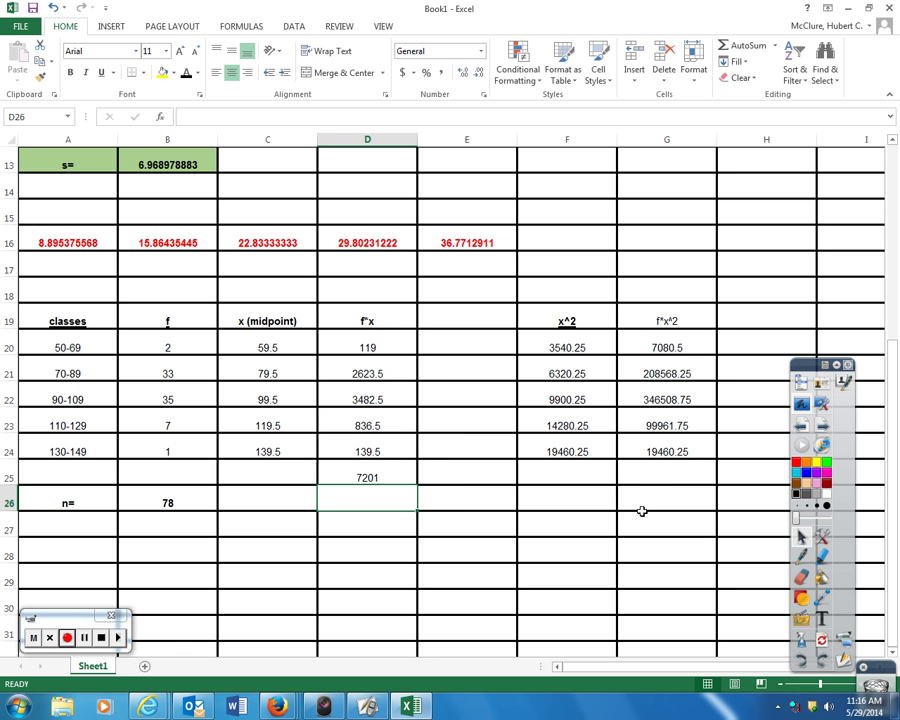
Total the f*x^2 column in G25 with =SUM(G20:G24).
left_click(705, 472)
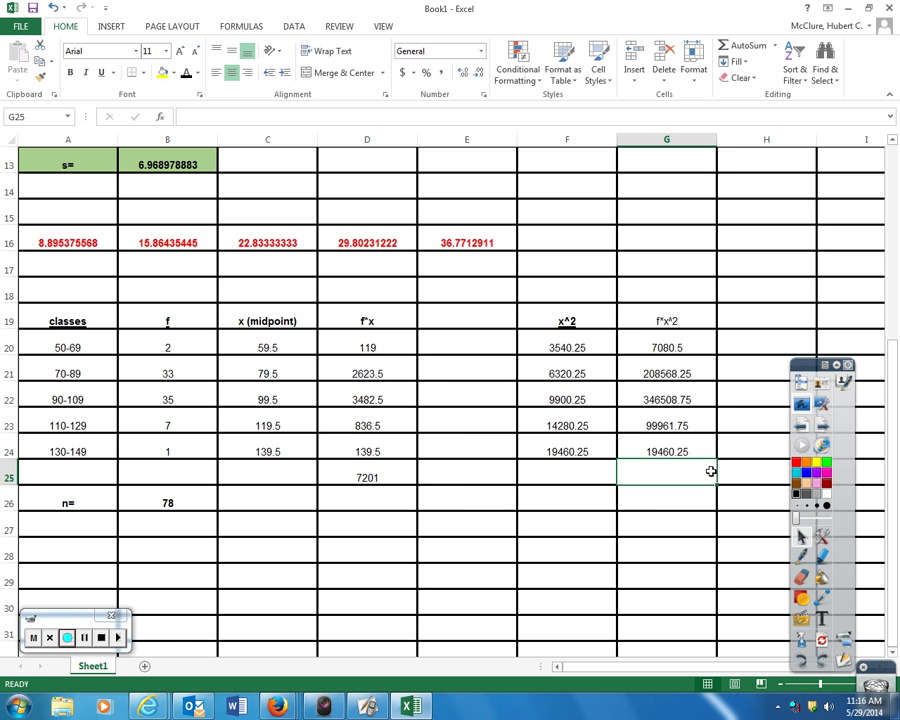
left_click(744, 45)
left_click_drag(668, 349, 679, 452)
key("Return")
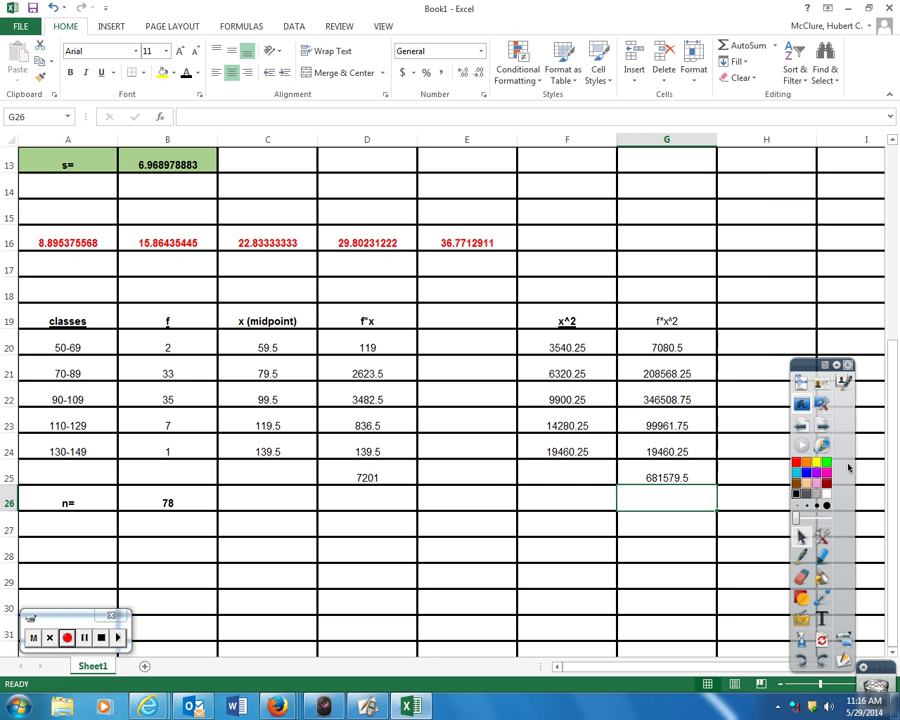
Make the column totals in D25 and G25 bold.
left_click(403, 473)
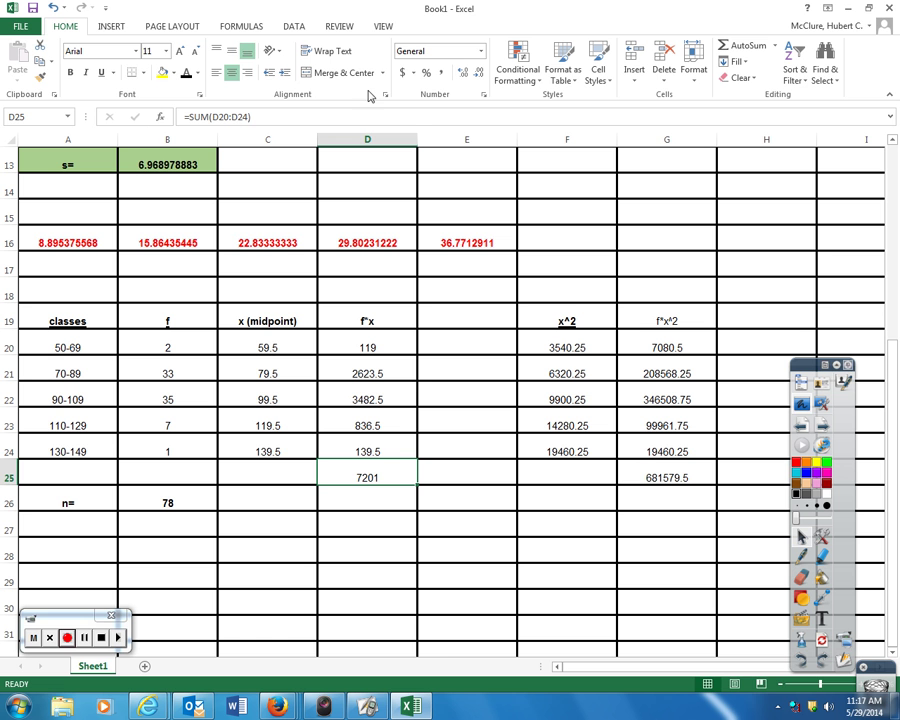
left_click(70, 73)
left_click(684, 476)
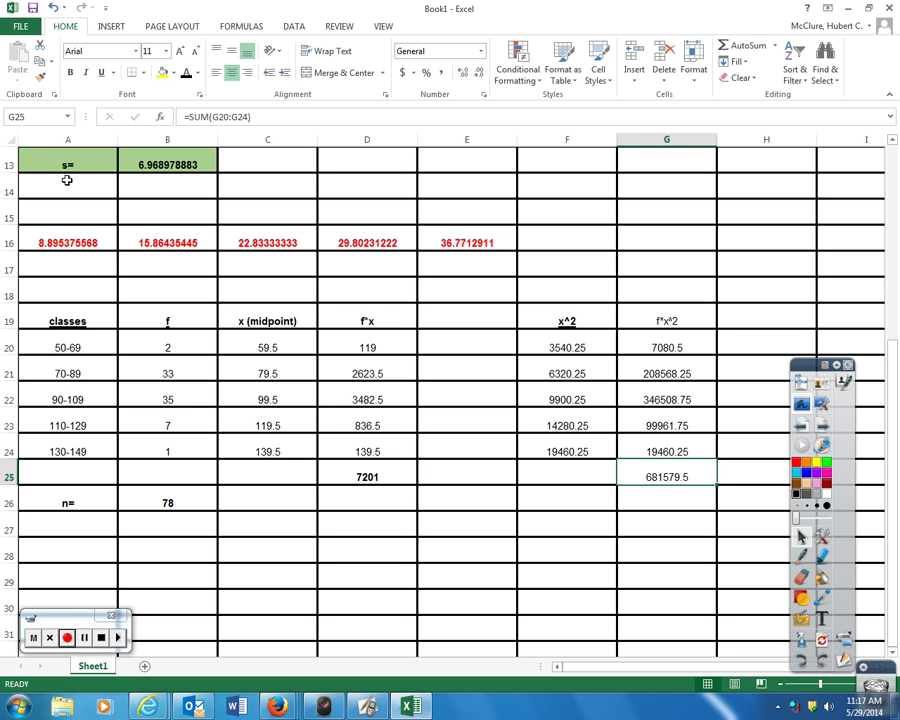
left_click(70, 73)
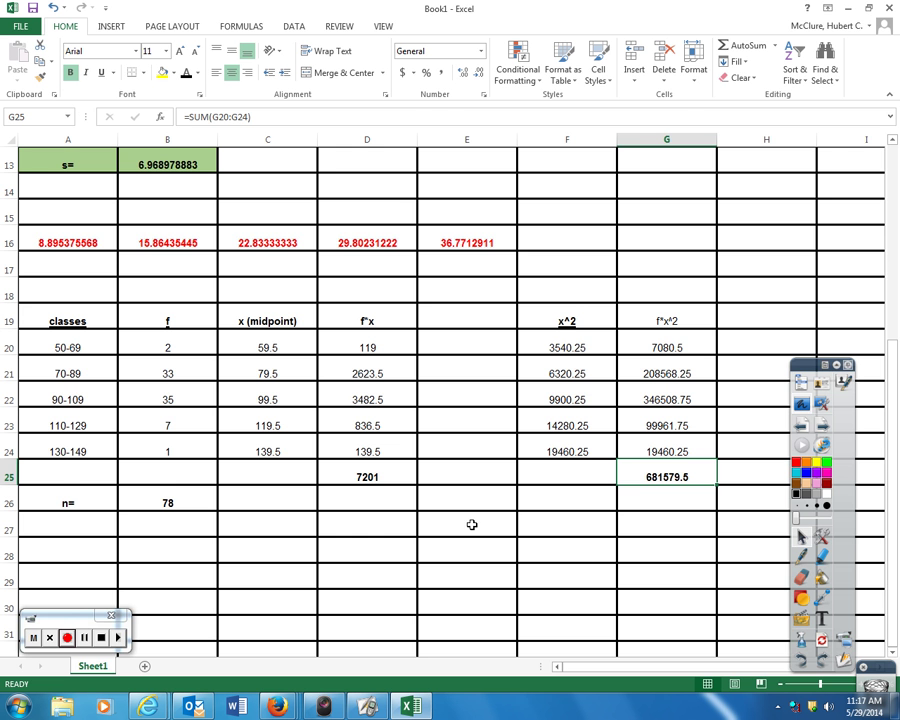
Enter the label "mean fd =" in A29, below the frequency table.
scroll(578, 553, "down", 3)
scroll(578, 555, "up", 2)
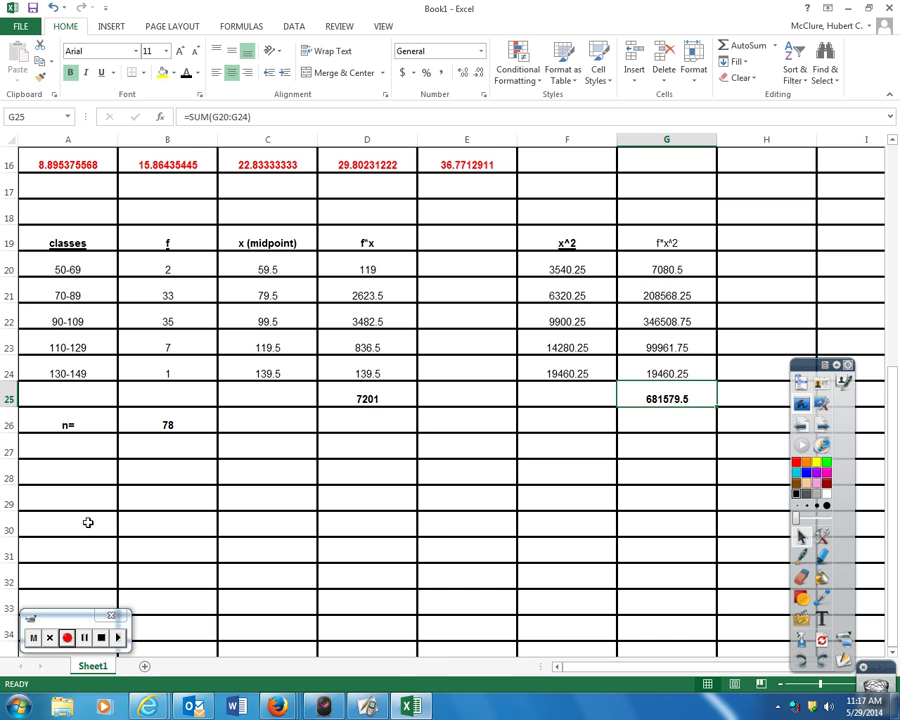
left_click(70, 496)
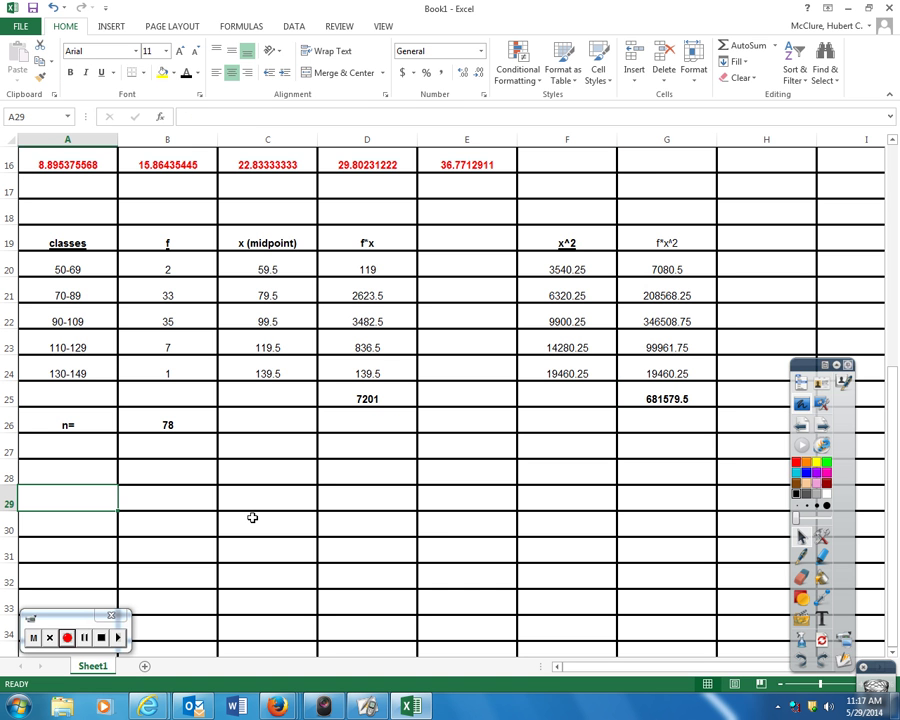
type("mean (f")
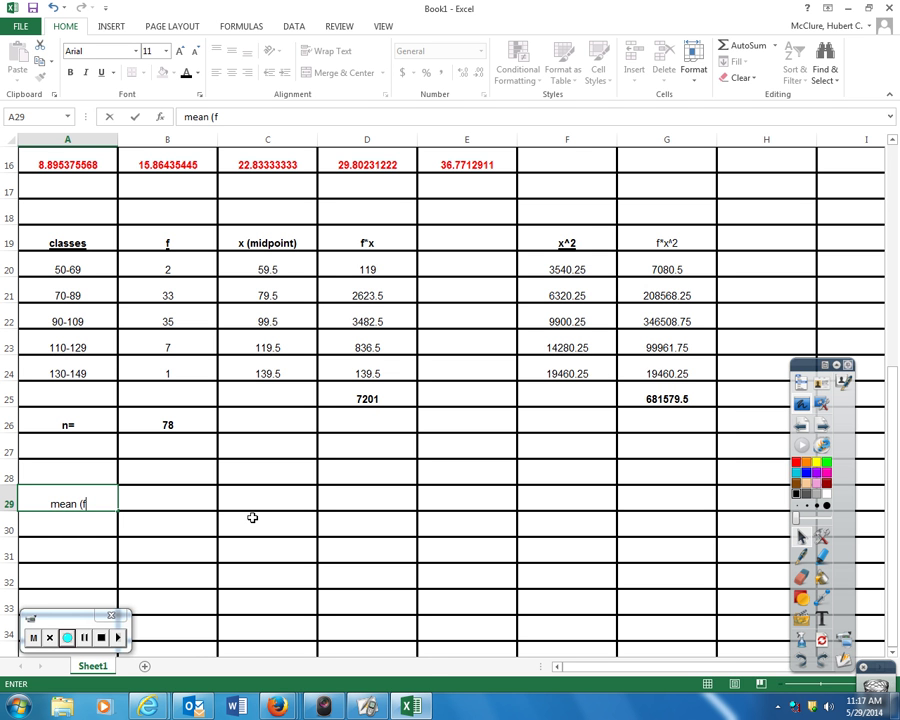
type("d)")
key("alt+space")
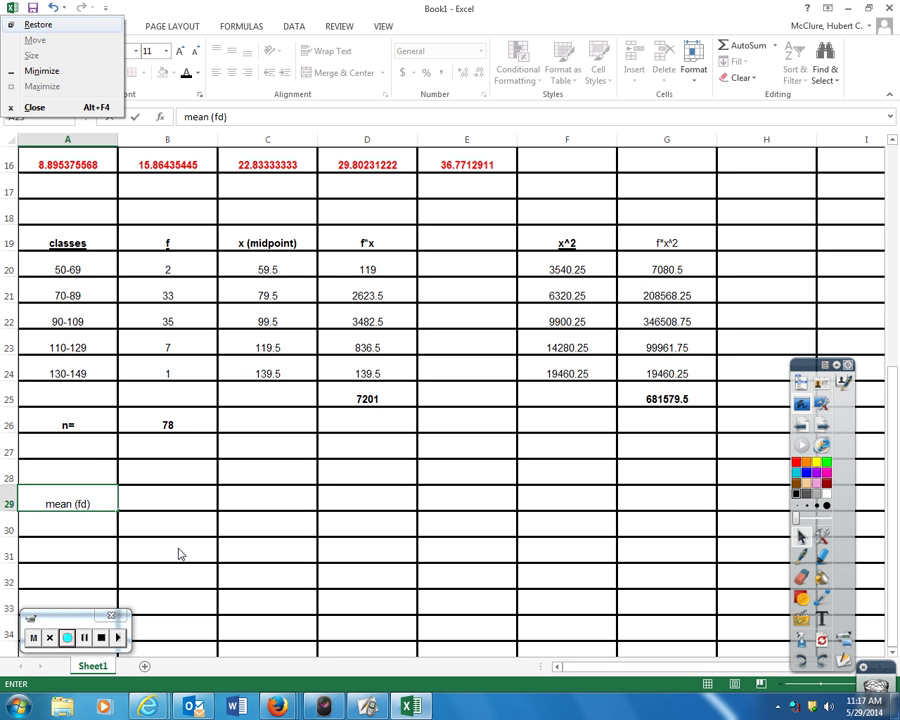
double_click(95, 502)
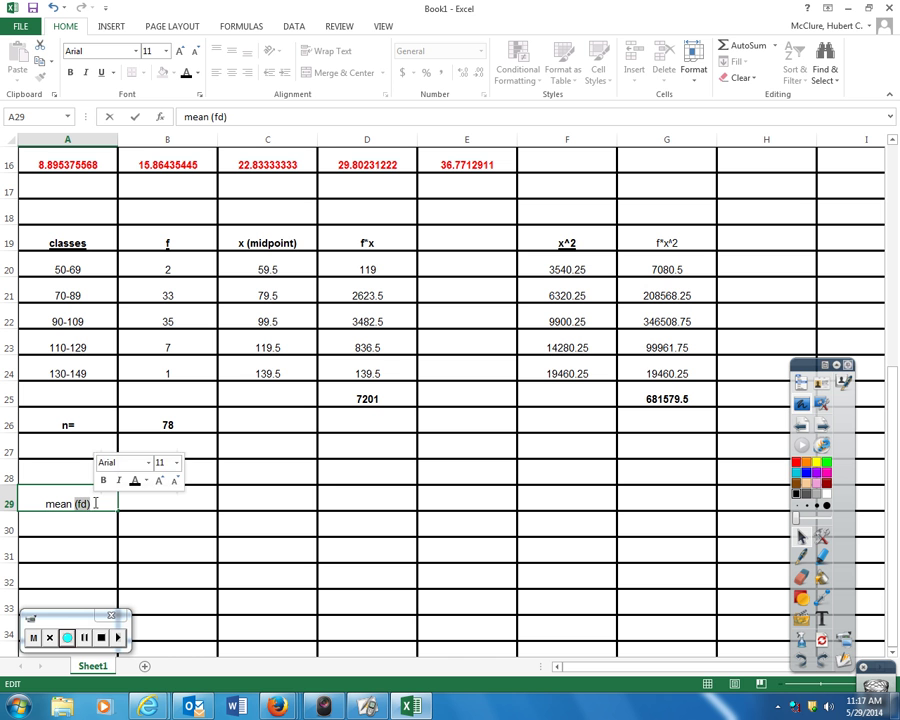
type("=")
key("BackSpace")
key("BackSpace")
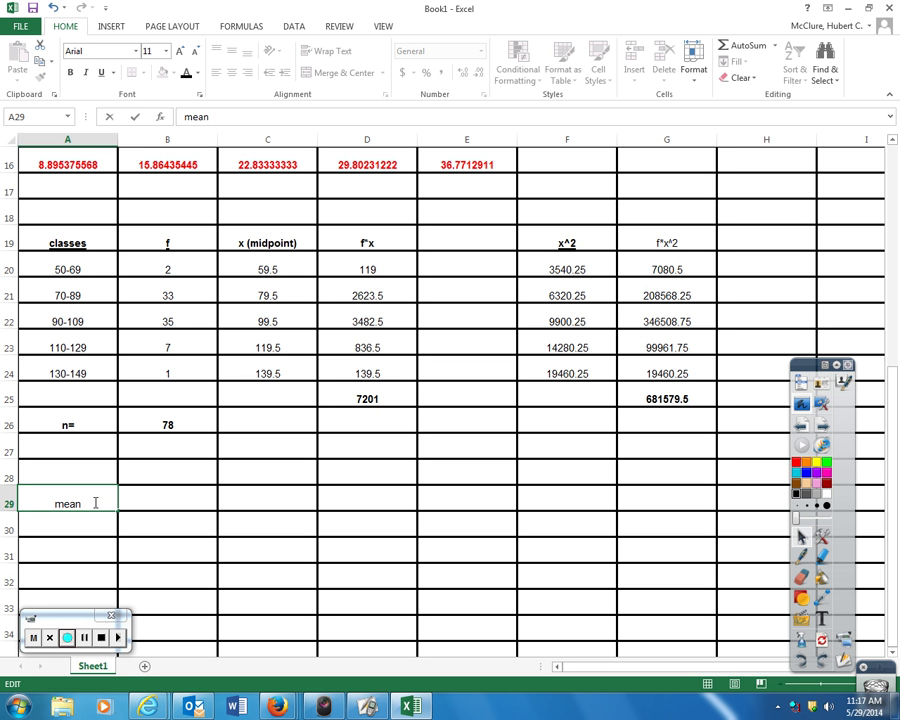
type("fd -")
key("BackSpace")
type("=")
key("Return")
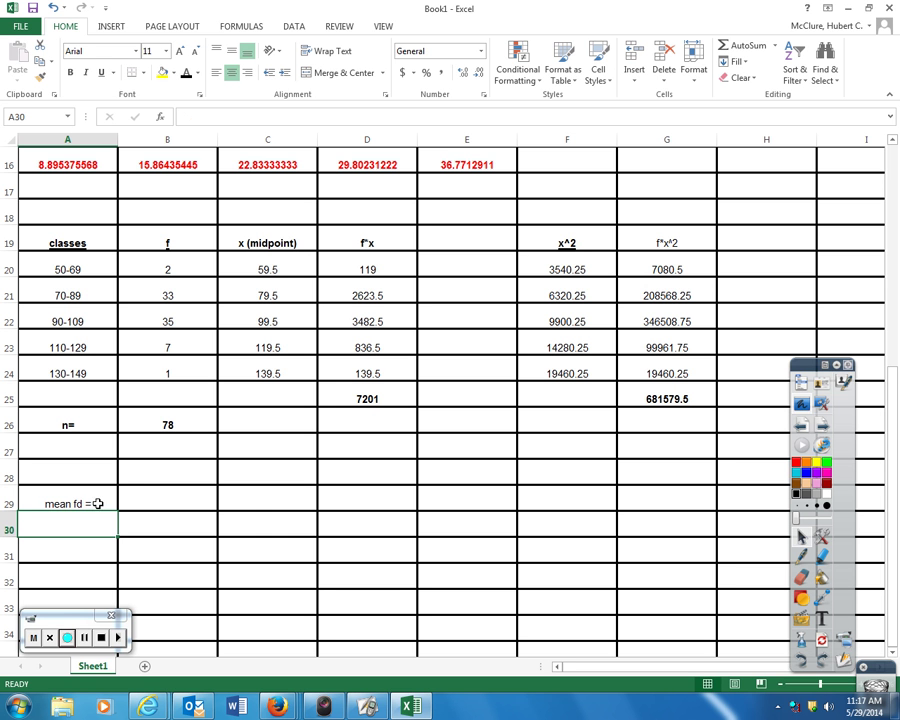
Compute the grouped-data mean in B29 by dividing the f*x total by n, using =D25/B26.
left_click(165, 502)
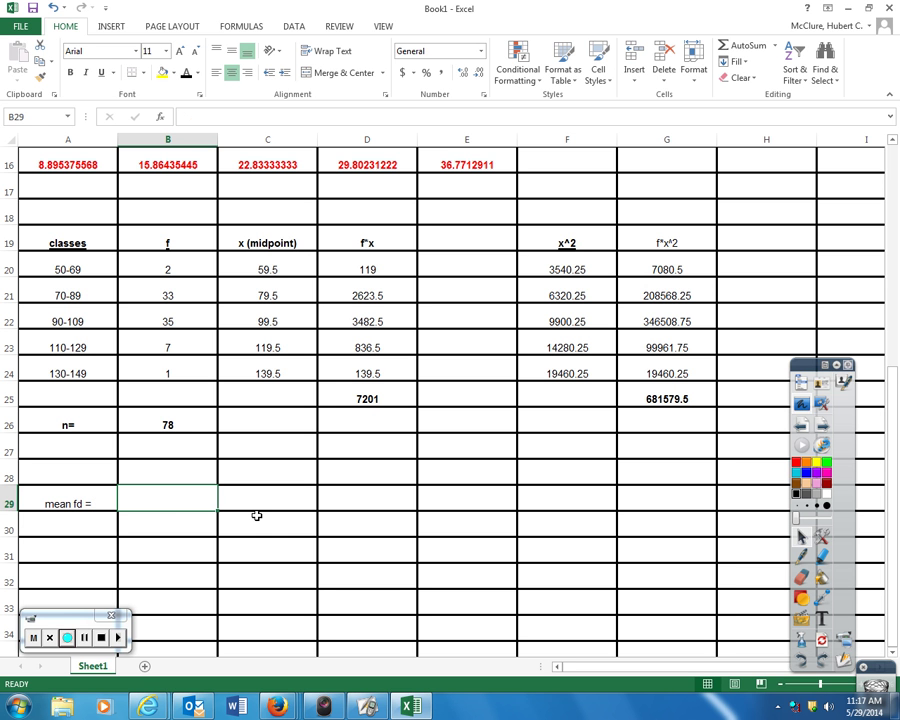
type("=")
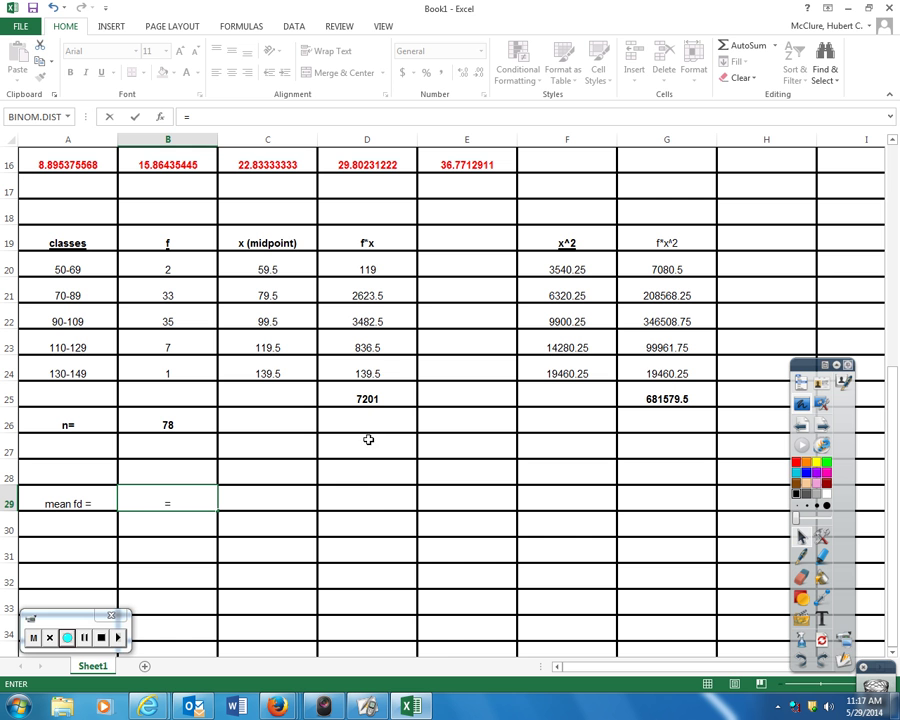
left_click(370, 399)
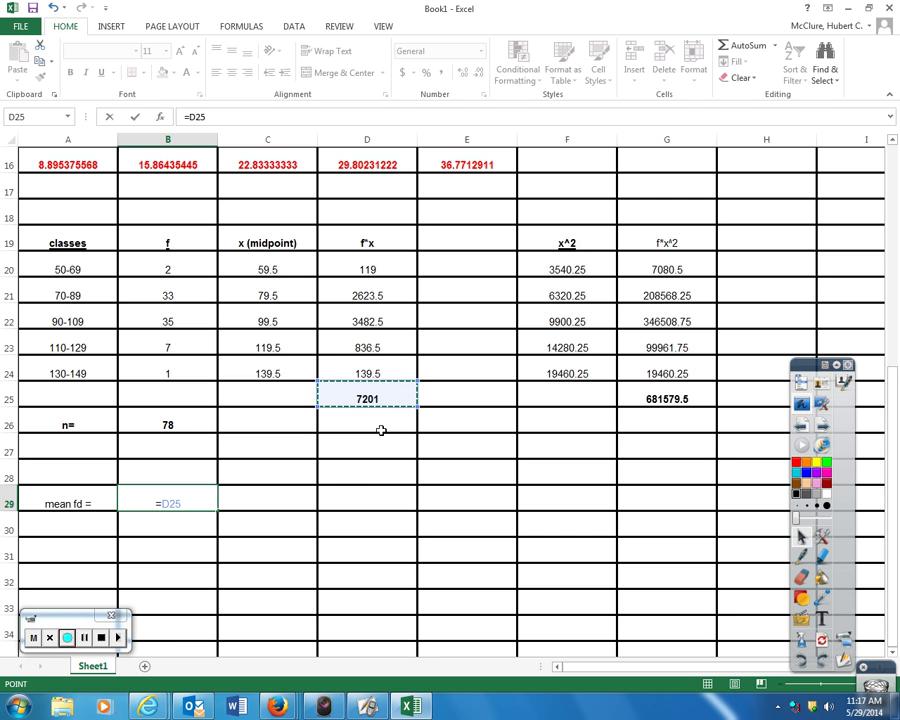
type("/")
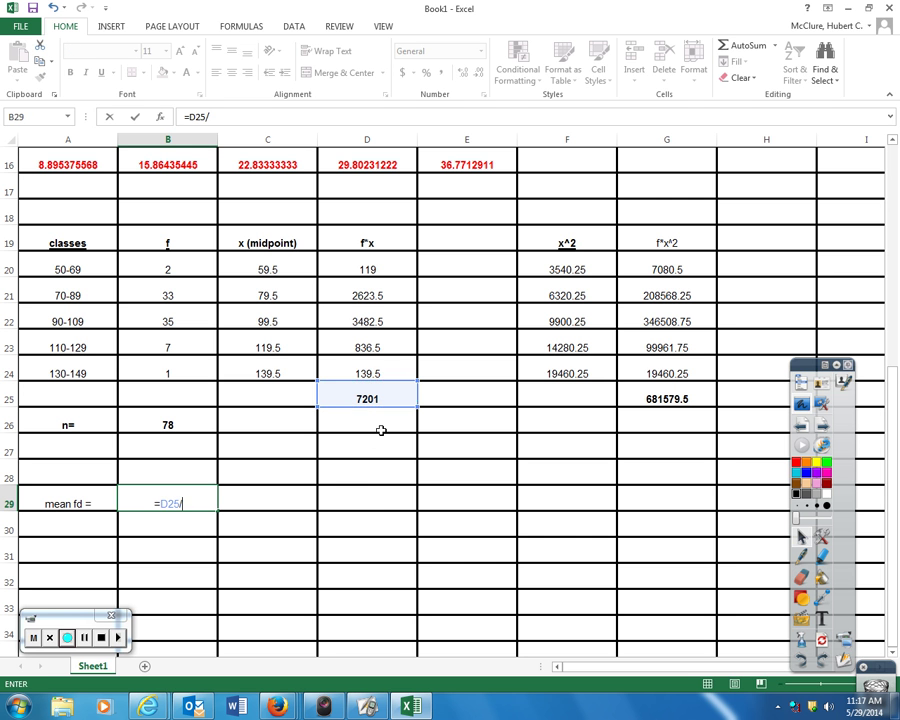
left_click(165, 425)
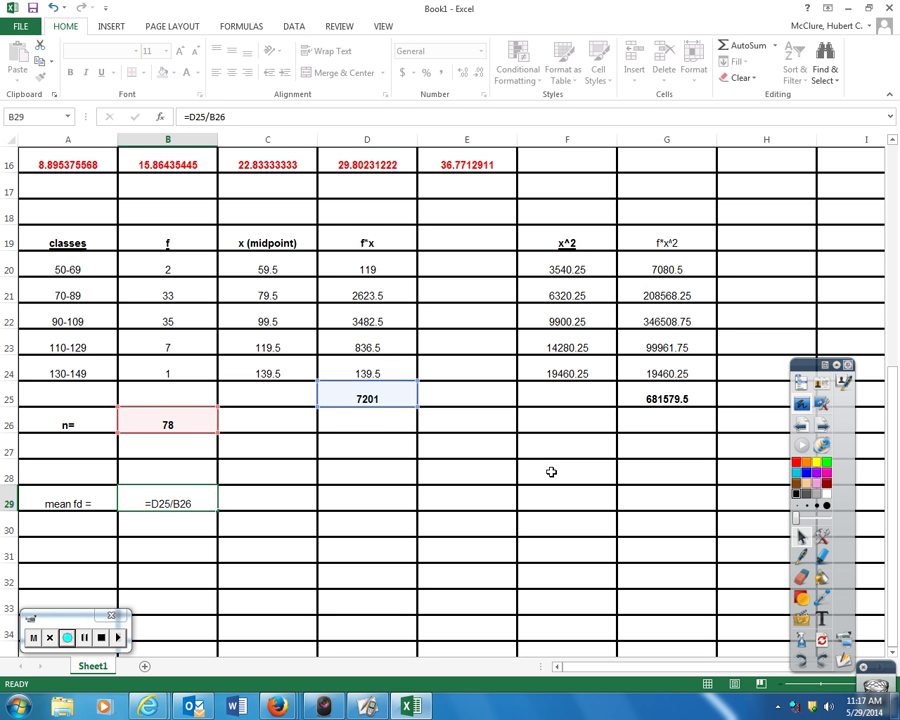
key("Return")
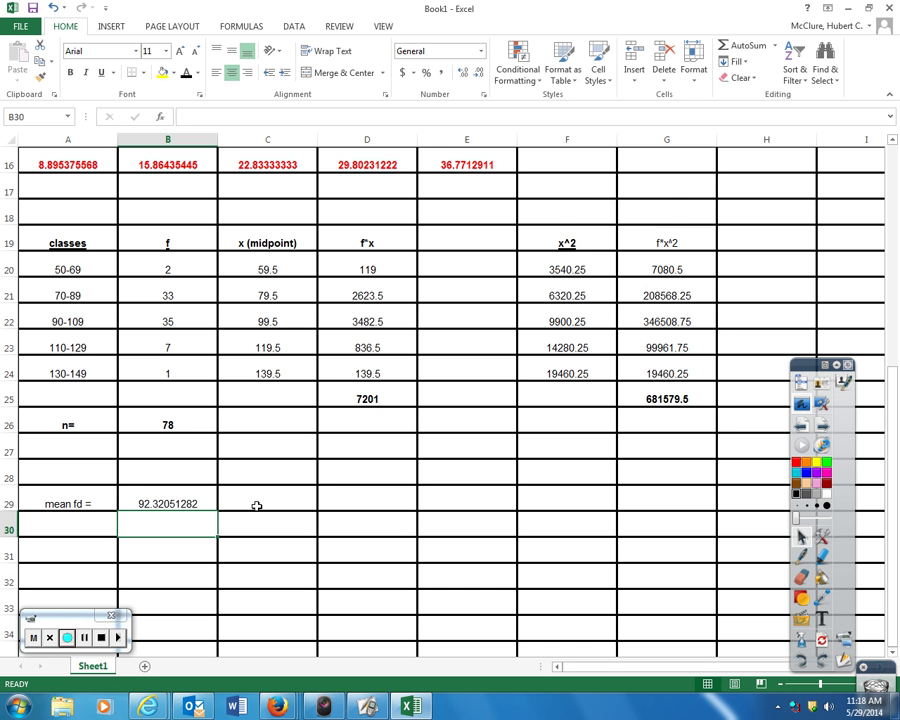
Enter the label "sd fd=" in D29 for the grouped-data standard deviation.
scroll(256, 506, "down", 2)
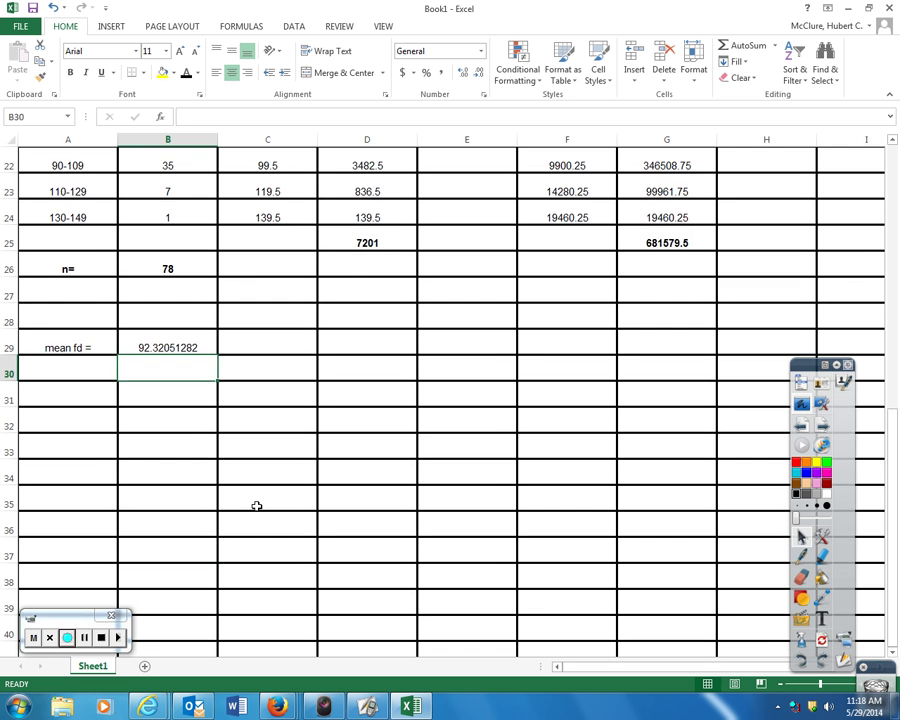
scroll(256, 506, "up", 2)
scroll(256, 506, "down", 1)
scroll(256, 506, "down", 1)
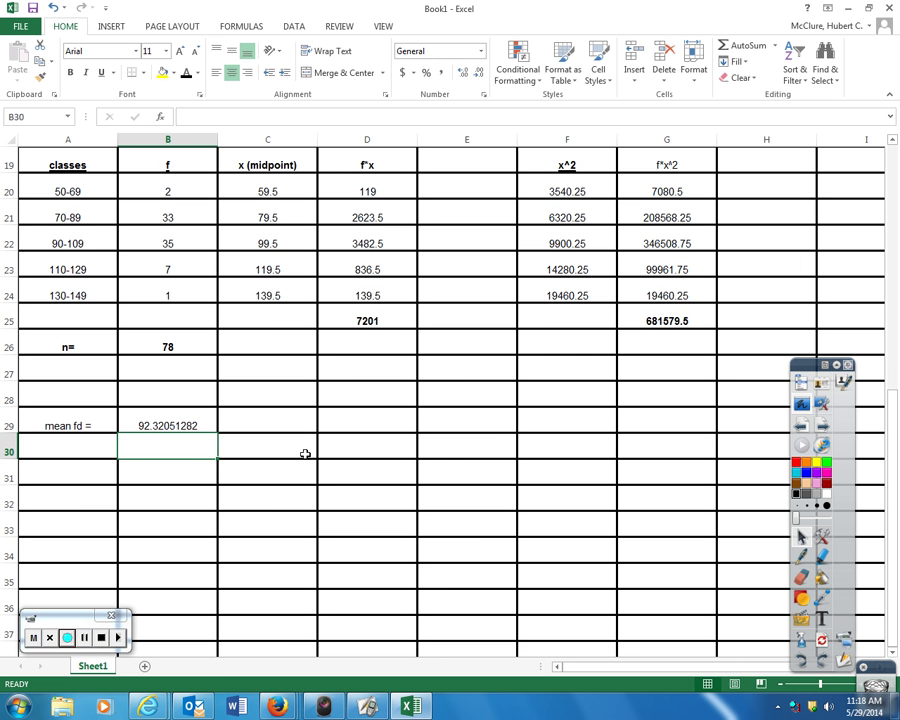
left_click(340, 424)
type("s")
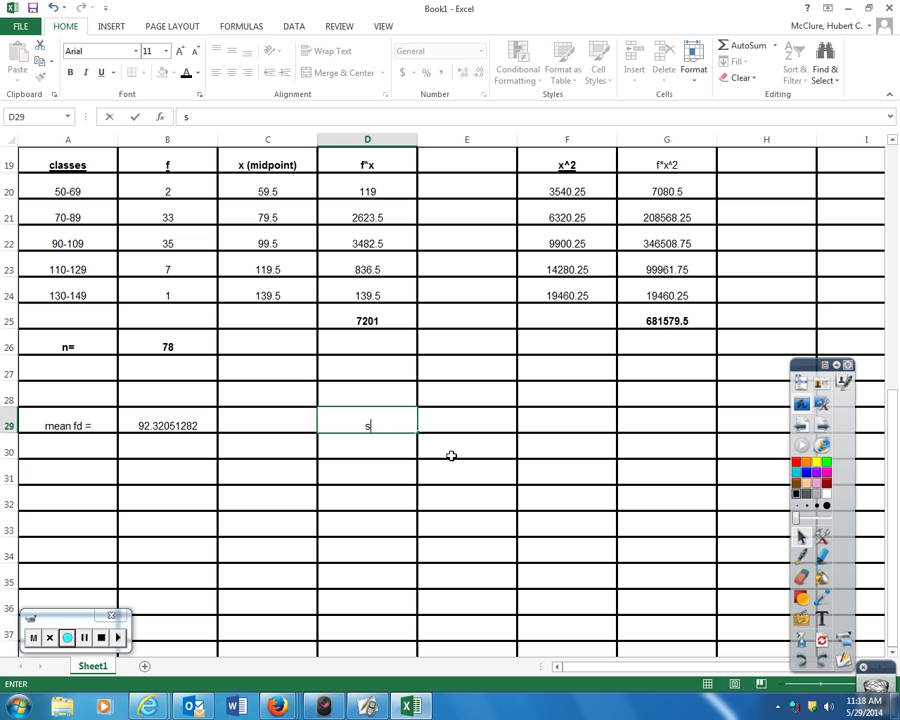
type("d fd=")
key("Tab")
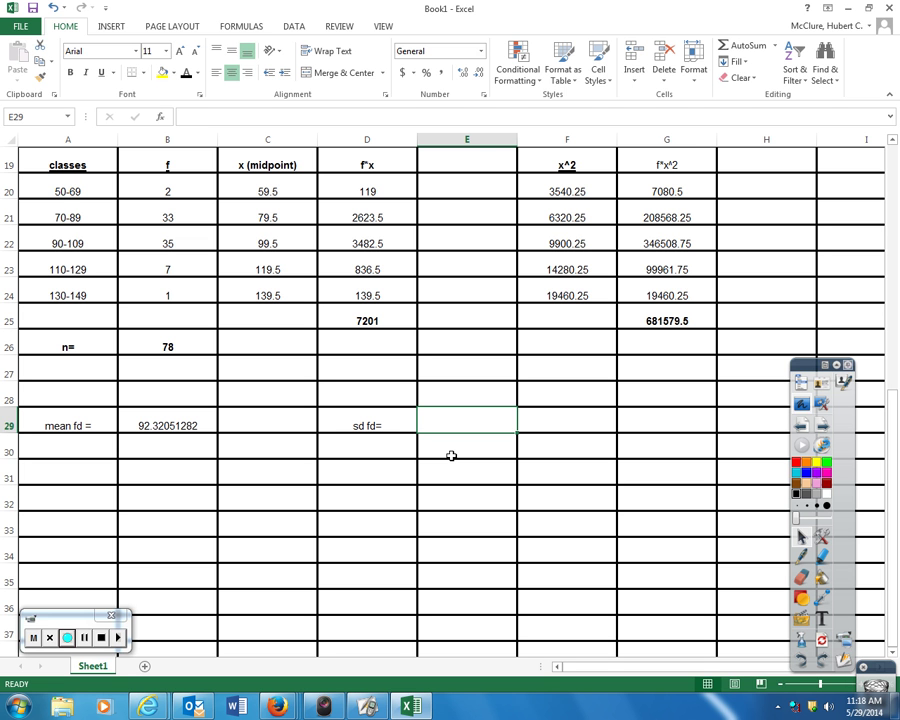
Bring the sample size n into E29 with =B26 as the first standard deviation term.
type("=")
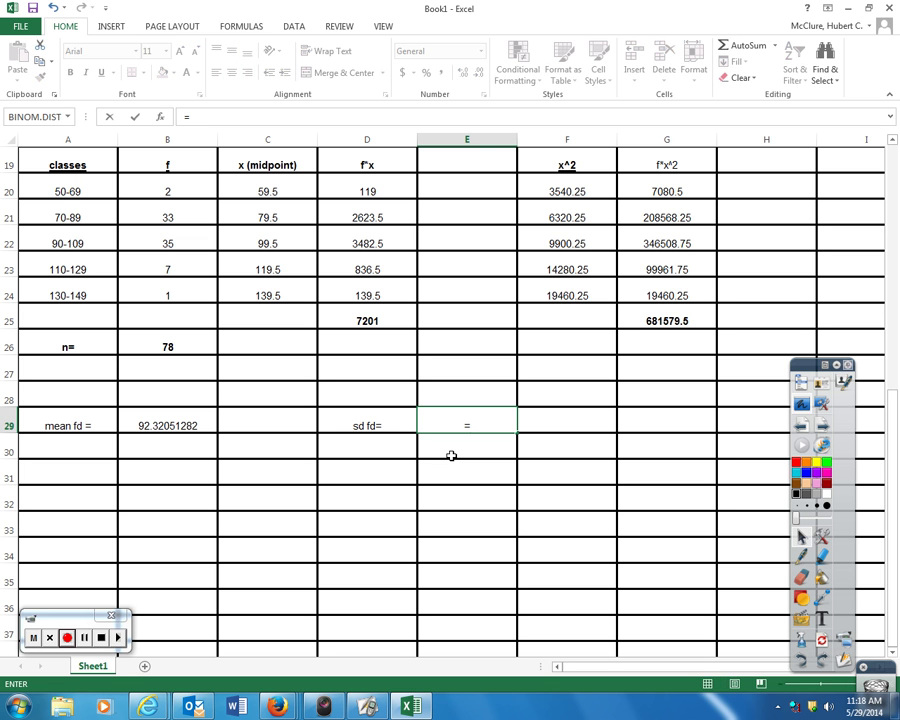
left_click(167, 345)
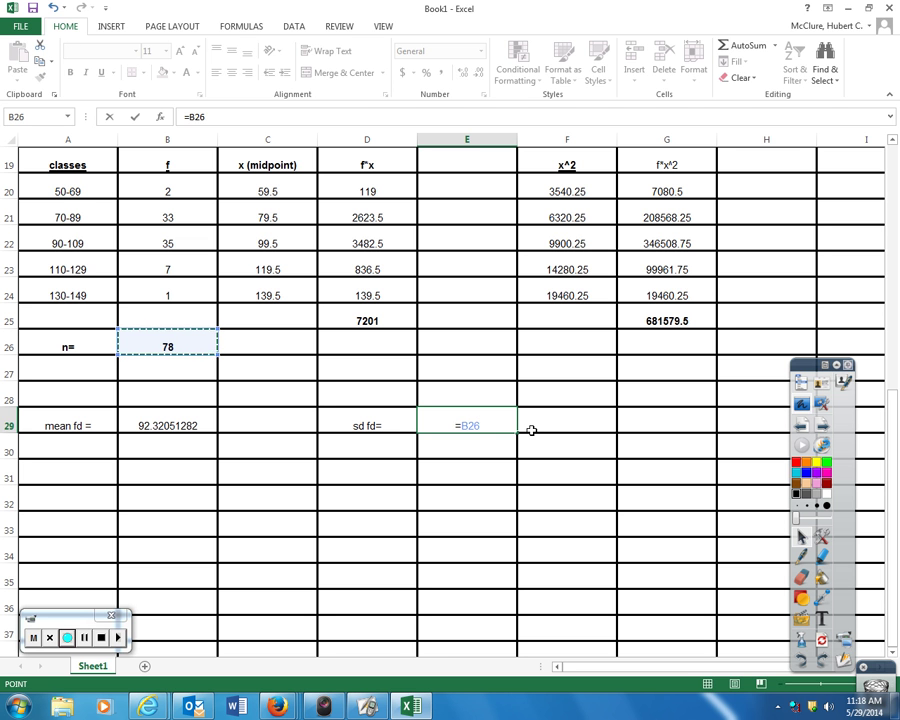
key("Return")
key("Up")
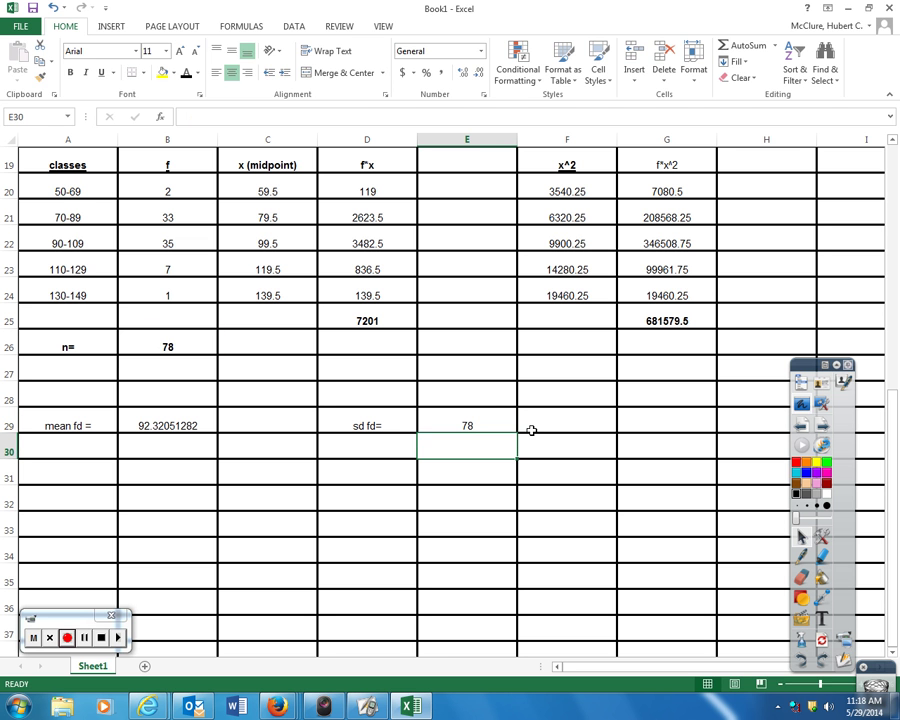
Bring the f*x^2 total into F29 with =G25 and make E29:F29 bold.
left_click(531, 430)
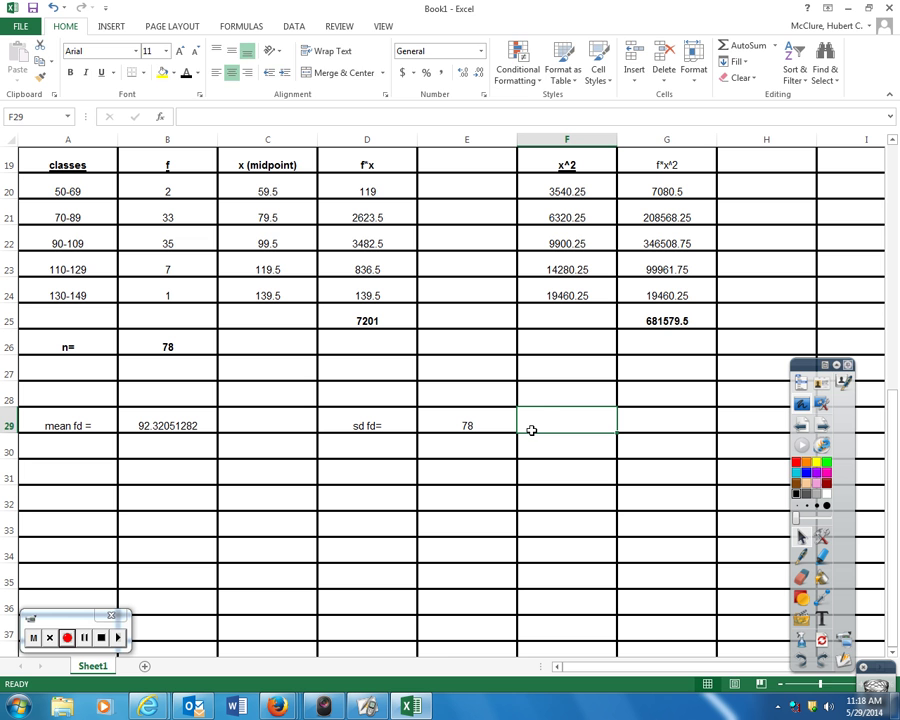
type("=")
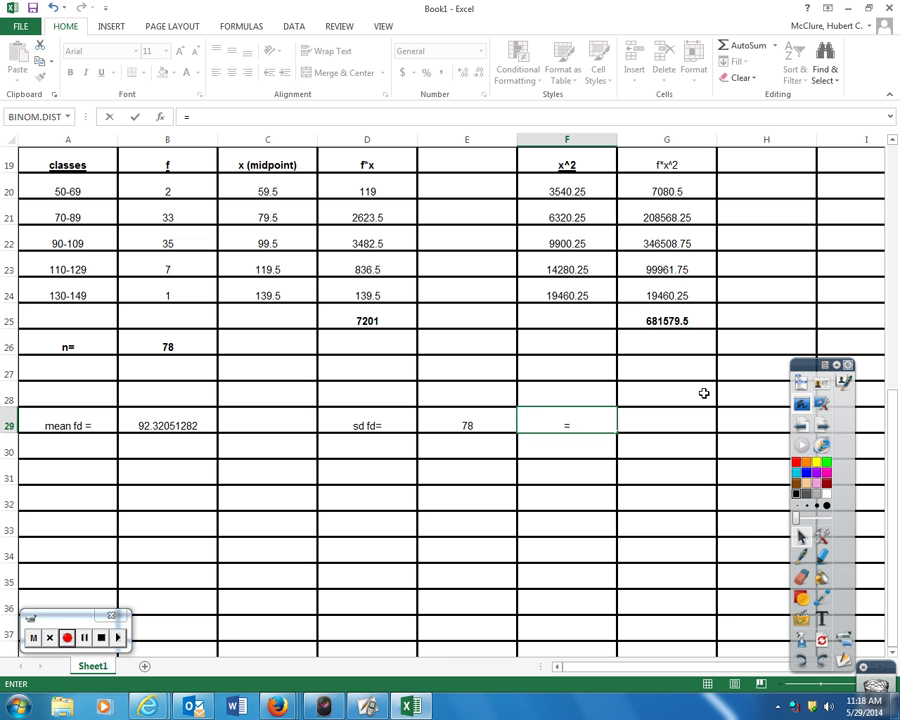
left_click(668, 321)
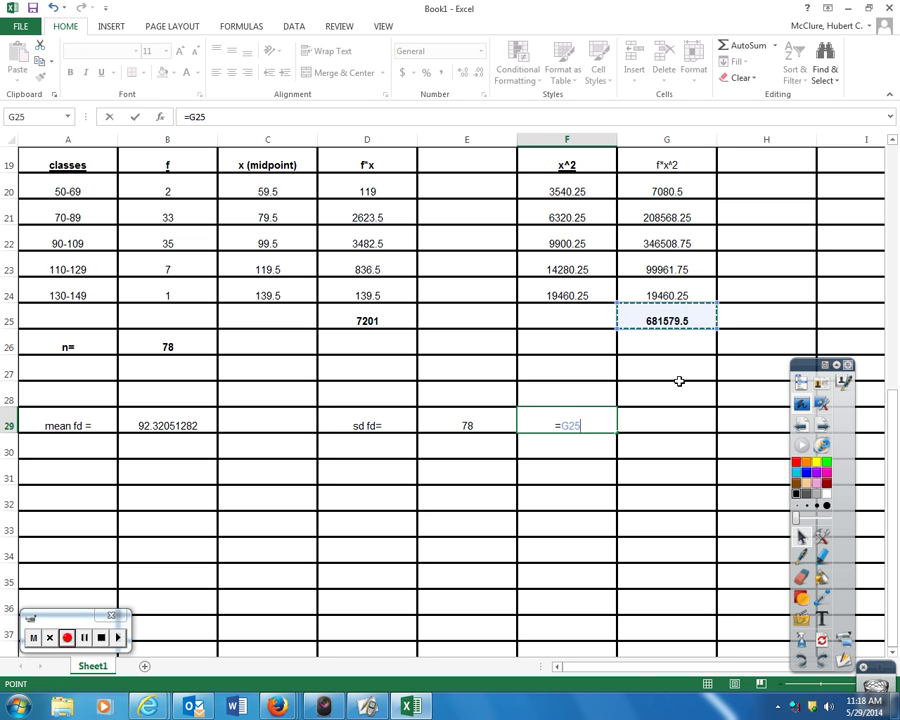
key("Return")
left_click_drag(496, 421, 545, 424)
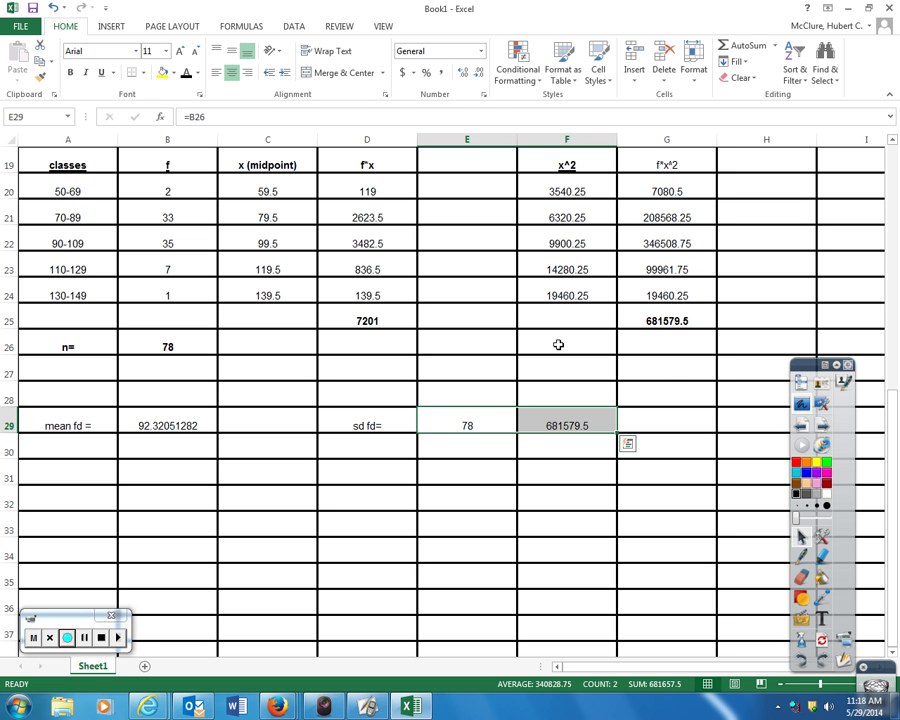
left_click(71, 73)
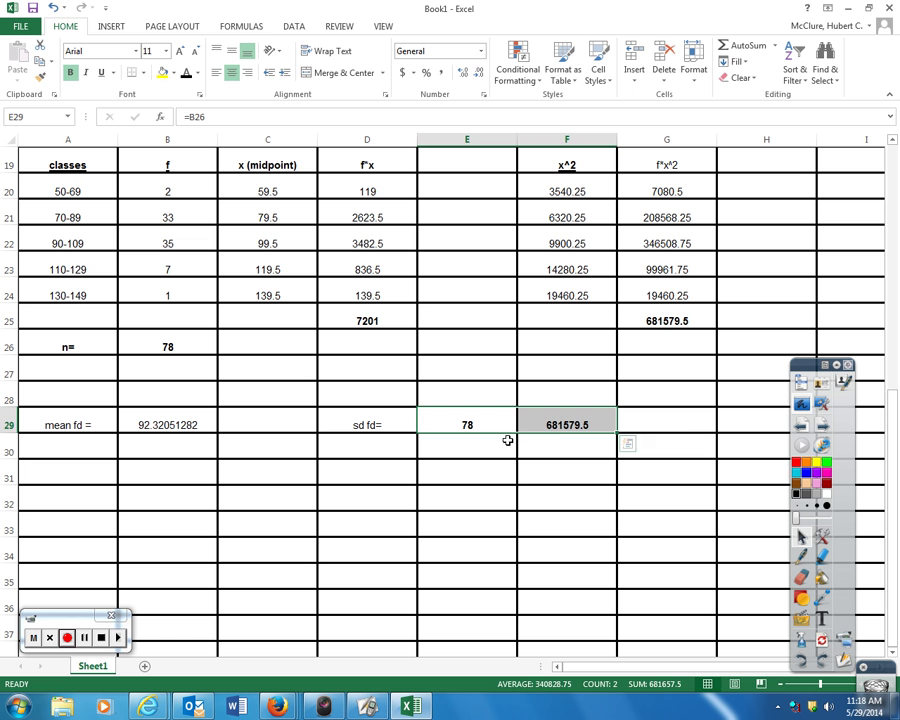
Enter the word "subtract" in G29 to mark the operation between the standard deviation terms.
left_click(684, 427)
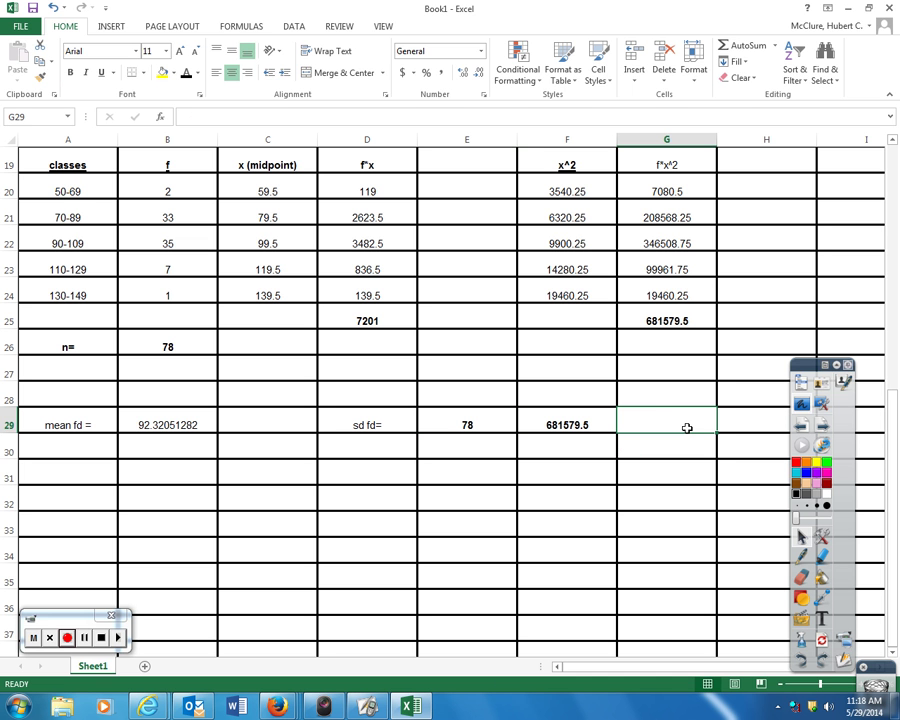
type("-")
key("BackSpace")
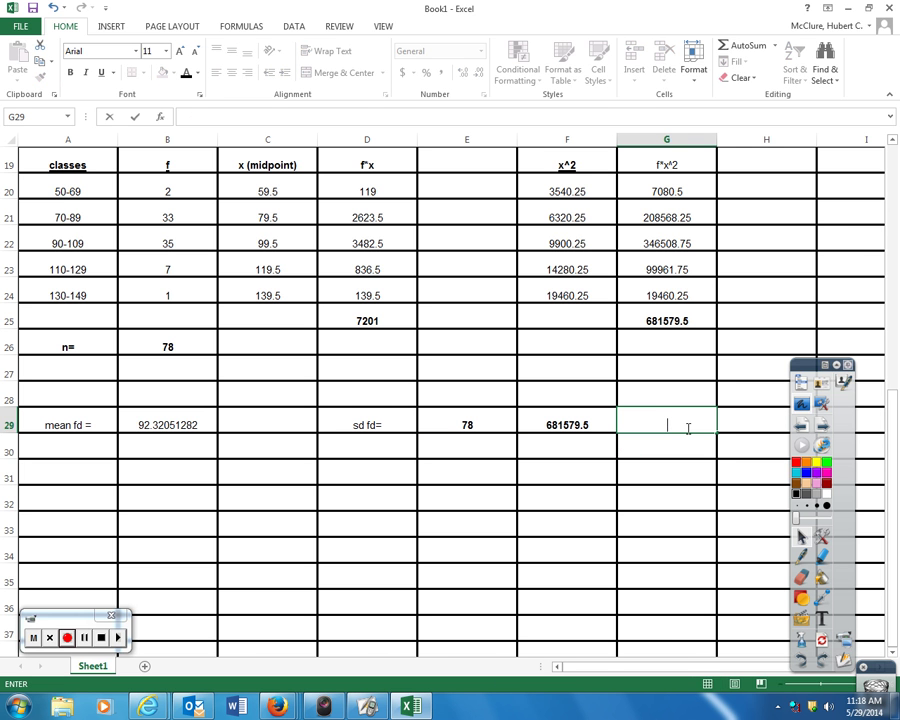
type("subtract")
key("Tab")
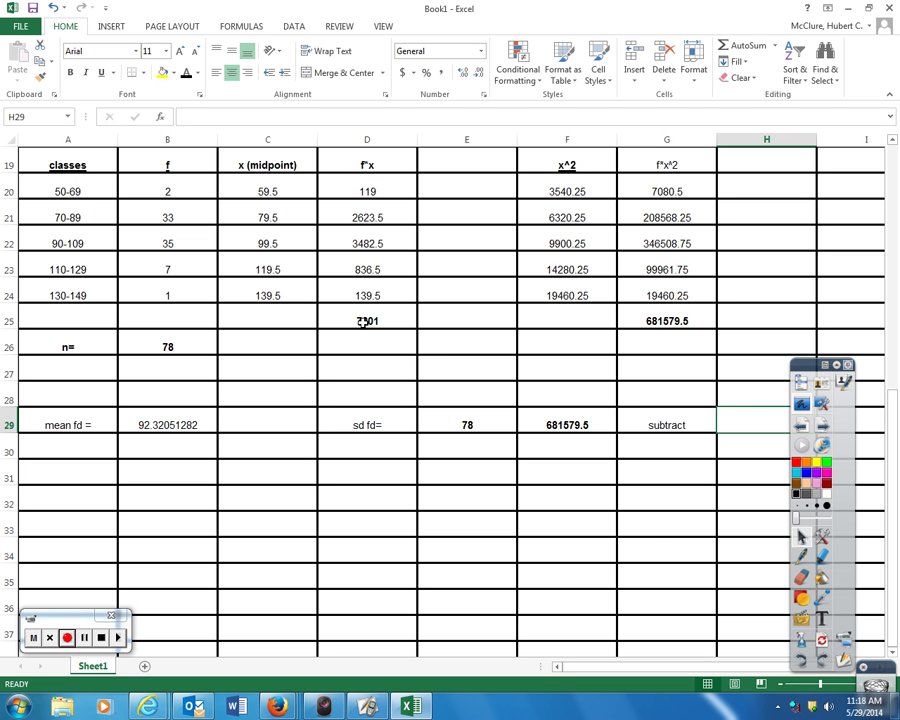
Square the f*x total in H29 with =D25^2.
type("=")
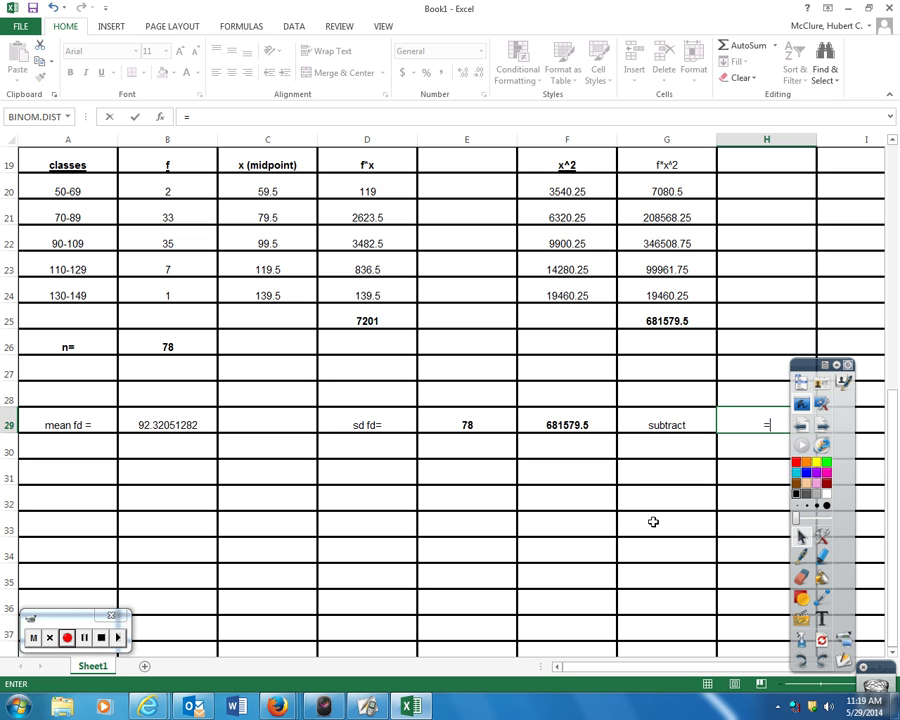
left_click(352, 321)
type("^")
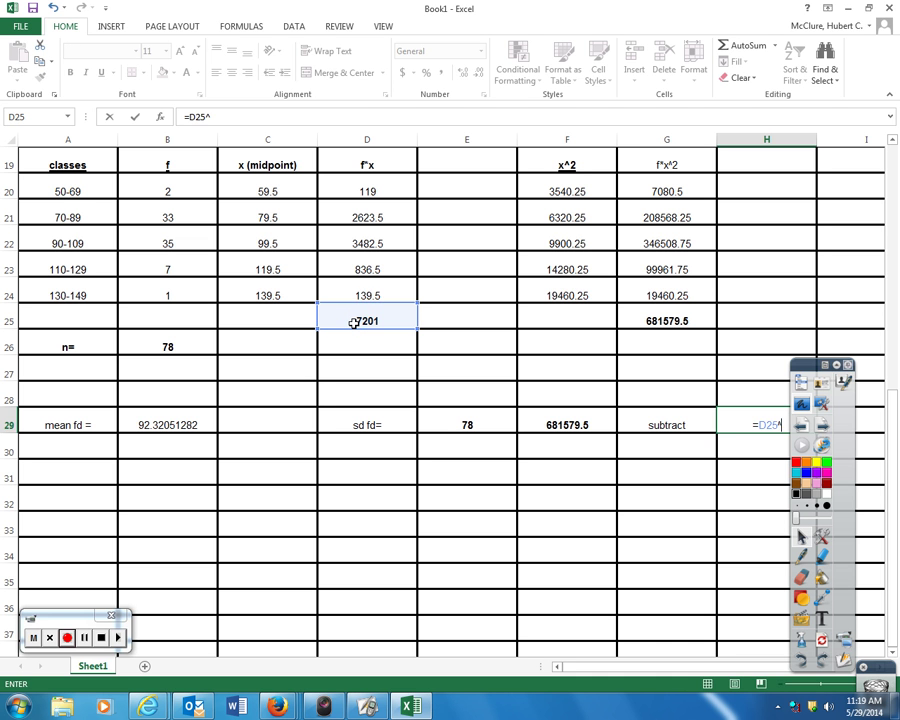
type("2")
key("Return")
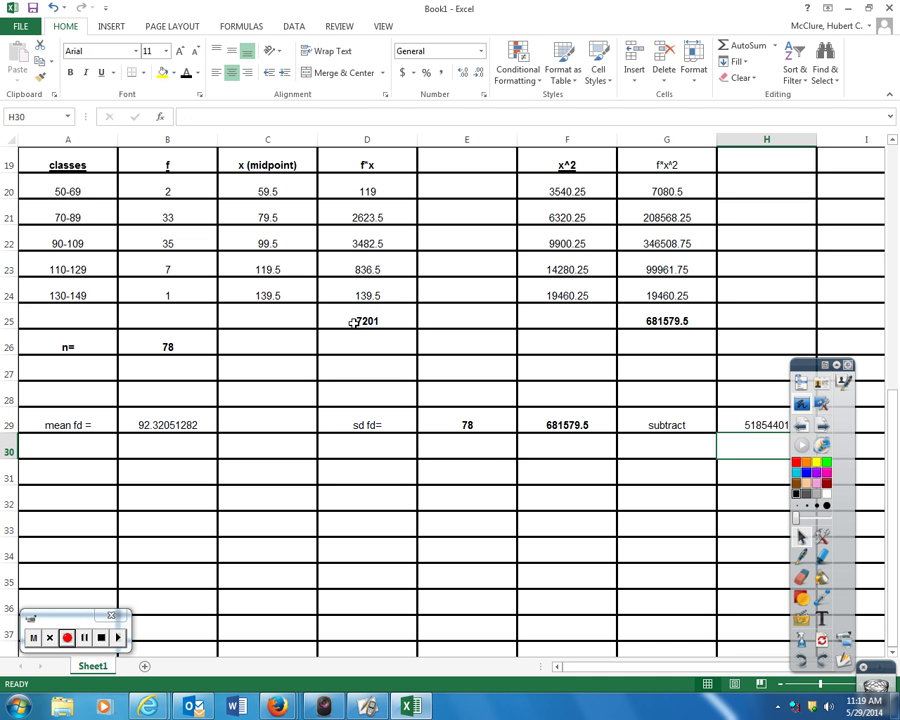
Bring the sample size n into F31 with =B26 for the standard deviation's denominator.
left_click(568, 468)
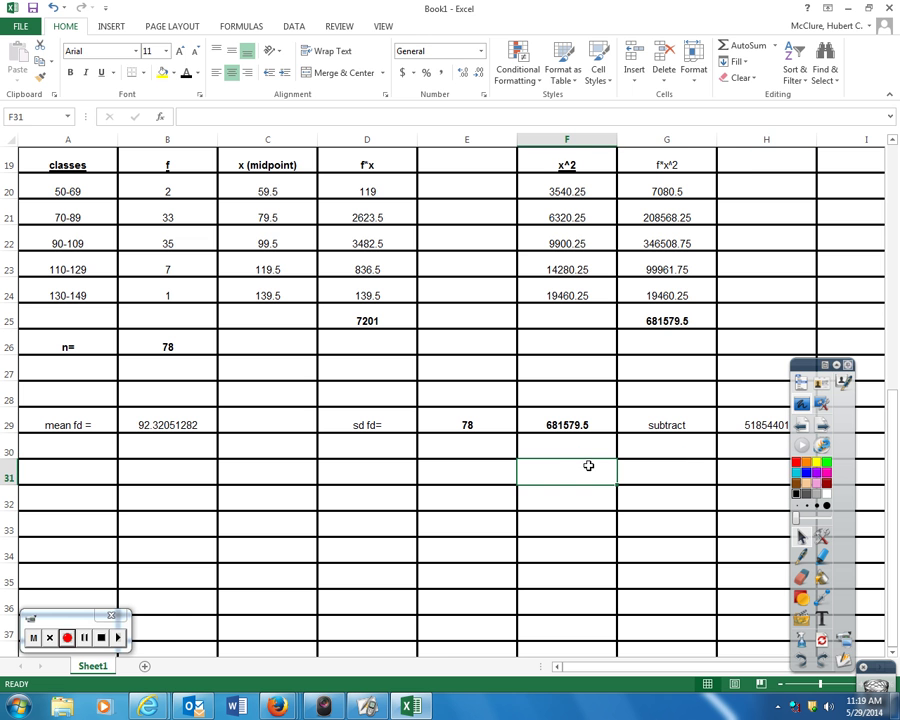
type("=")
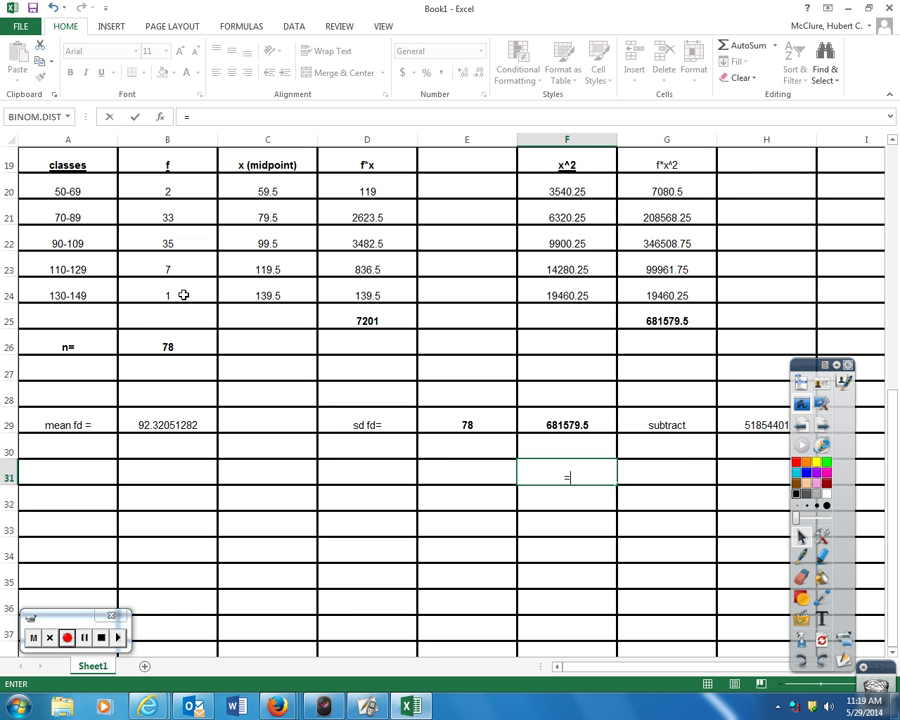
left_click(168, 346)
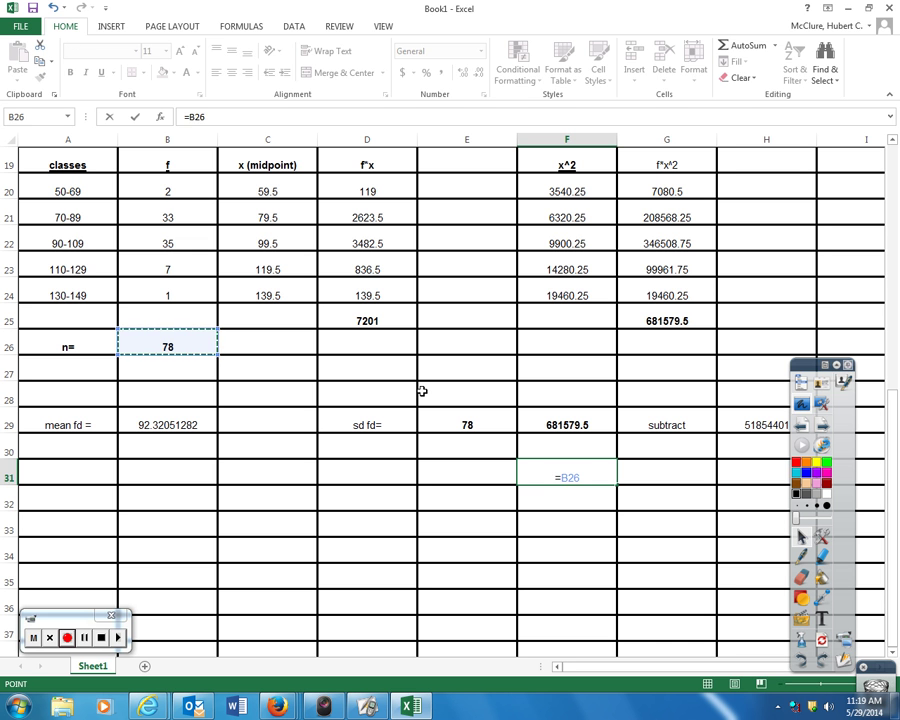
key("Return")
key("Up")
key("Right")
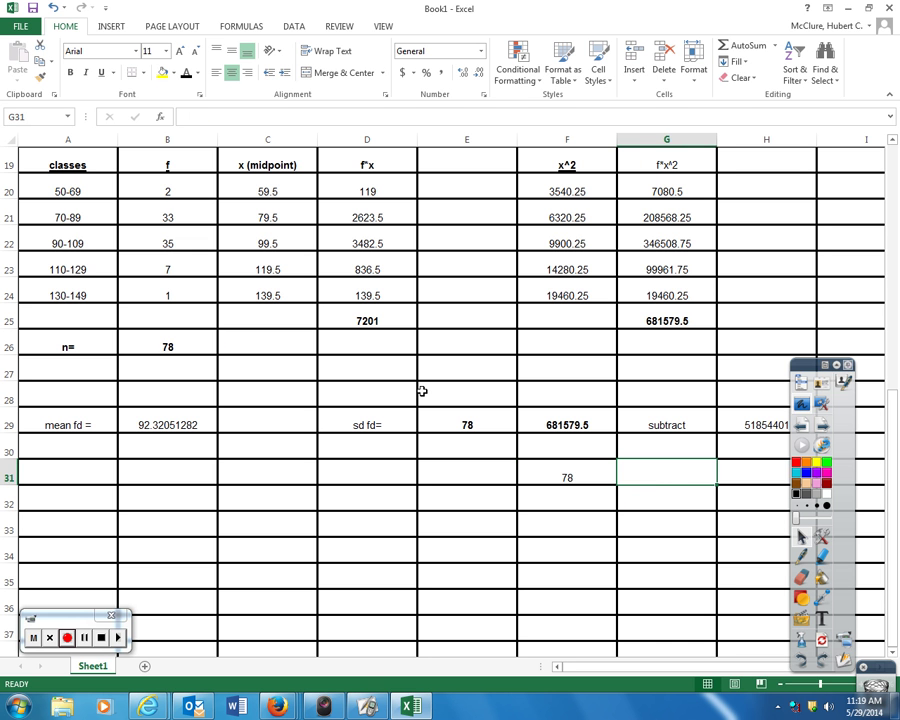
Compute n minus 1 in G31 with =B26-1 and move the floating drawing palette clear of column H.
type("=")
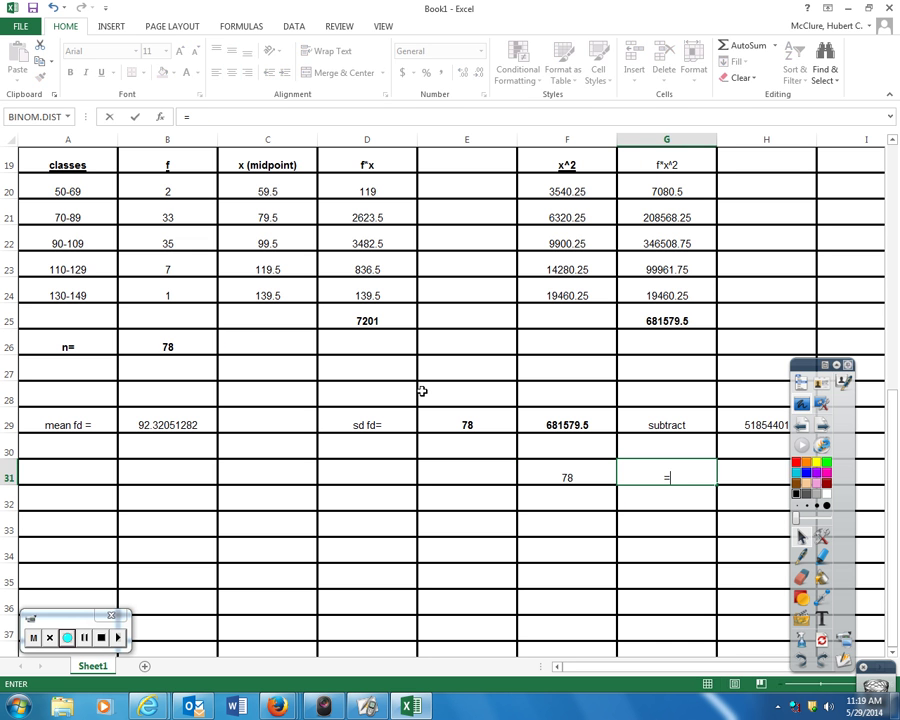
left_click(174, 346)
type("-1")
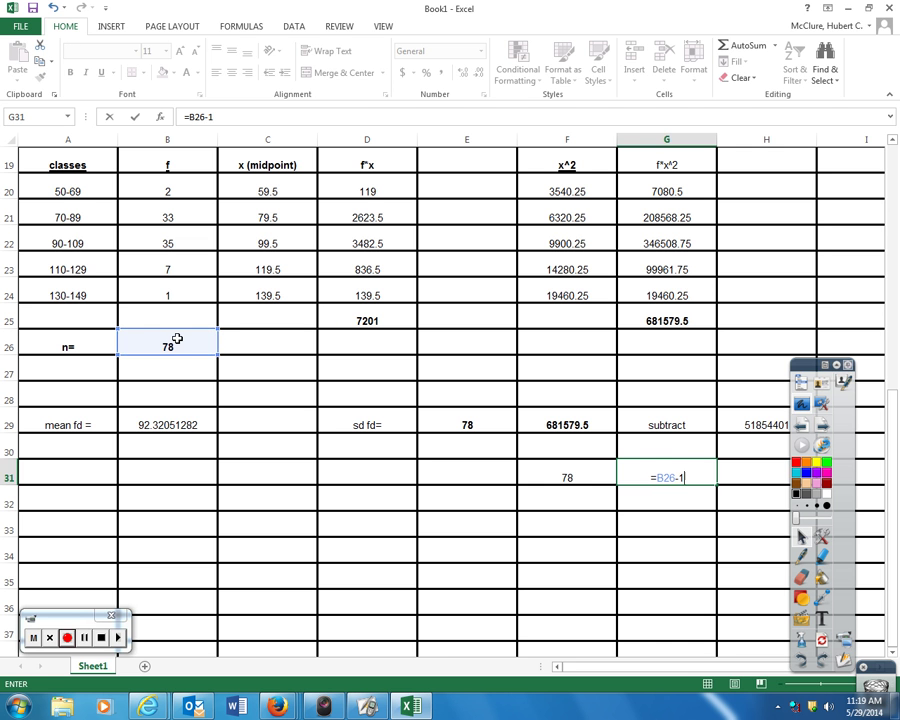
key("Return")
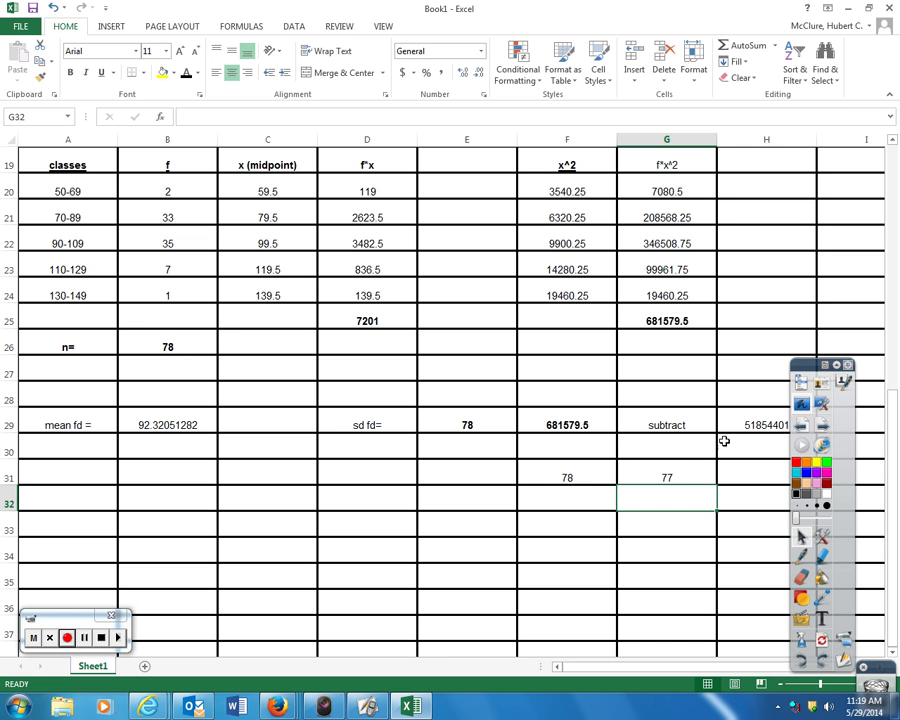
mouse_move(810, 370)
left_mouse_down()
mouse_move(852, 368)
mouse_move(838, 378)
left_mouse_up()
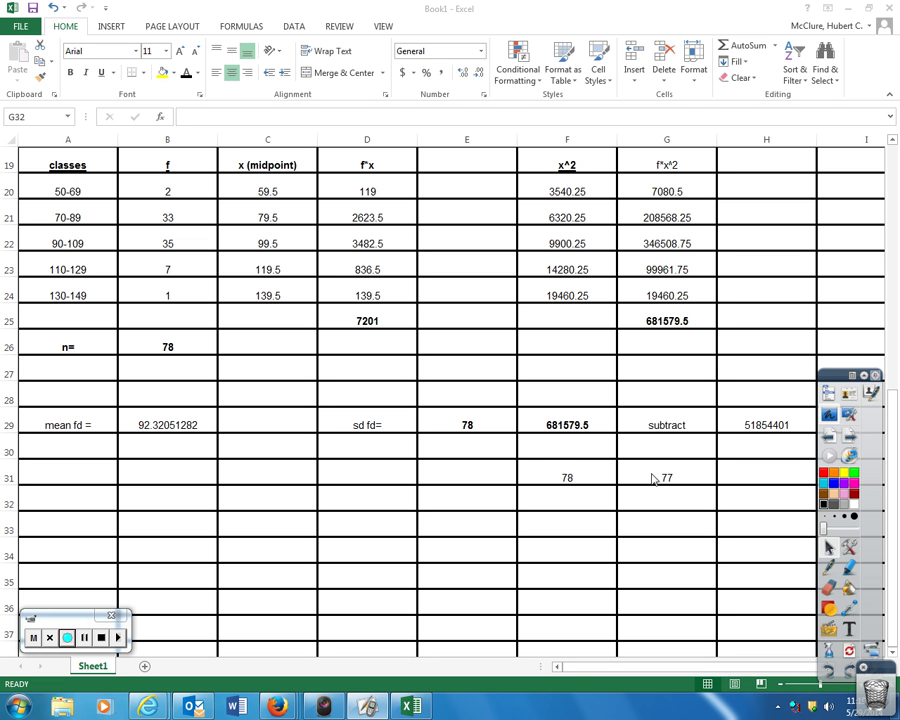
Label D33 "sd fd=" to start a second row of the standard deviation calculation.
left_click(366, 525)
key("BackSpace")
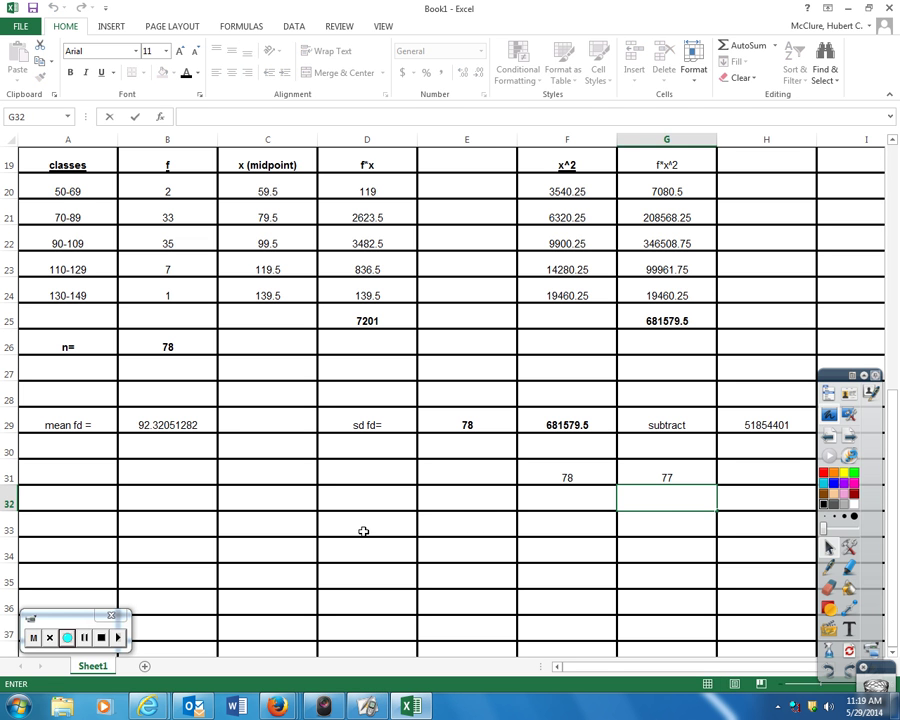
left_click(363, 531)
type("s")
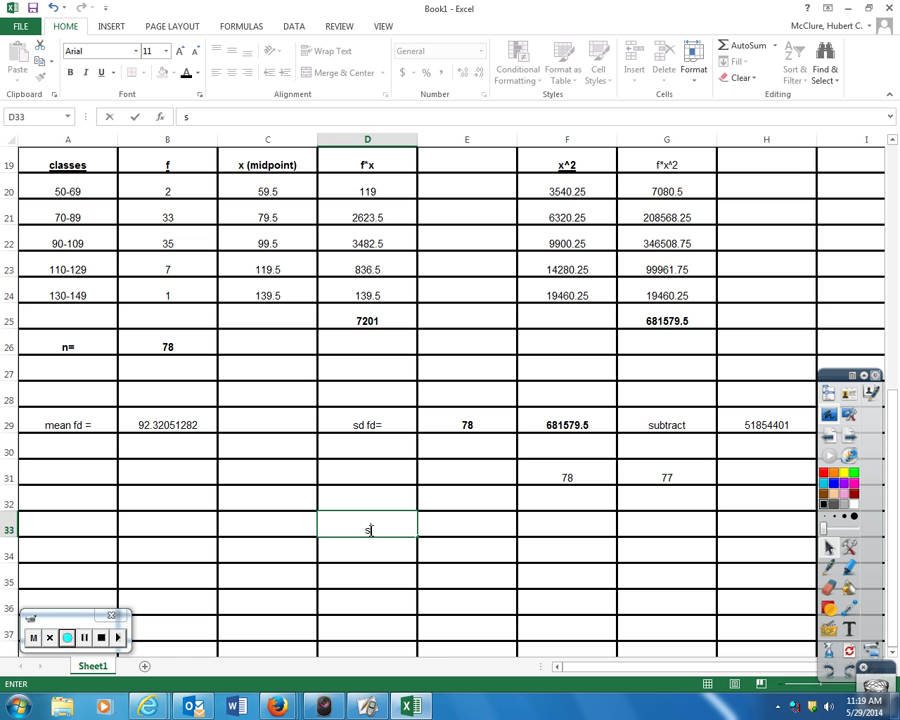
type("d fd=")
key("Tab")
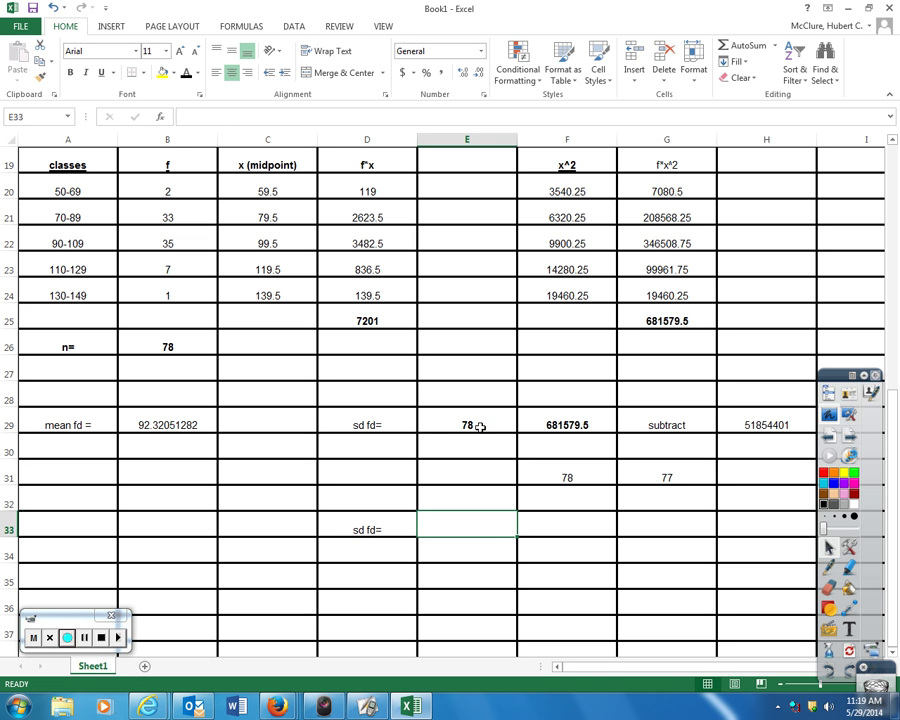
Fill E29:F29 and the cell E33 with the same light blue.
left_click(513, 424)
left_click_drag(513, 424, 547, 420)
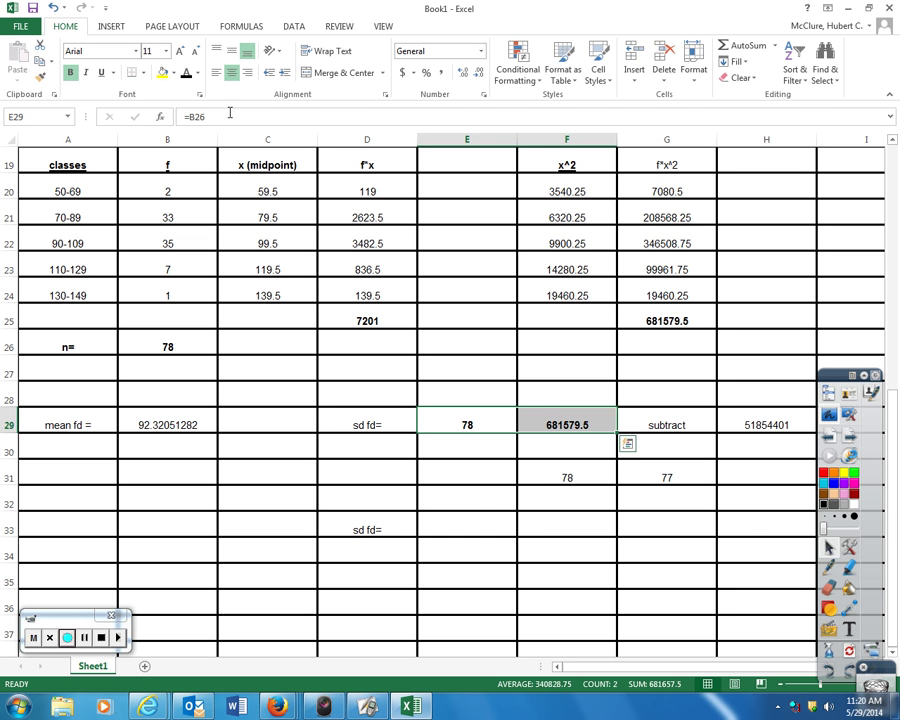
left_click(173, 73)
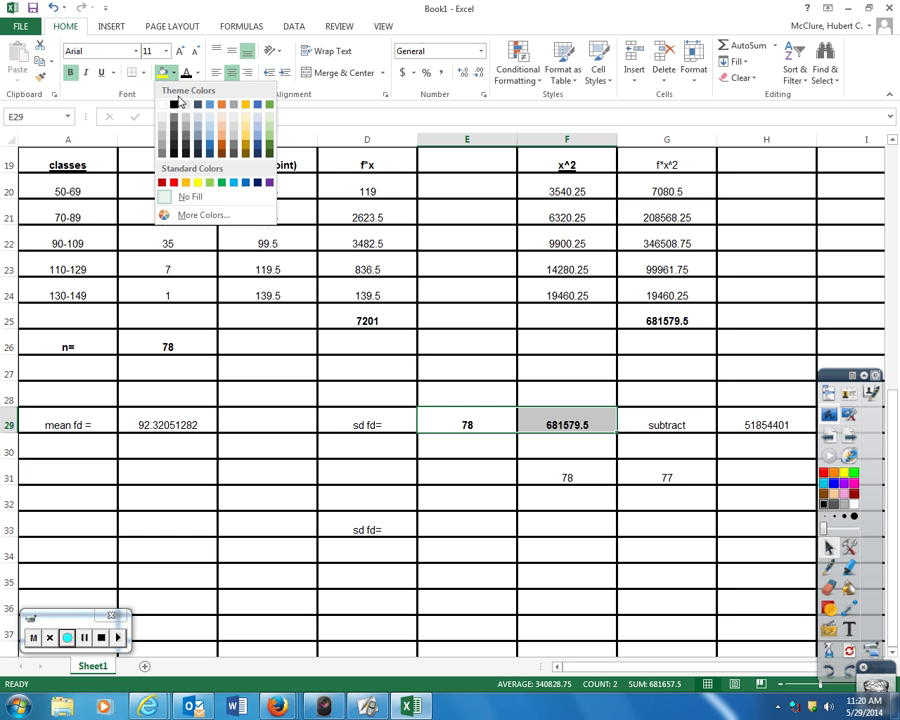
left_click(210, 136)
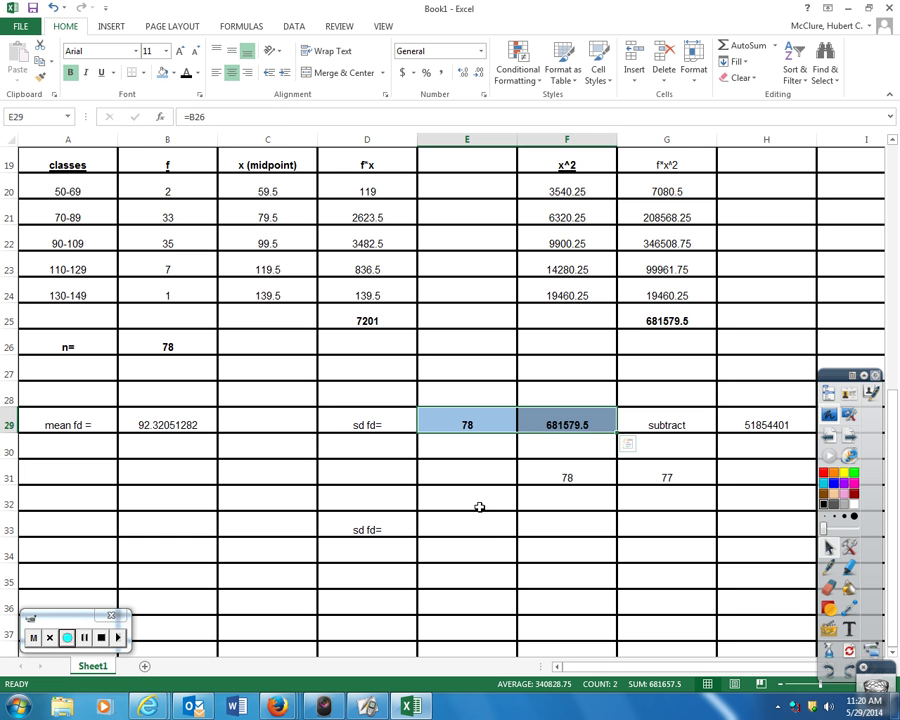
left_click(503, 526)
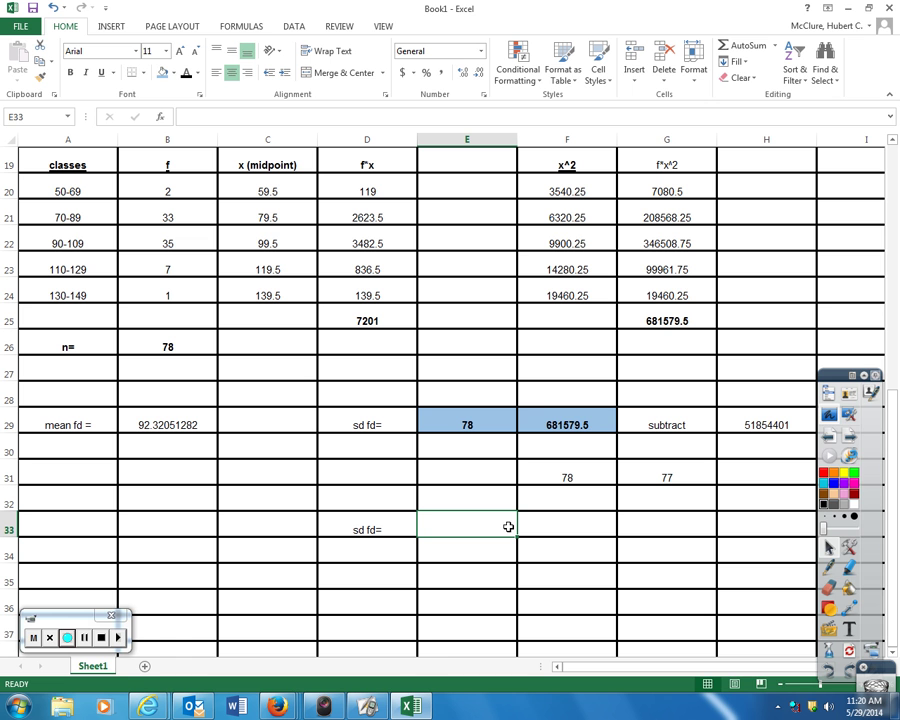
left_click(162, 72)
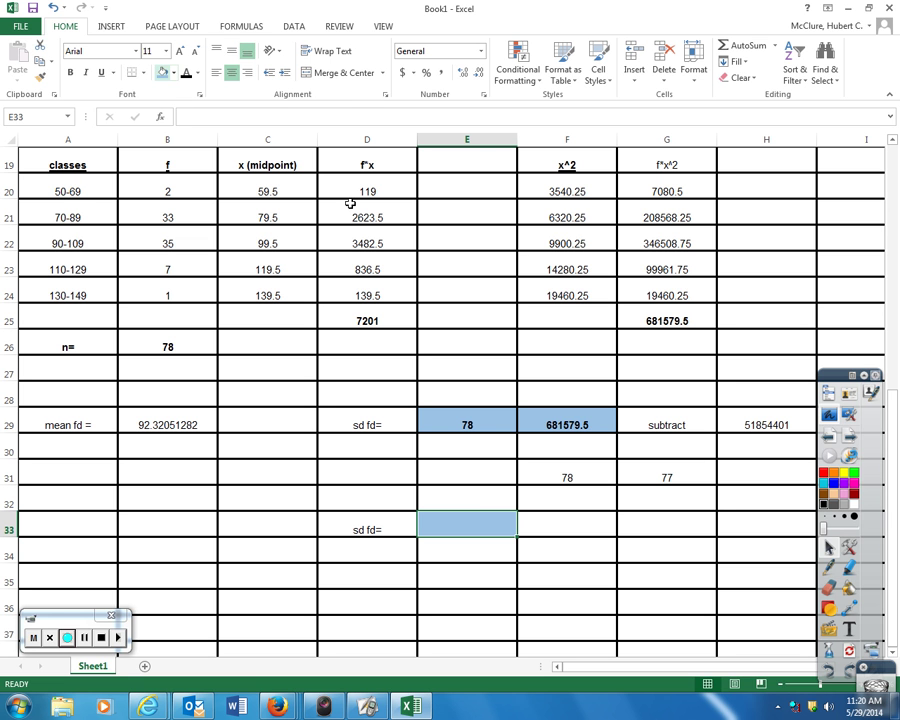
Multiply n by the f*x^2 total in E33 with =E29*F29 and make the result bold.
type("=")
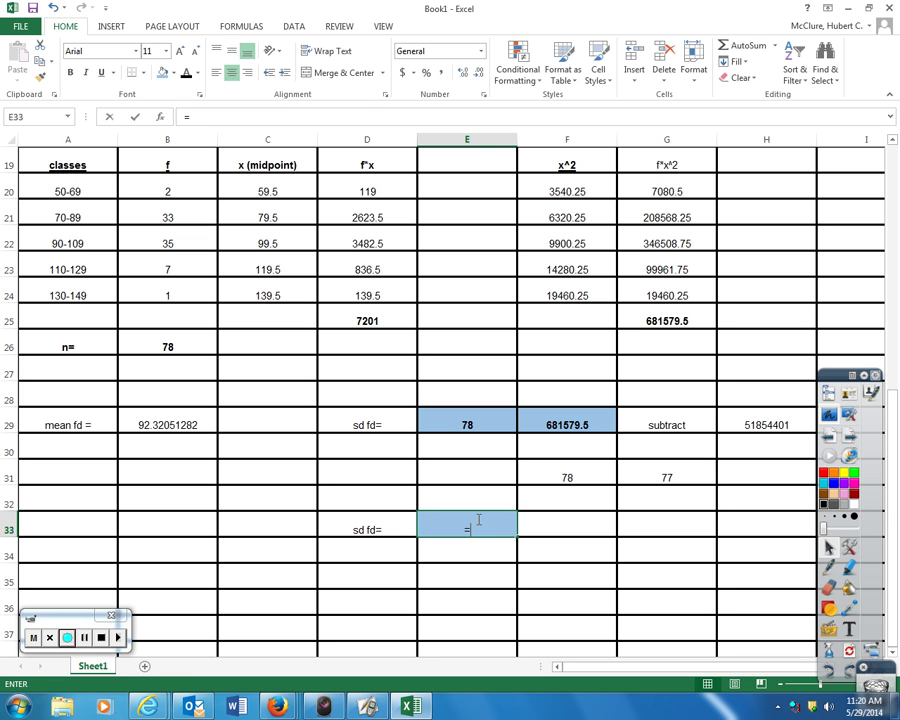
left_click(490, 425)
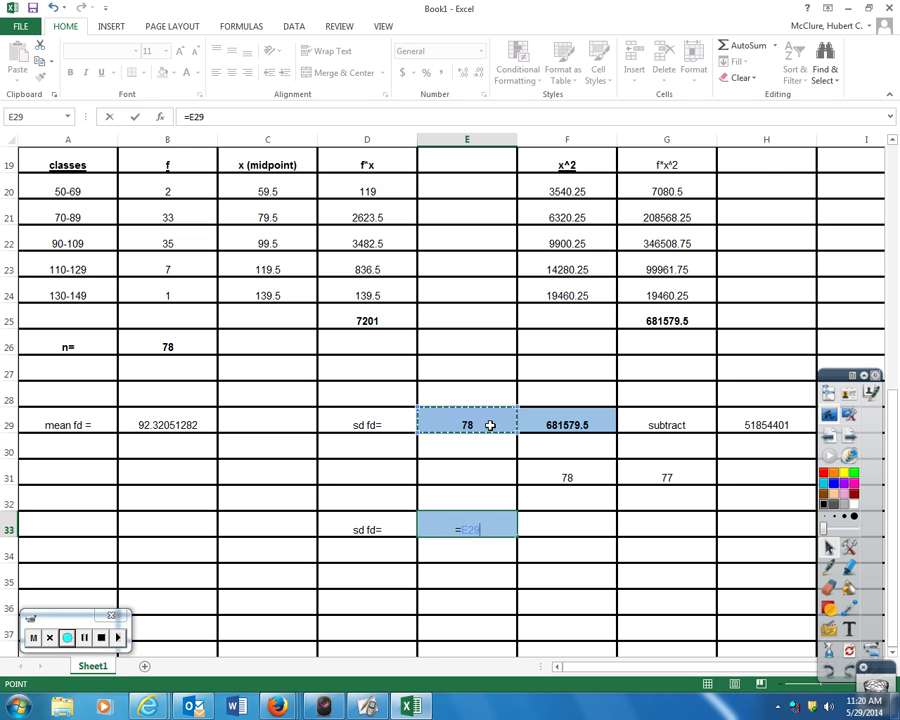
type("*")
left_click(576, 428)
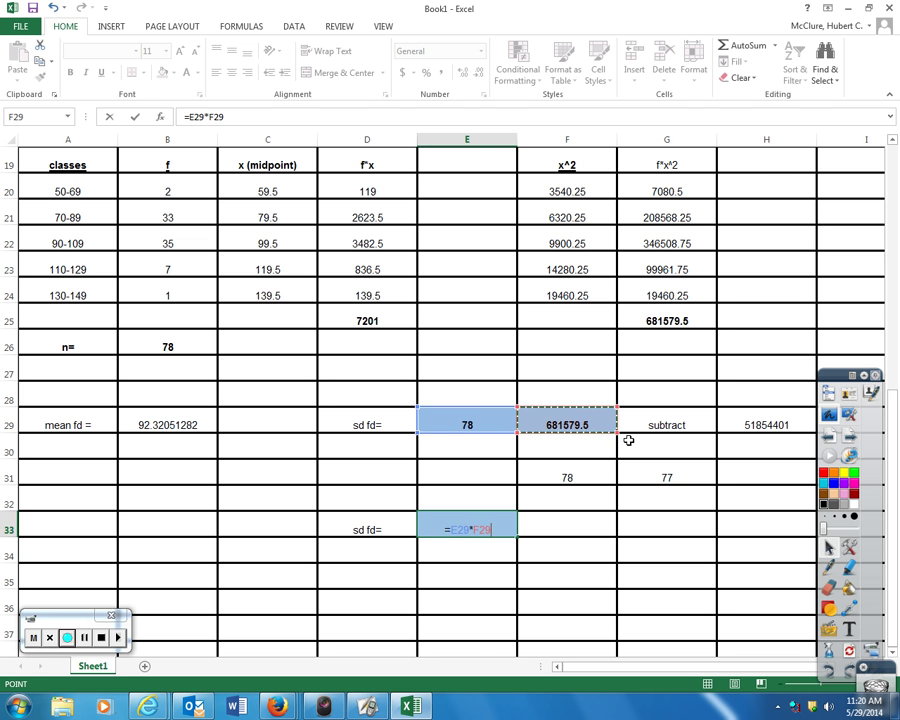
key("Return")
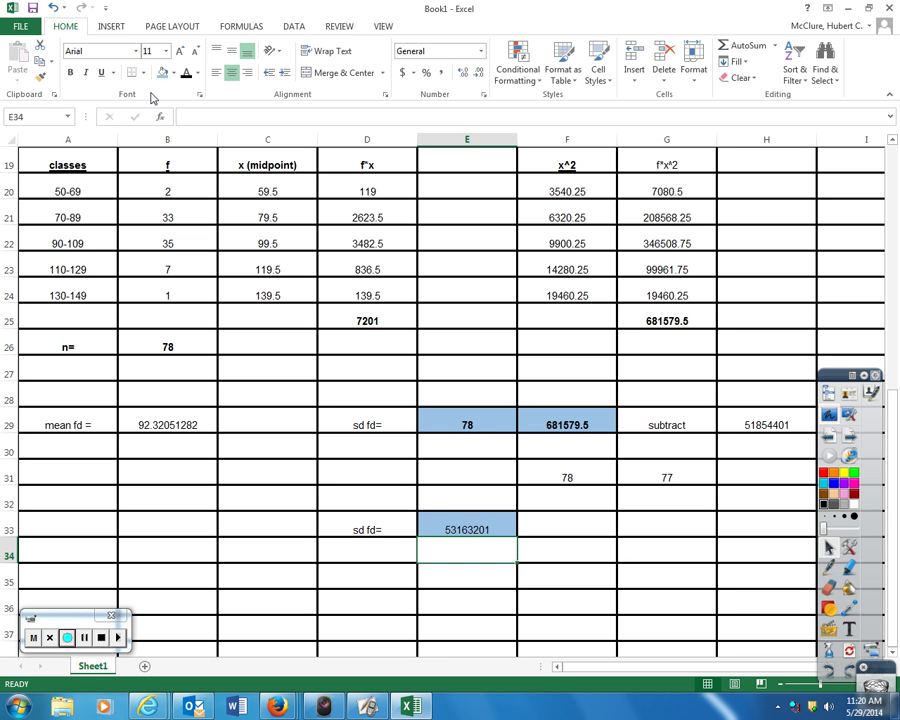
left_click(71, 73)
left_click(71, 74)
left_click(497, 531)
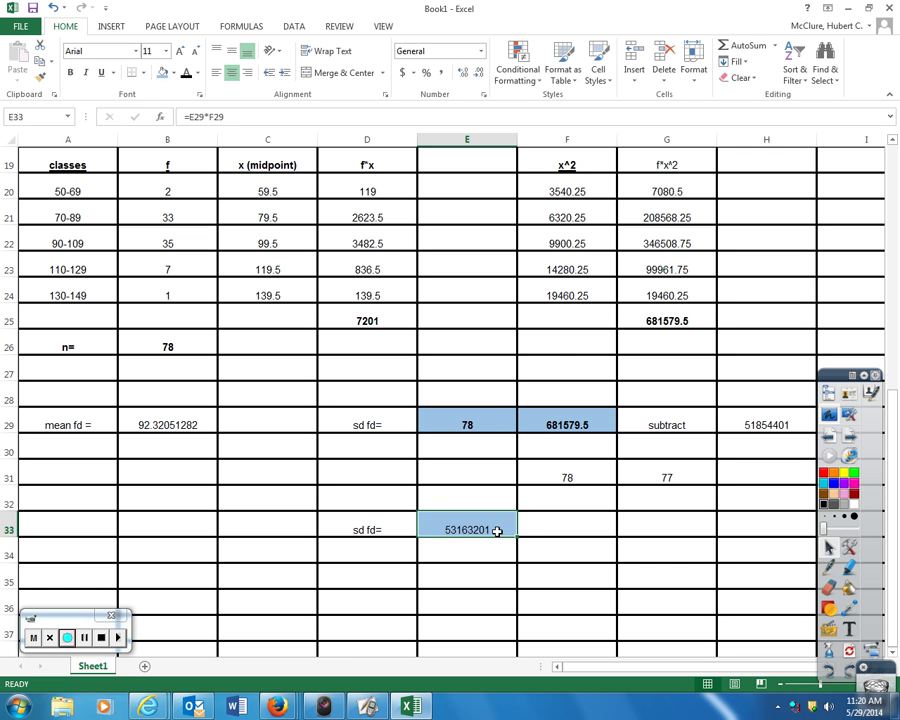
left_click(71, 73)
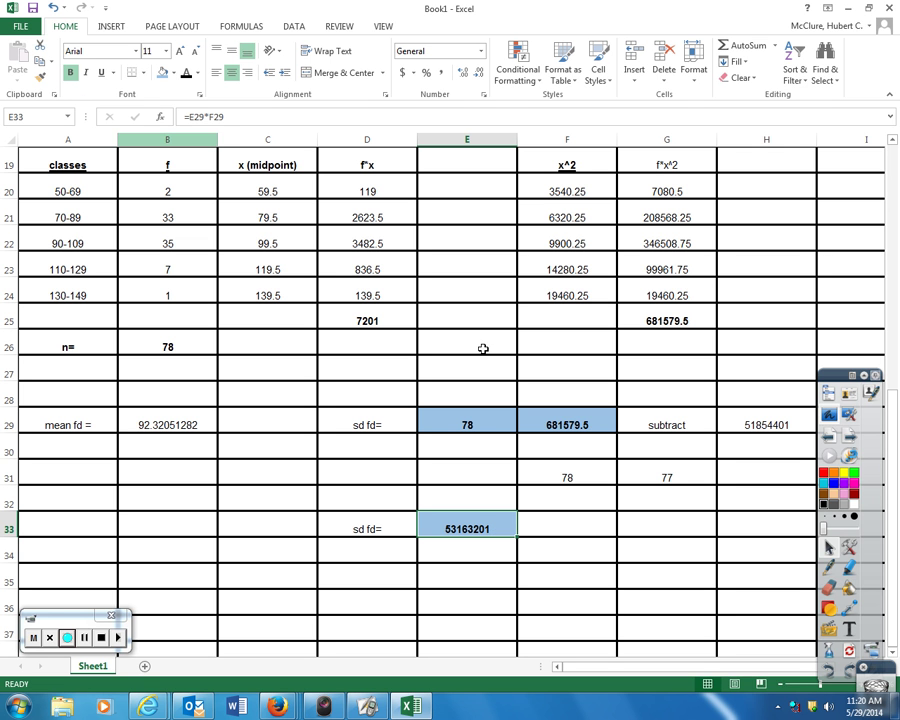
Copy the word "subtract" from G29 into F33.
left_click(576, 529)
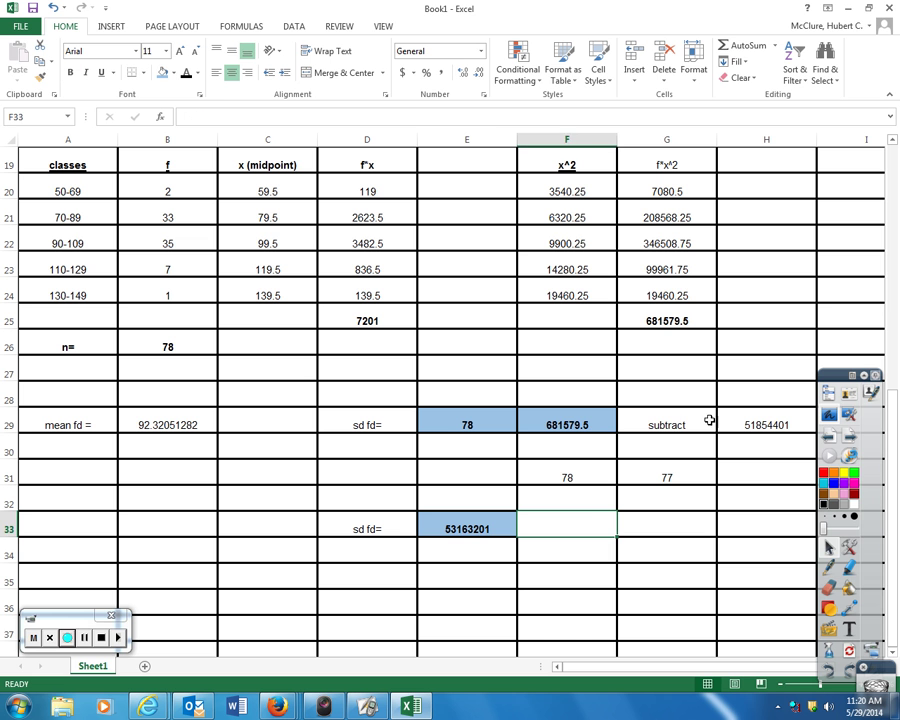
left_click(680, 420)
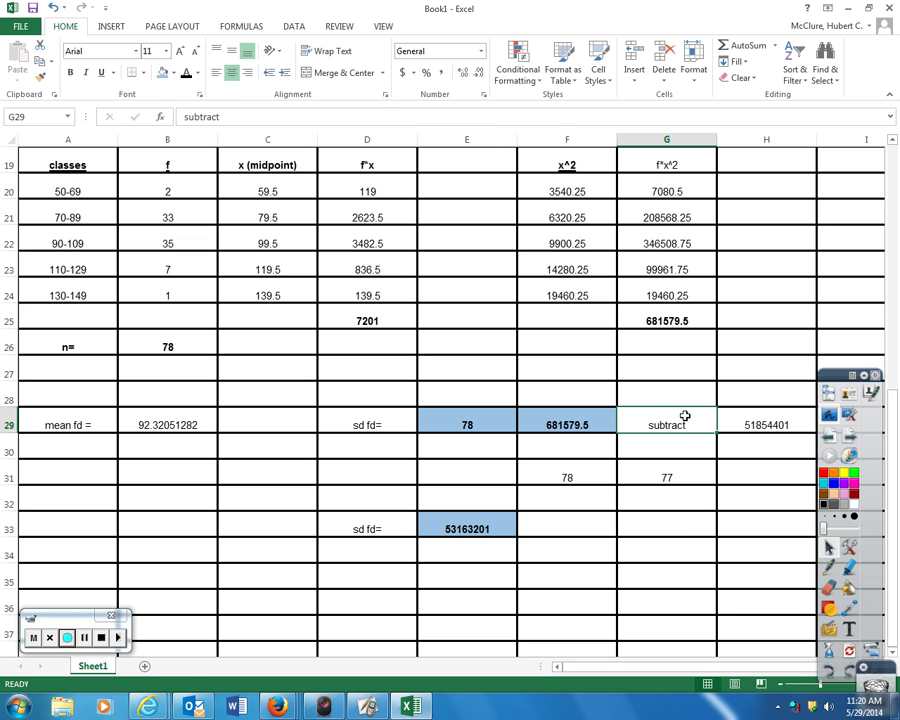
key("ctrl+c")
left_click(574, 529)
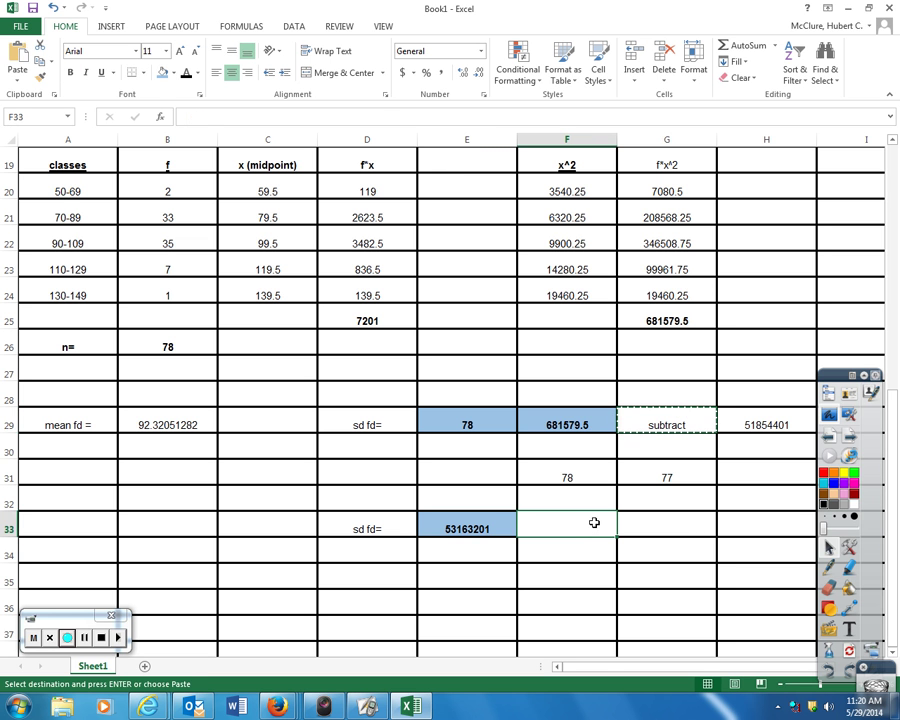
key("ctrl+v")
Bring the squared f*x total into G33 with =H29.
left_click(658, 521)
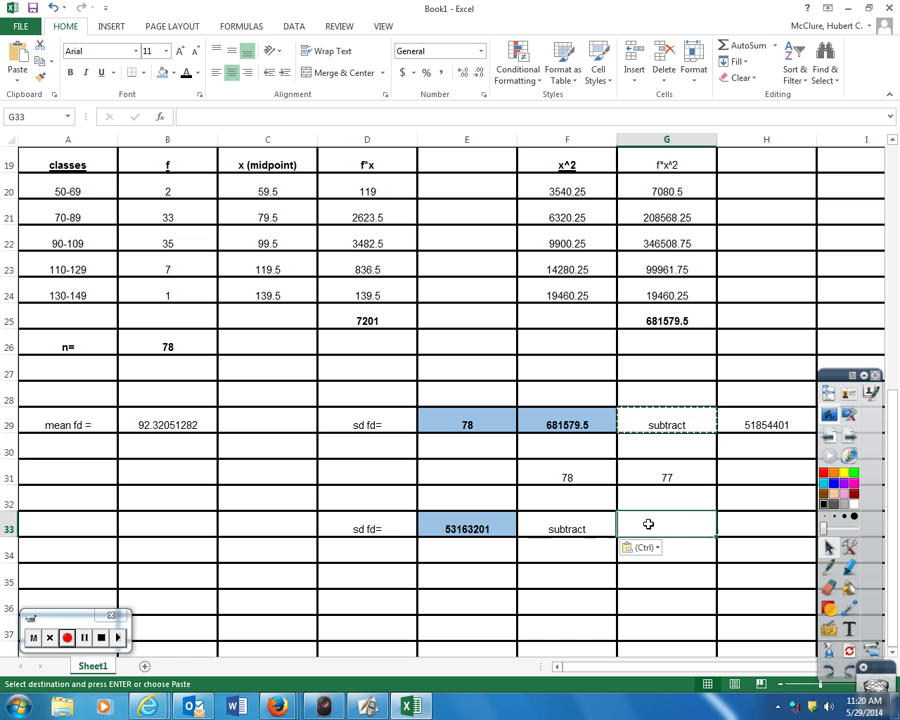
type("=")
left_click(767, 425)
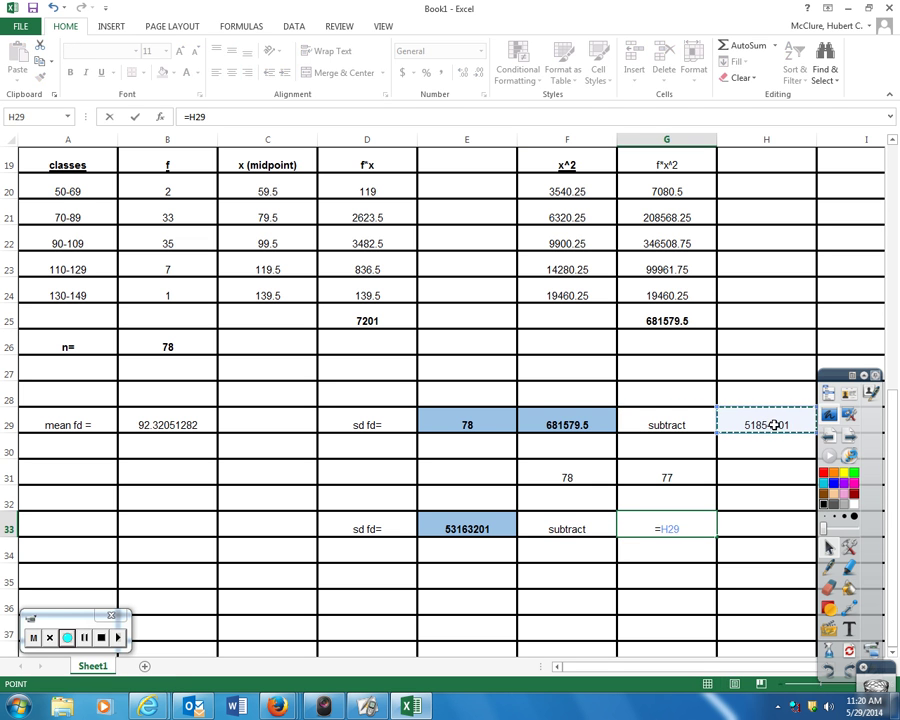
key("Return")
Fill G33 and its source cell H29 with the same light gold.
left_click(673, 527)
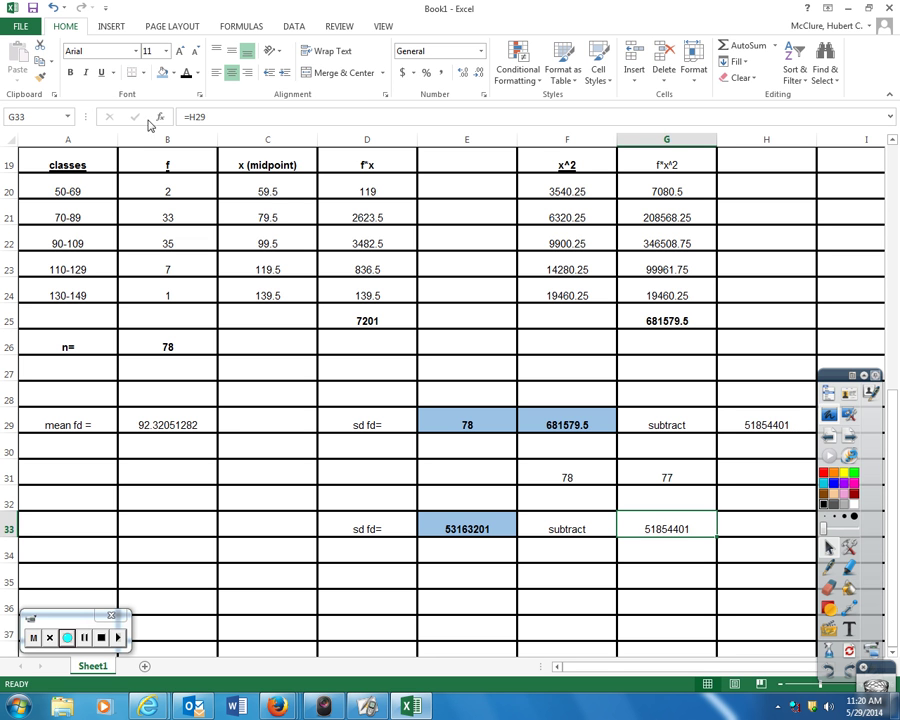
left_click(173, 73)
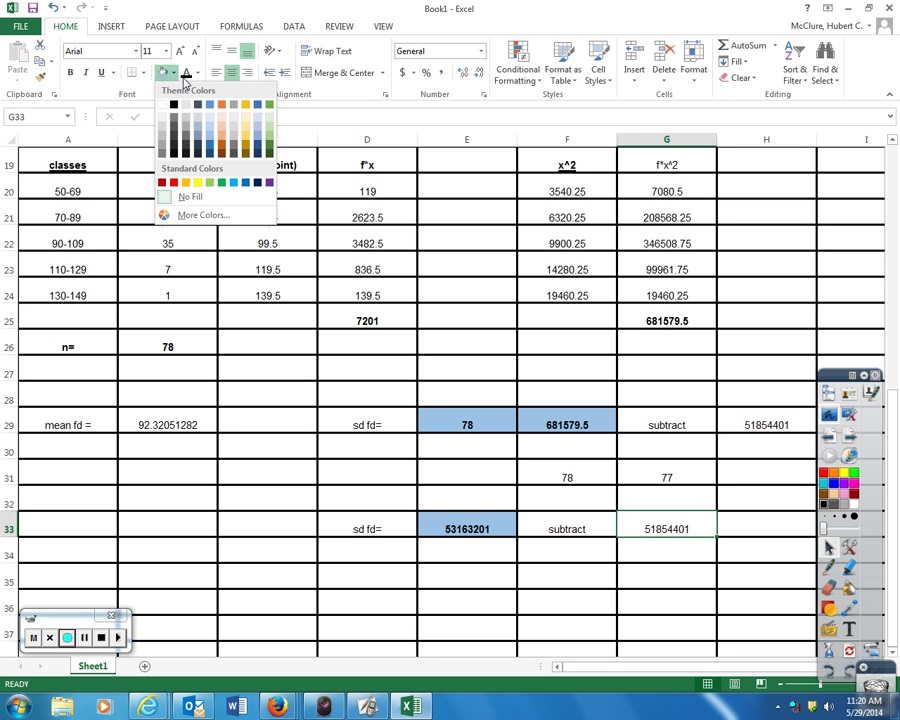
left_click(245, 133)
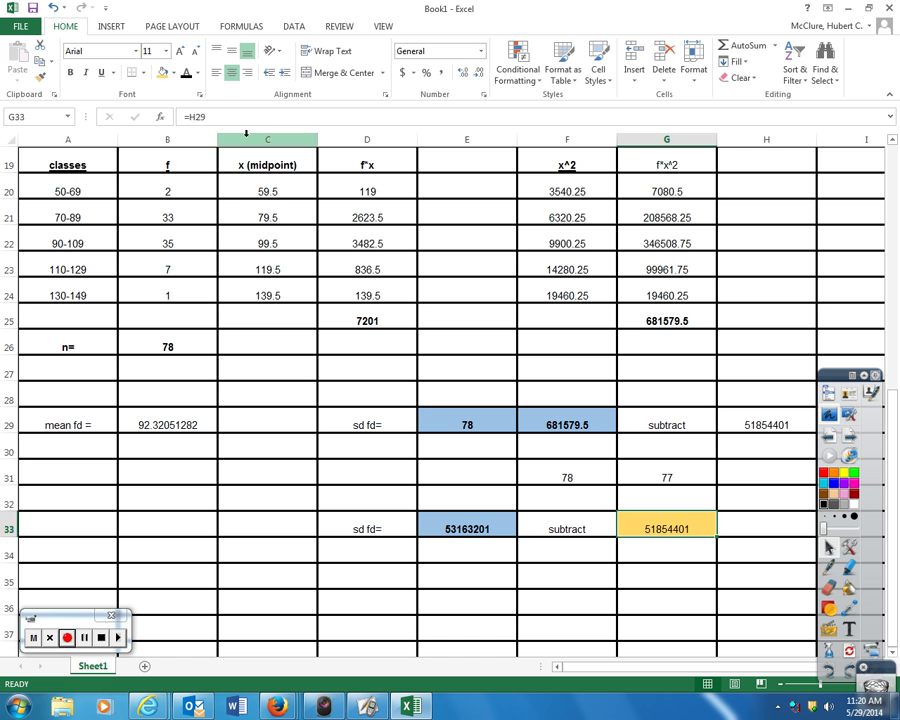
left_click(766, 425)
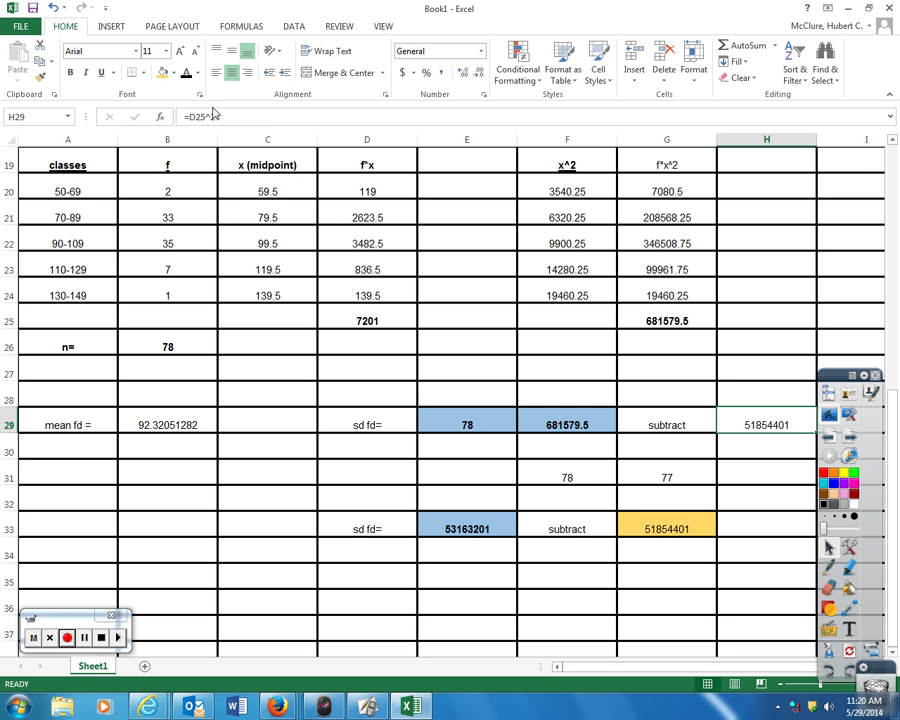
left_click(162, 72)
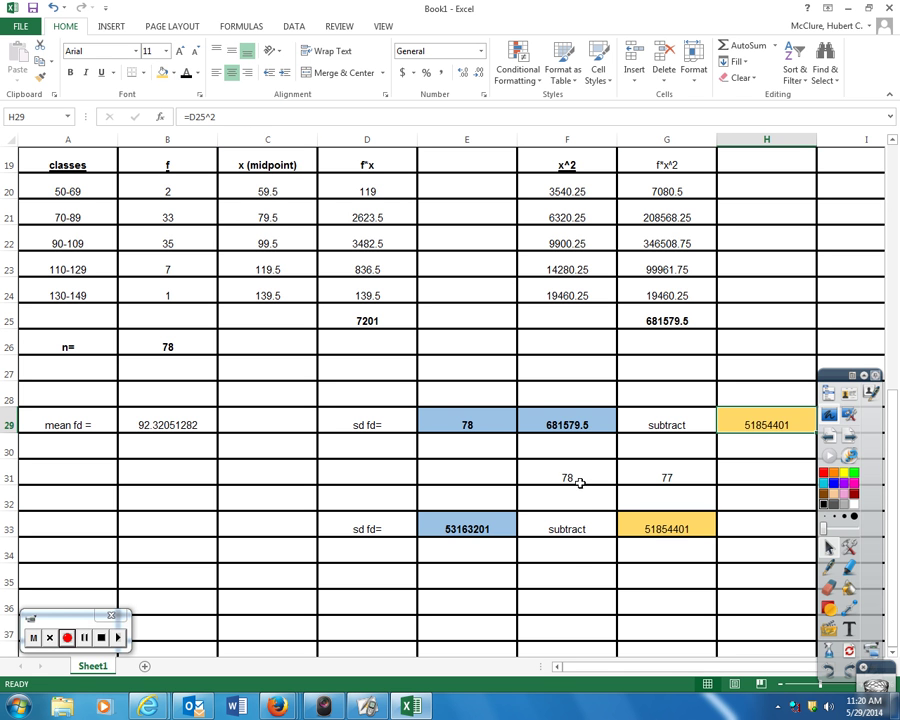
Fill the denominator cells F31:G31 with a light red from the extended color palette.
left_click_drag(578, 478, 625, 477)
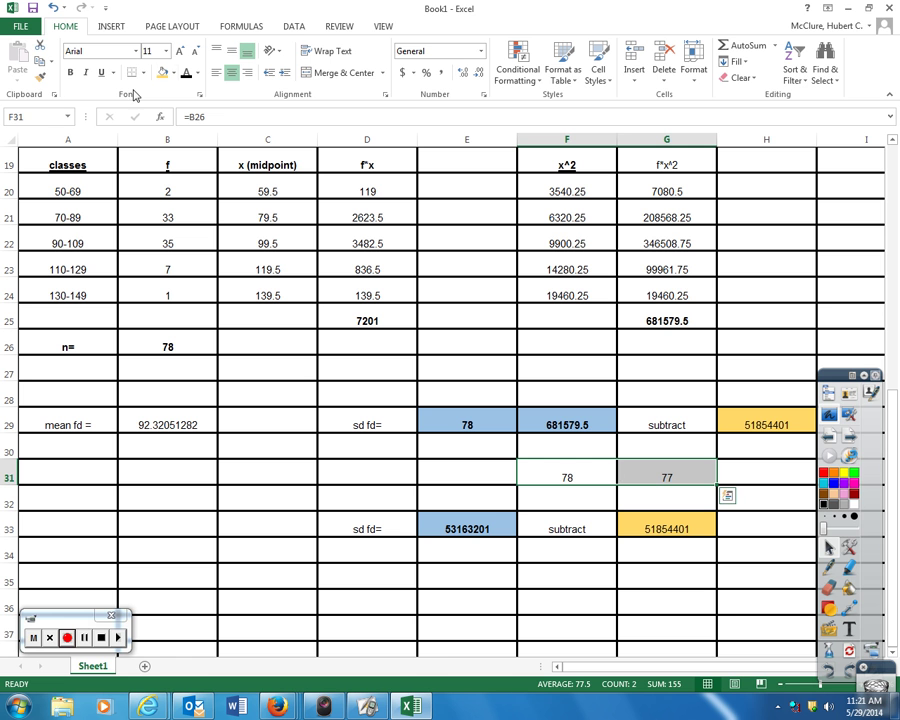
left_click(173, 73)
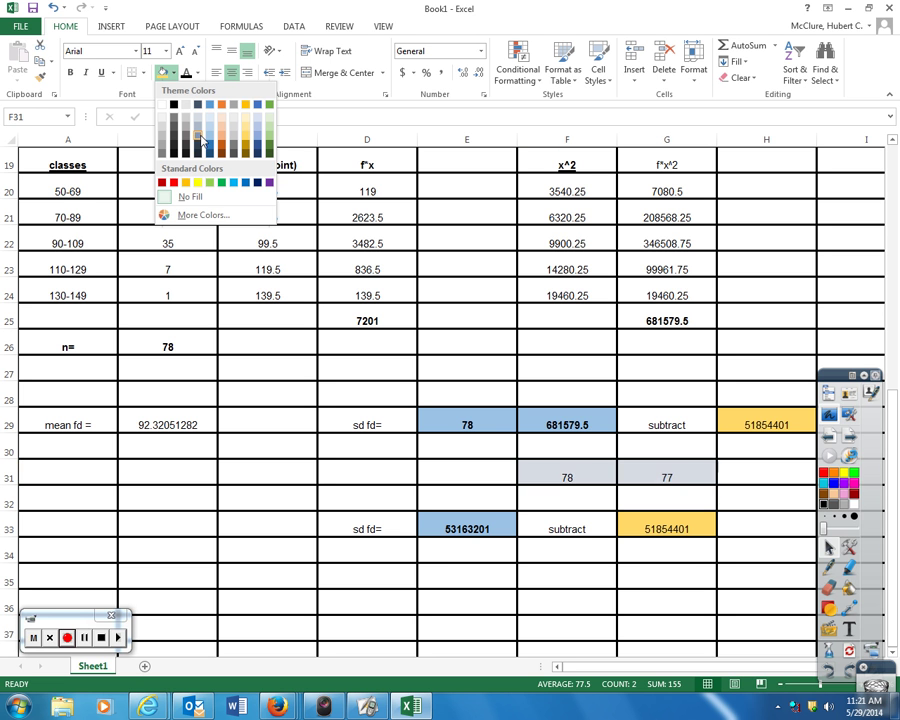
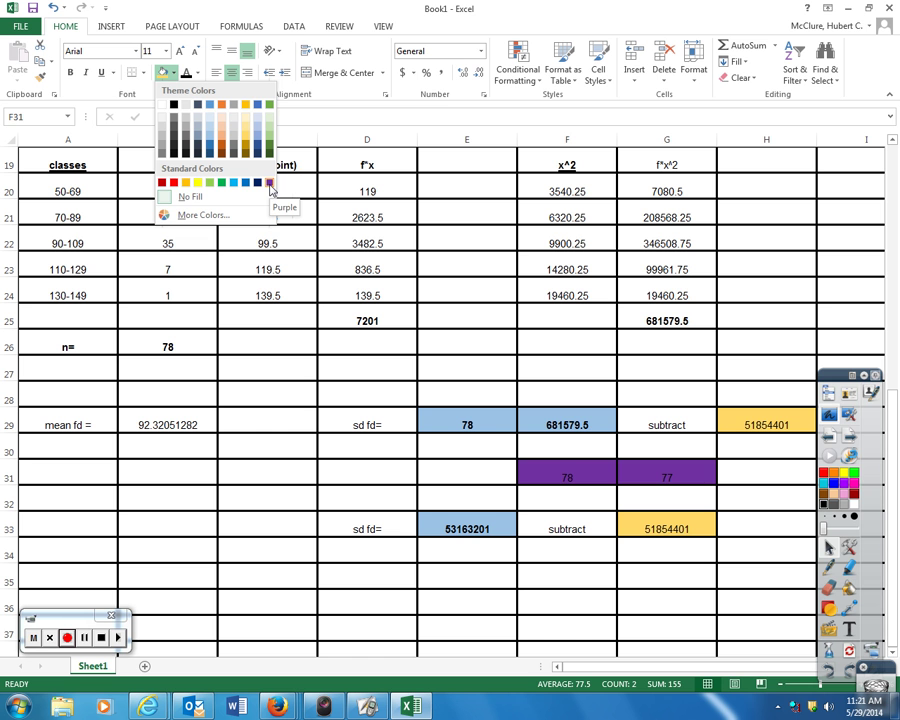
left_click(196, 215)
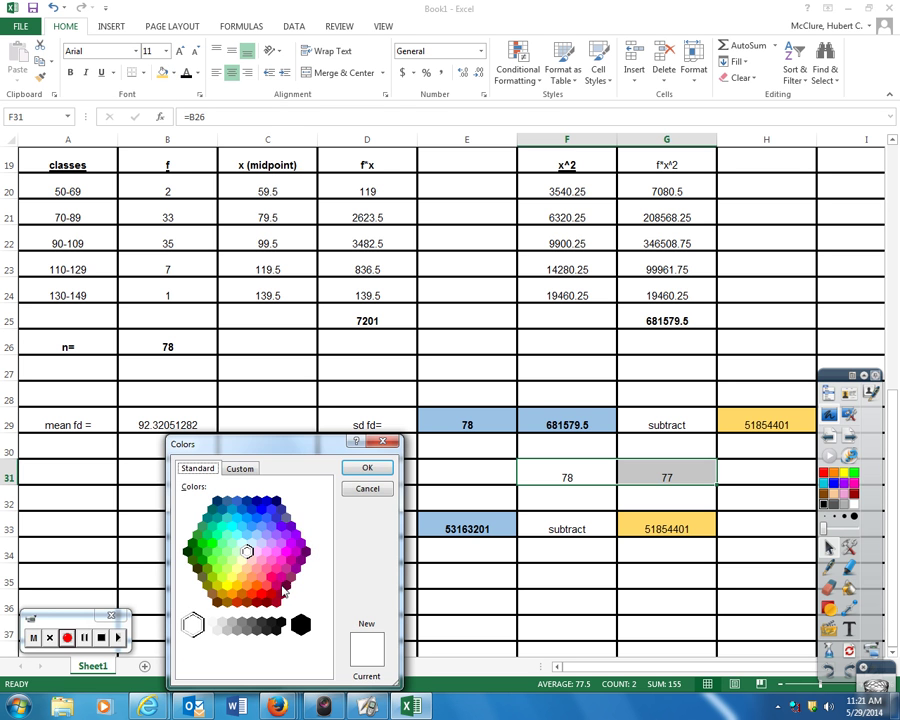
left_click(262, 579)
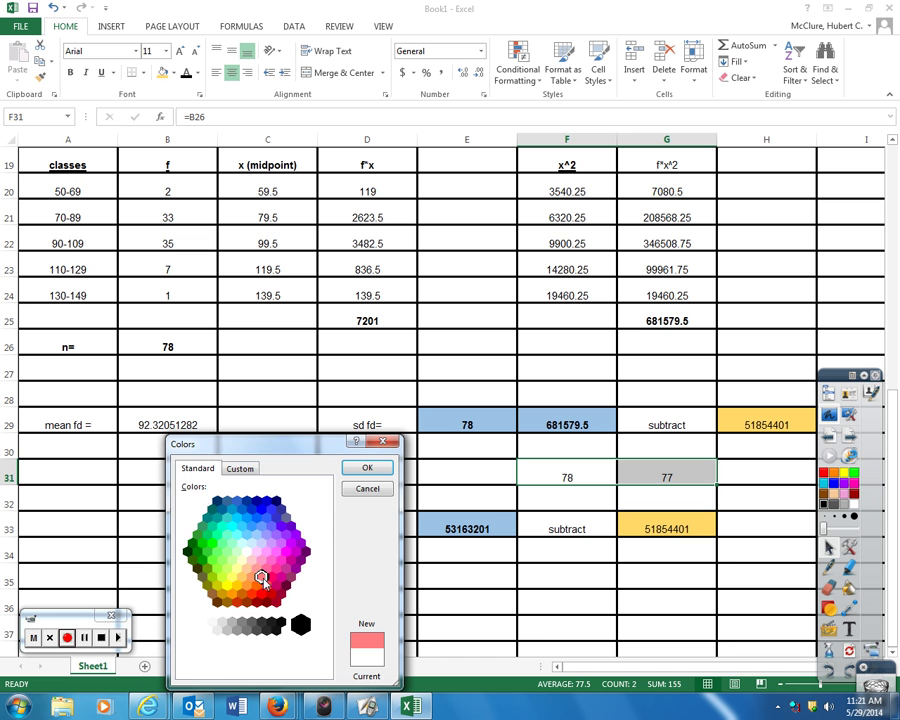
left_click(368, 467)
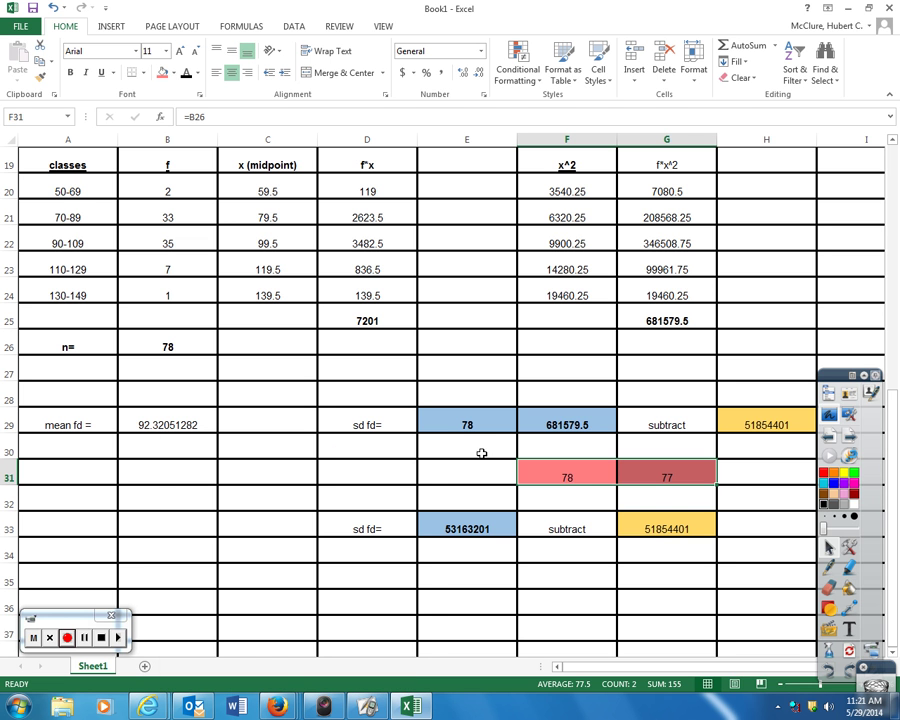
left_click(565, 558)
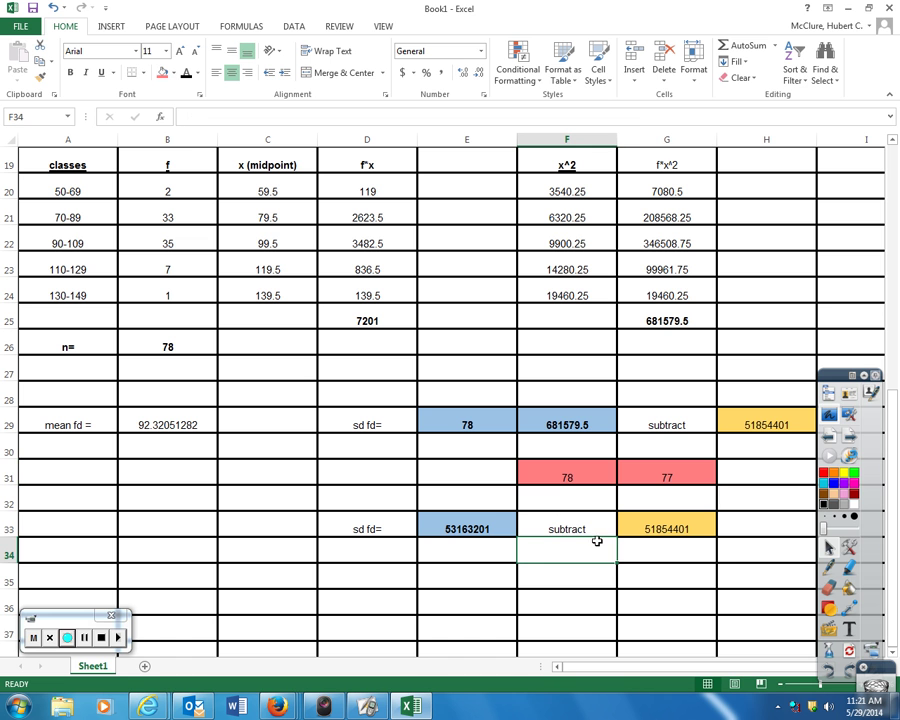
Fill F34 with the same light red and multiply the two denominator cells in it with =F31*G31.
left_click(162, 72)
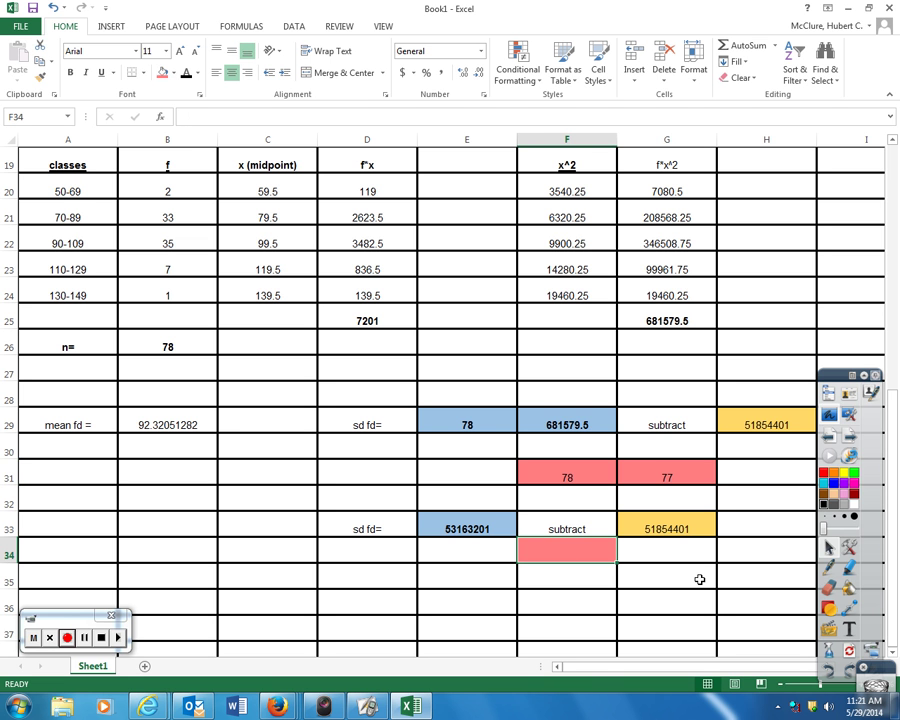
type("=")
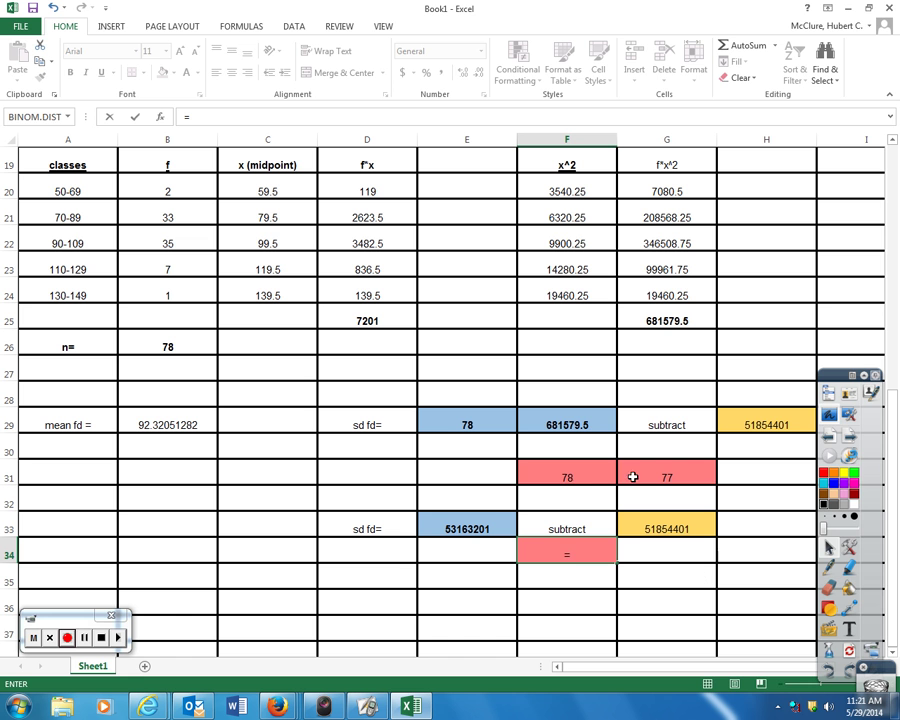
left_click(586, 472)
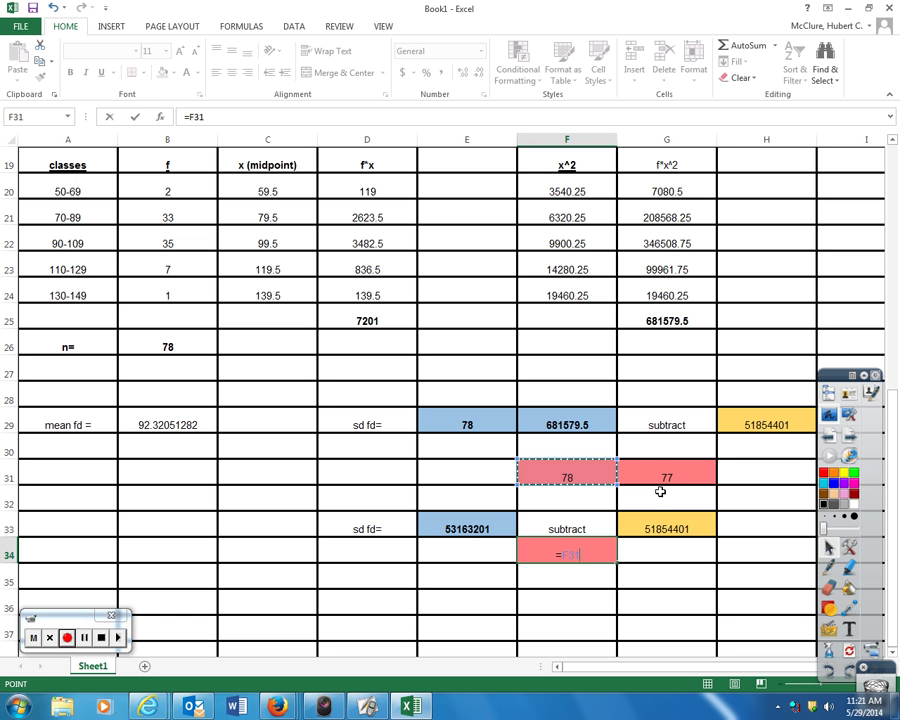
type("*")
left_click(664, 474)
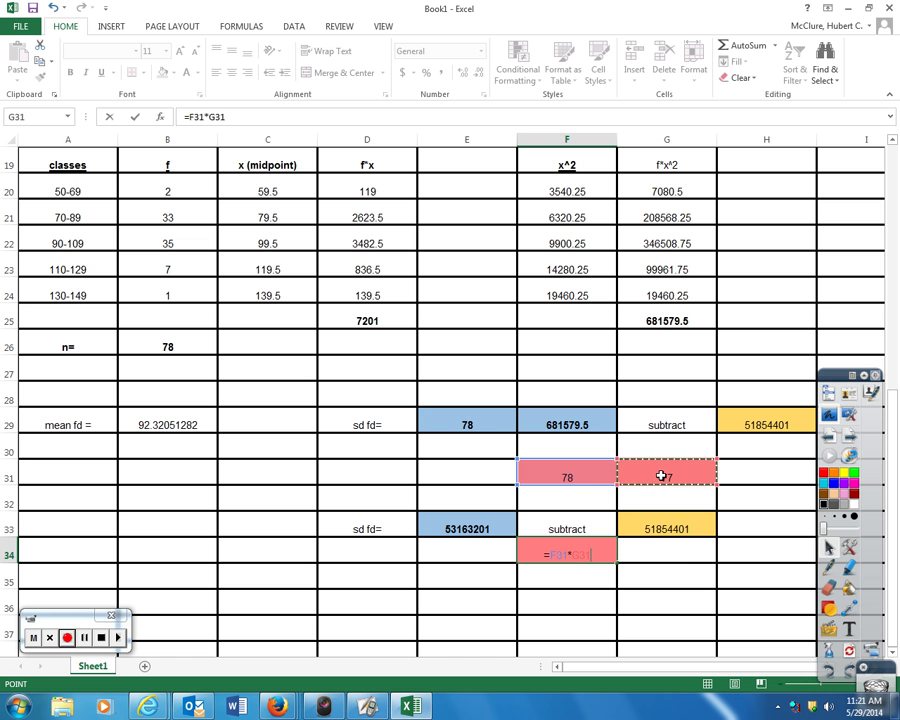
key("Return")
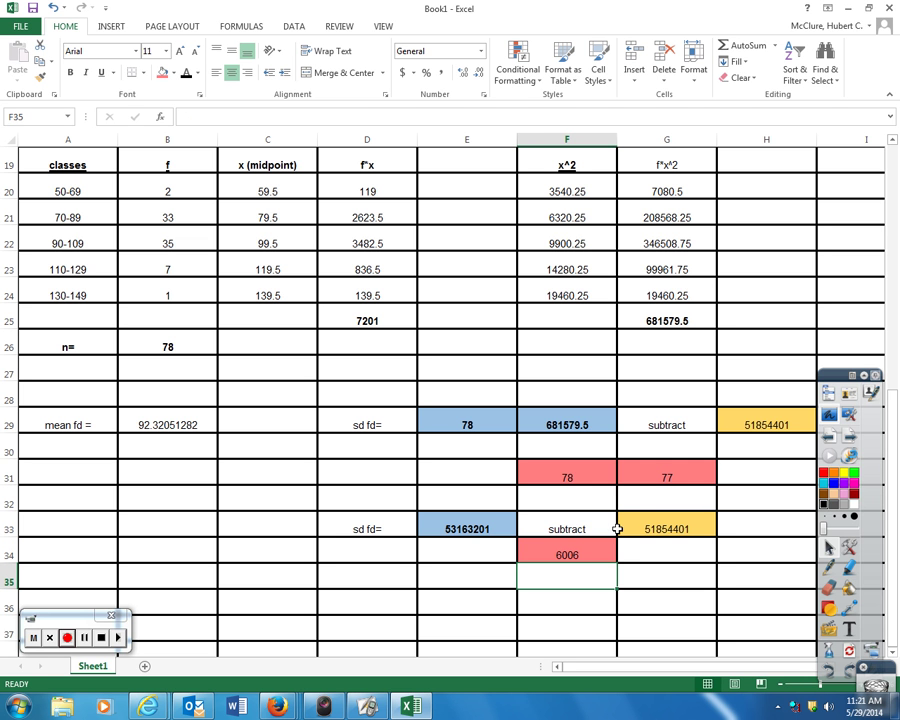
Copy the "sd fd=" label from D33 into D37.
left_click(363, 624)
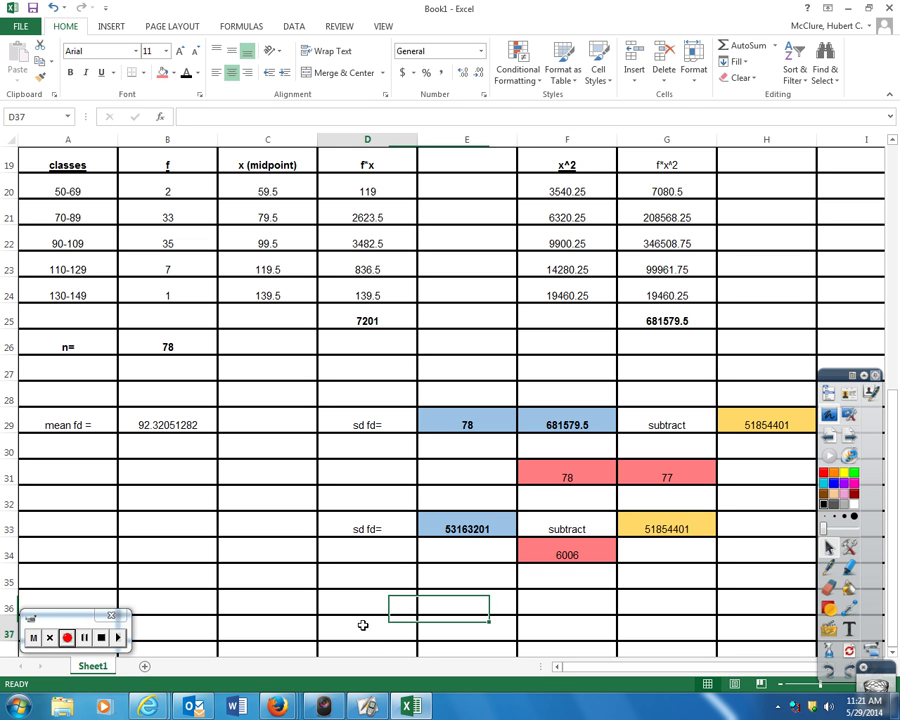
left_click(382, 529)
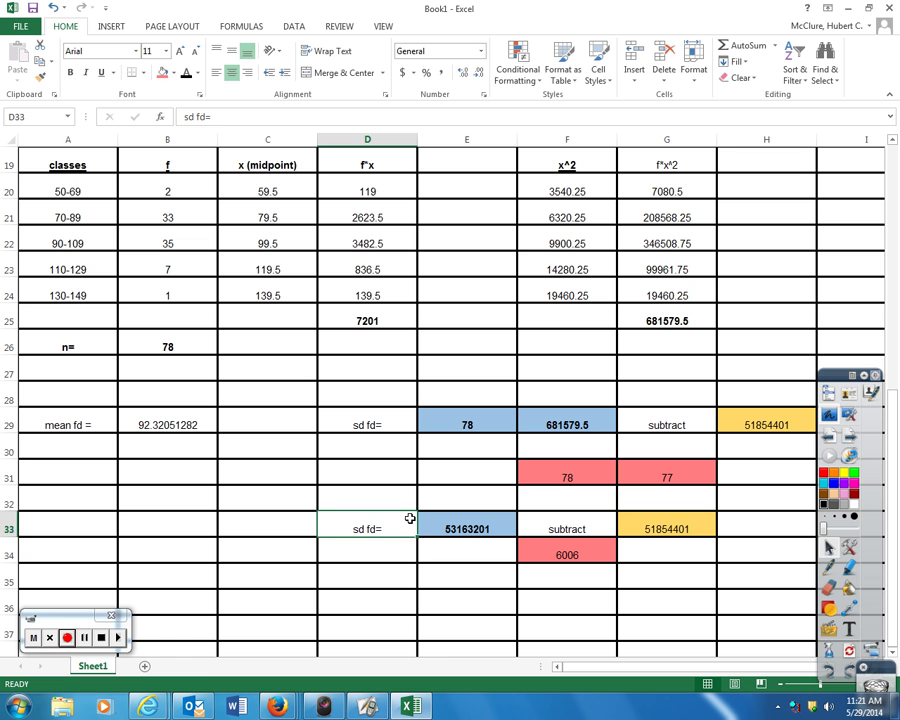
key("ctrl+c")
left_click(374, 620)
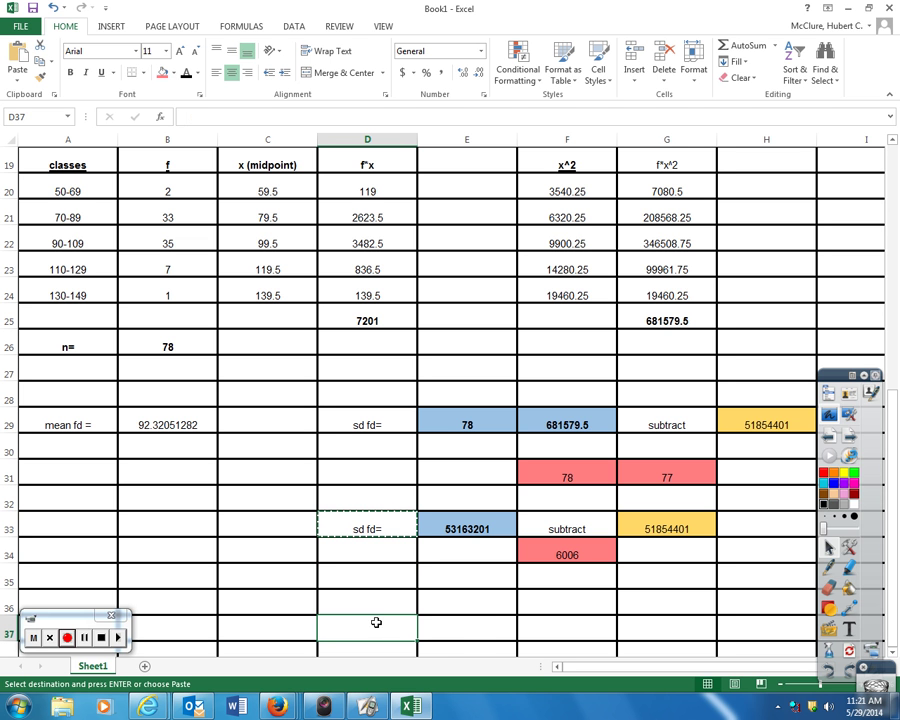
key("ctrl+v")
Calculate the numerator difference in E37 with =E33-G33.
left_click(470, 627)
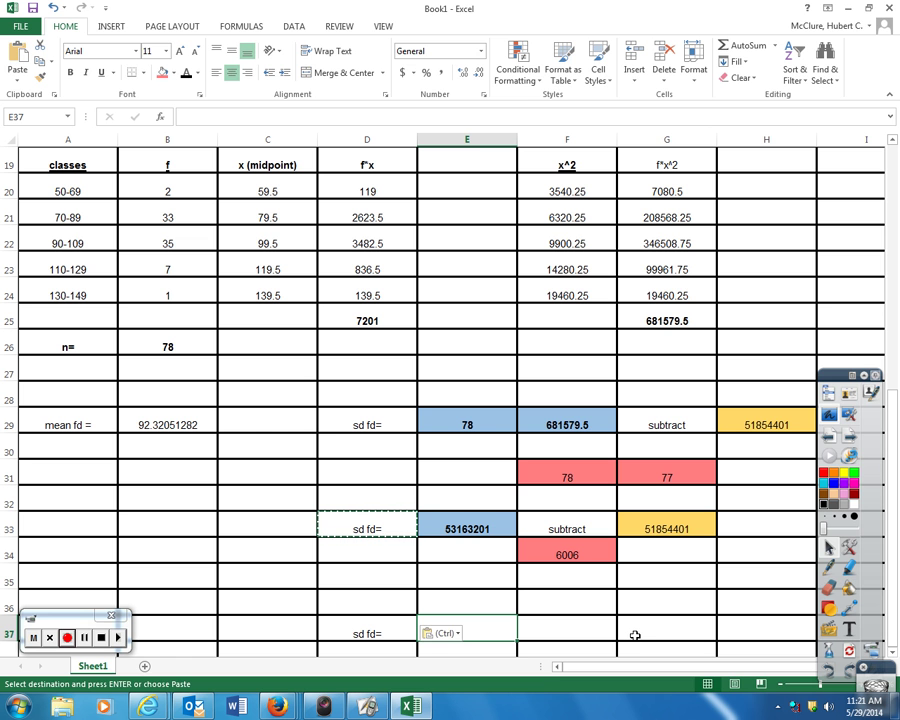
type("=")
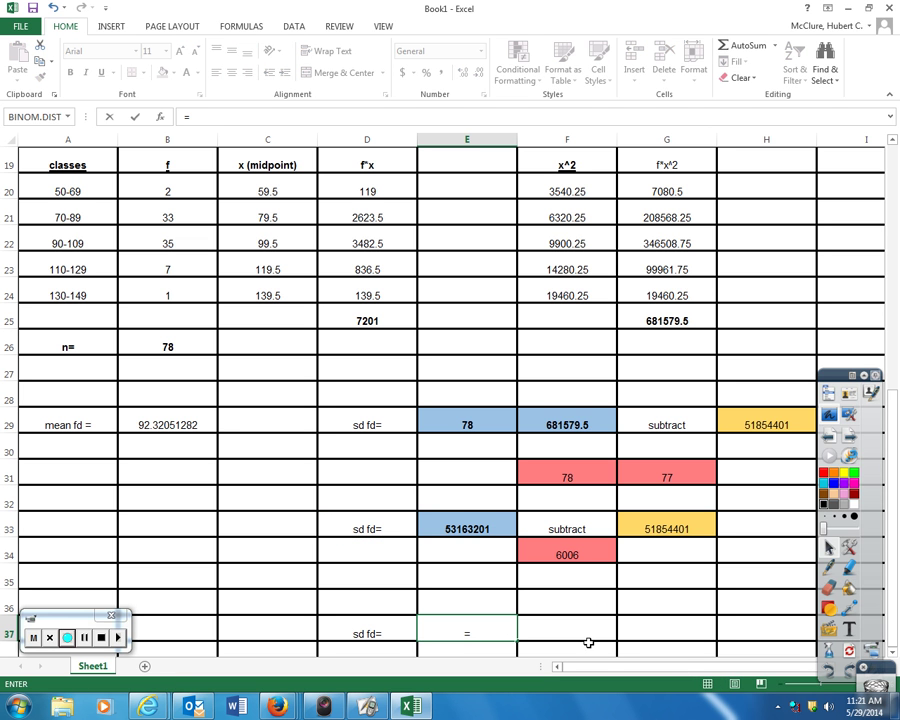
left_click(486, 526)
type("-")
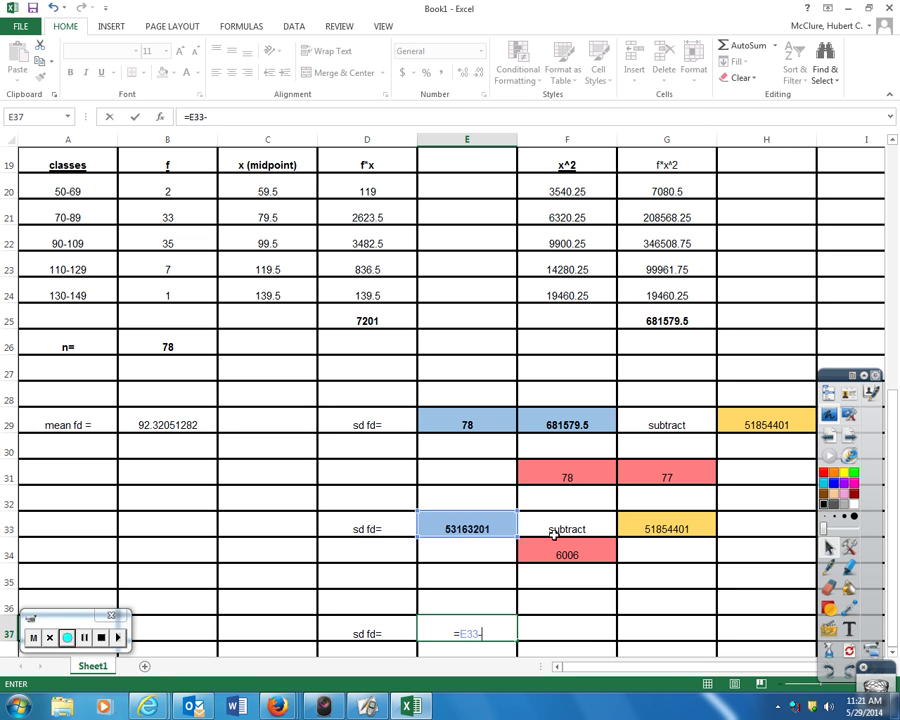
left_click(663, 528)
key("Return")
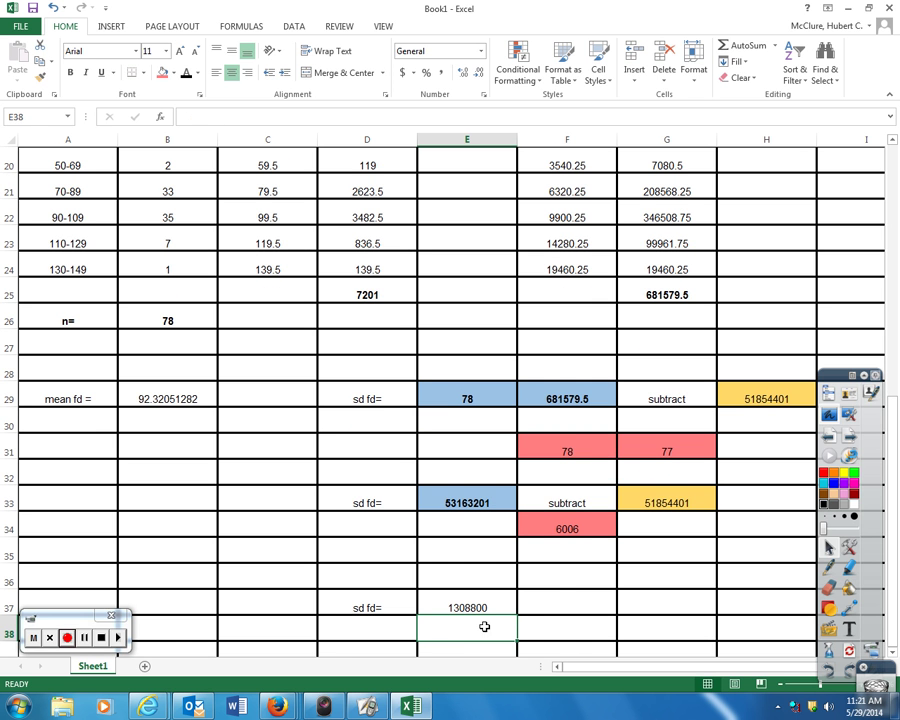
Bring the denominator product into E38 with =F34.
type("=")
left_click(594, 534)
key("Return")
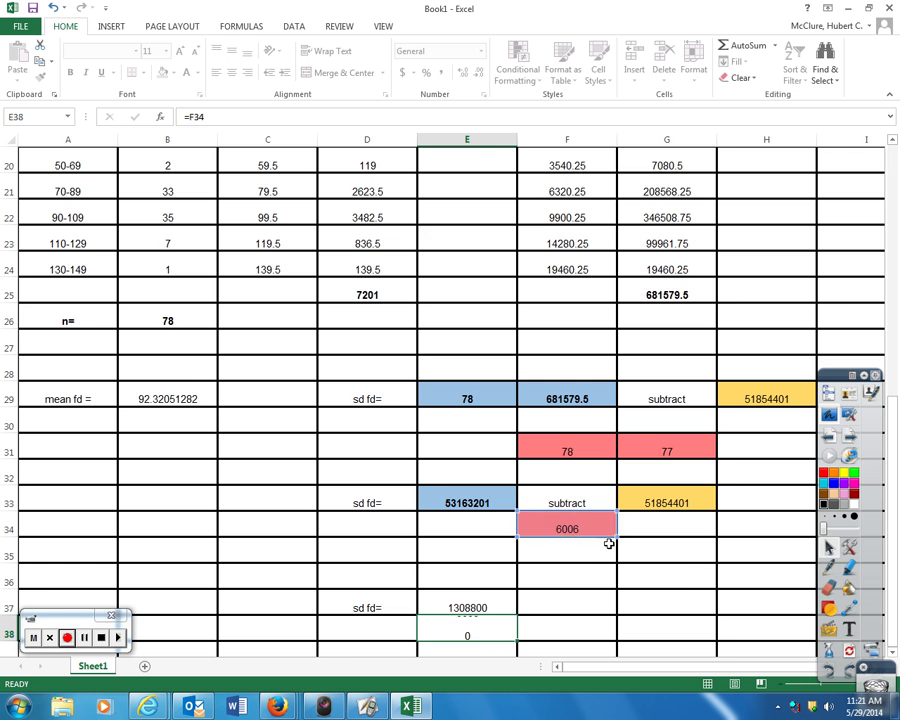
Copy the "sd fd=" label from D37 into D41.
scroll(577, 615, "down", 2)
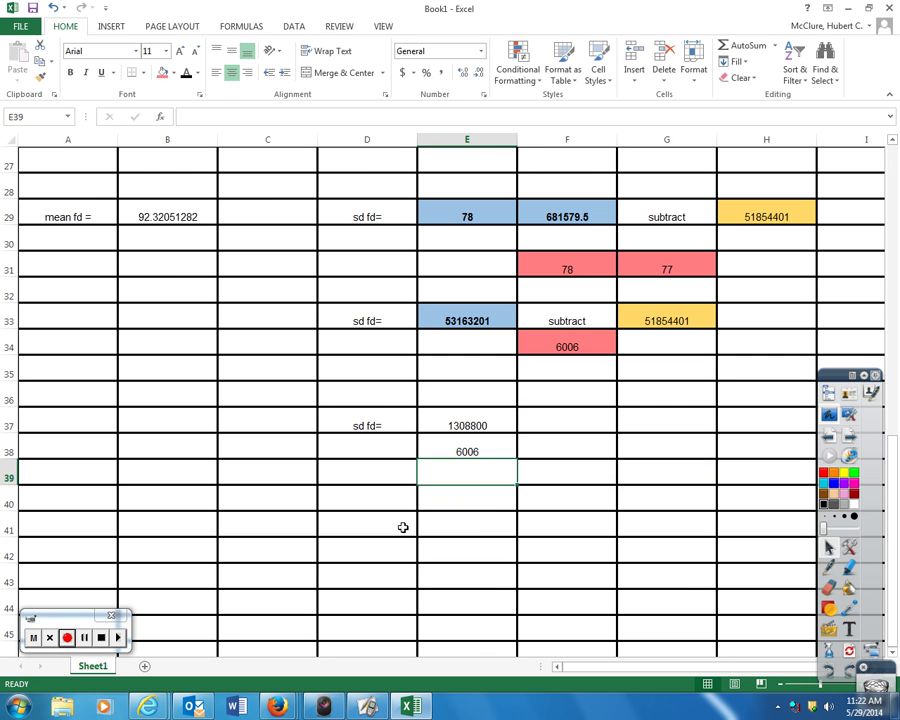
left_click(374, 517)
left_click(358, 426)
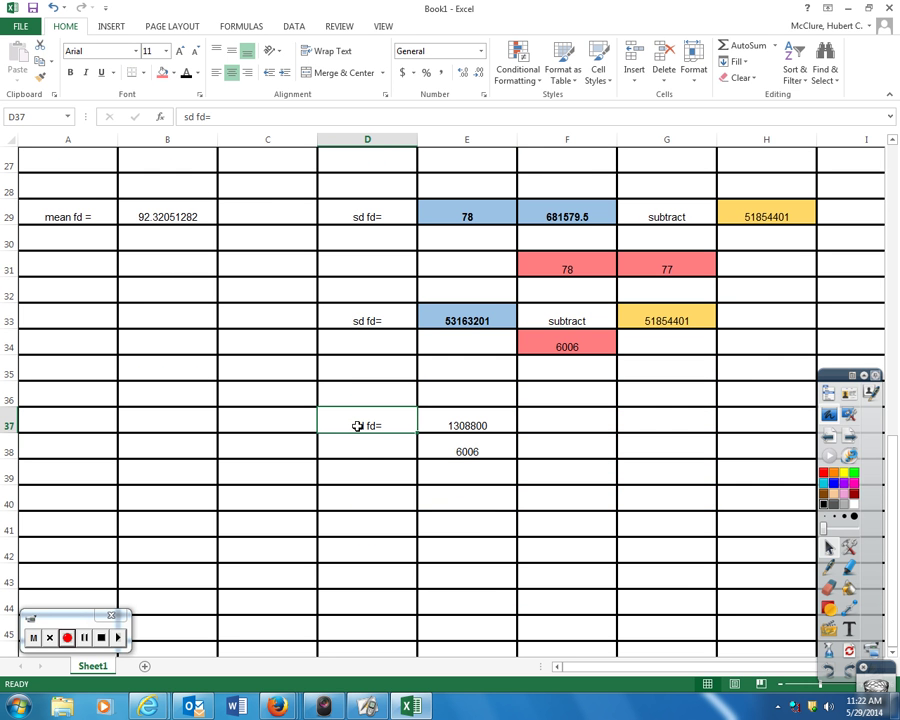
key("ctrl+c")
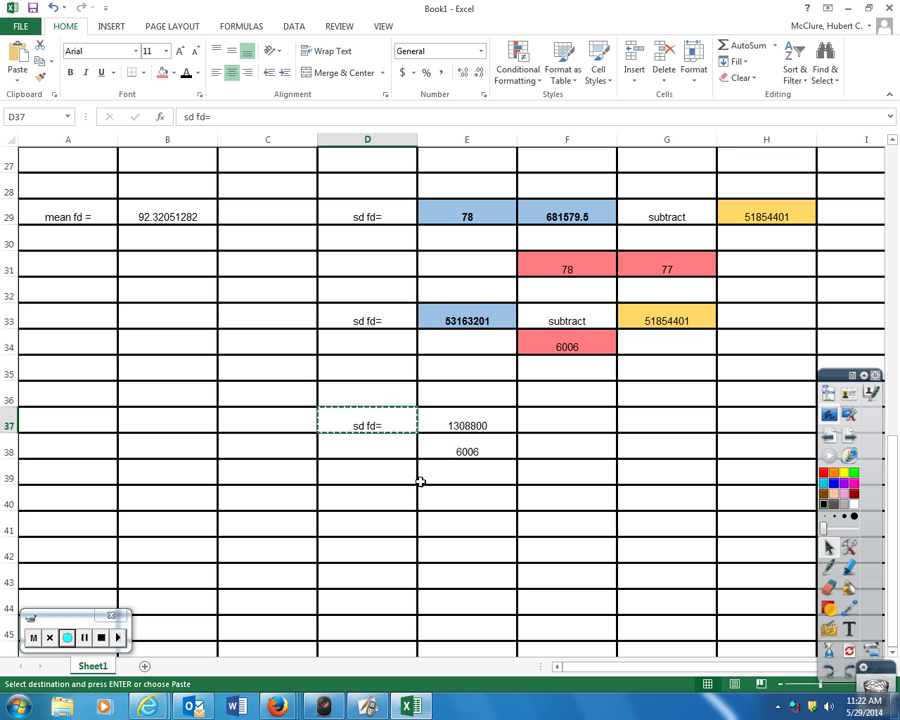
left_click(384, 520)
key("ctrl+v")
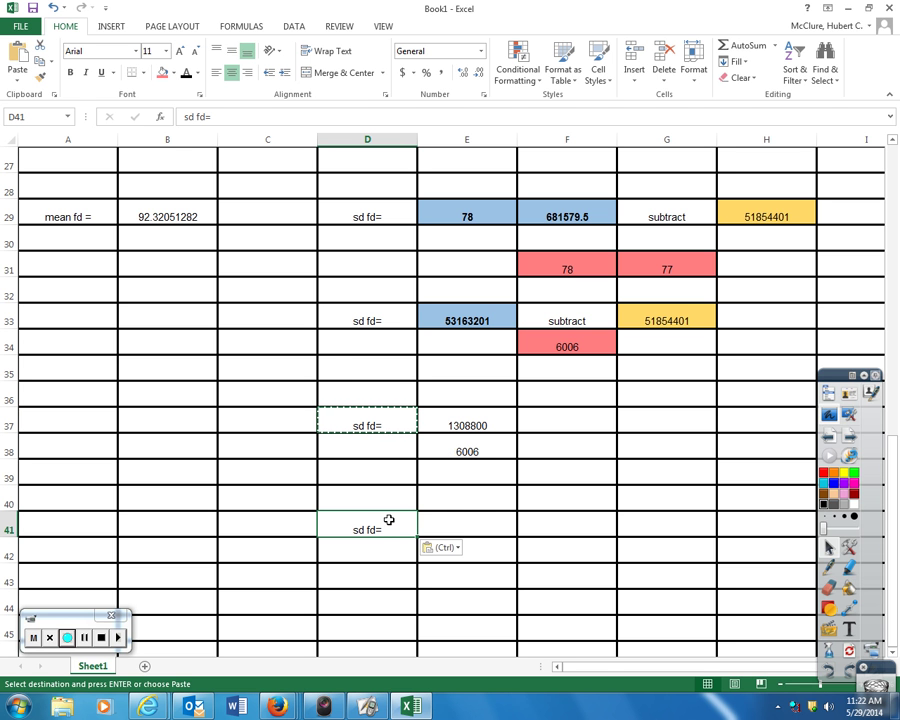
Divide the numerator by the denominator in E41 with =E37/E38.
left_click(470, 525)
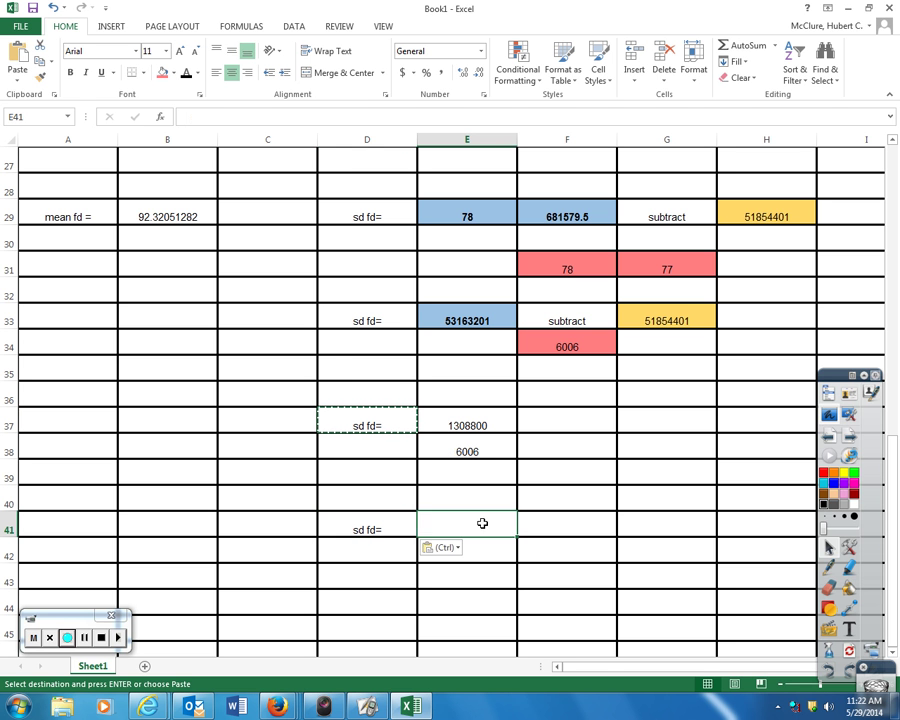
type("=")
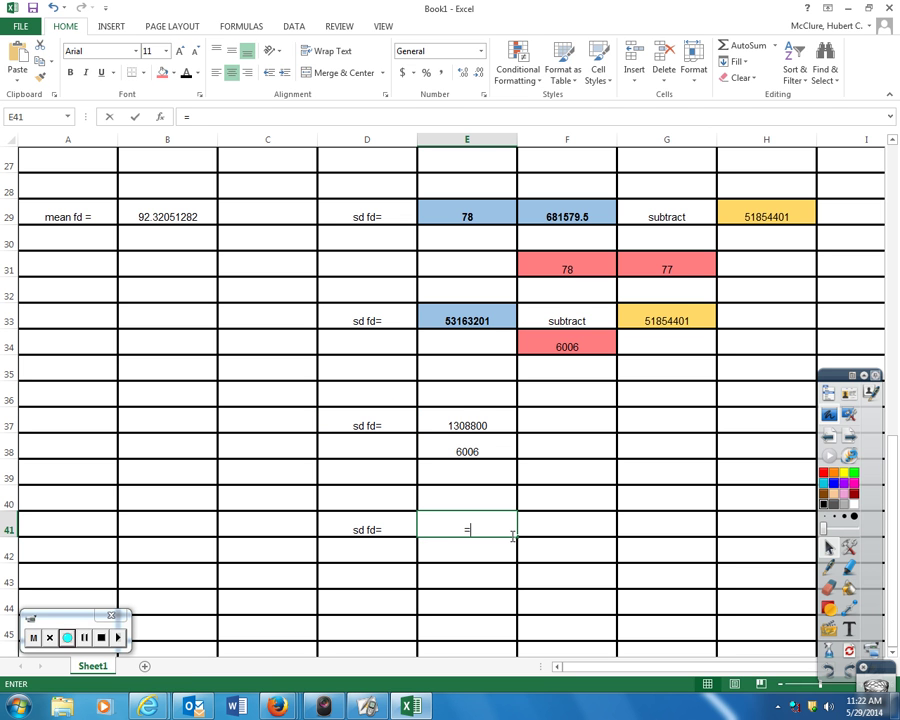
left_click(468, 419)
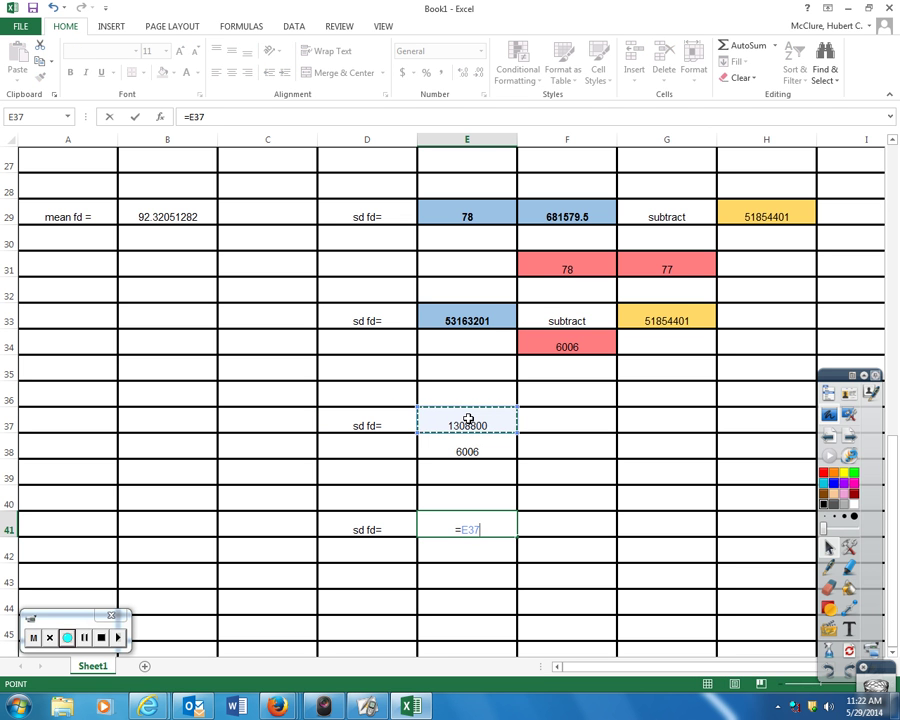
type("/")
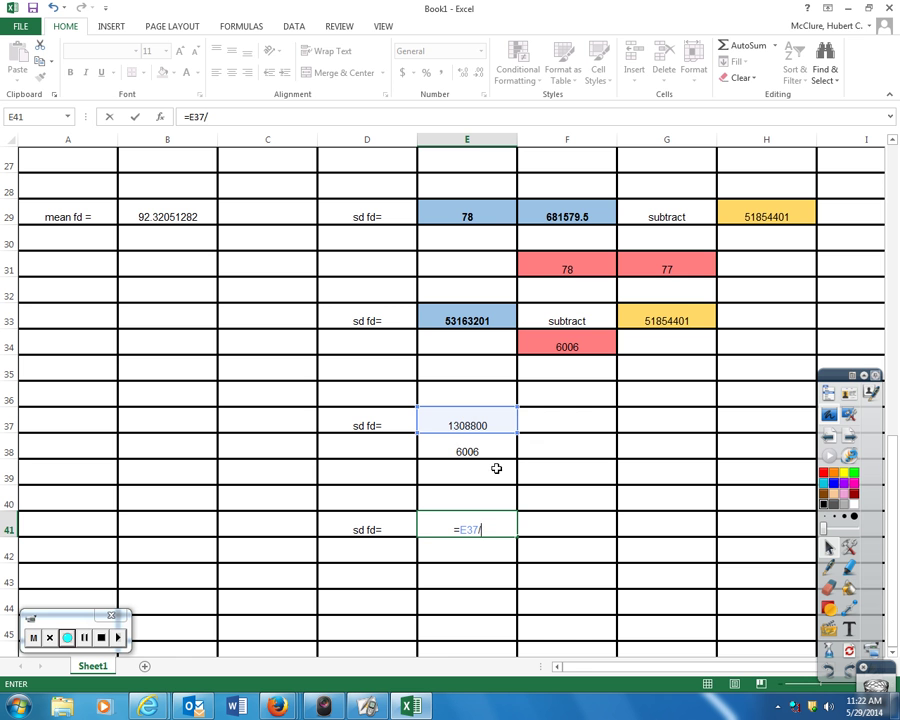
left_click(485, 451)
key("Return")
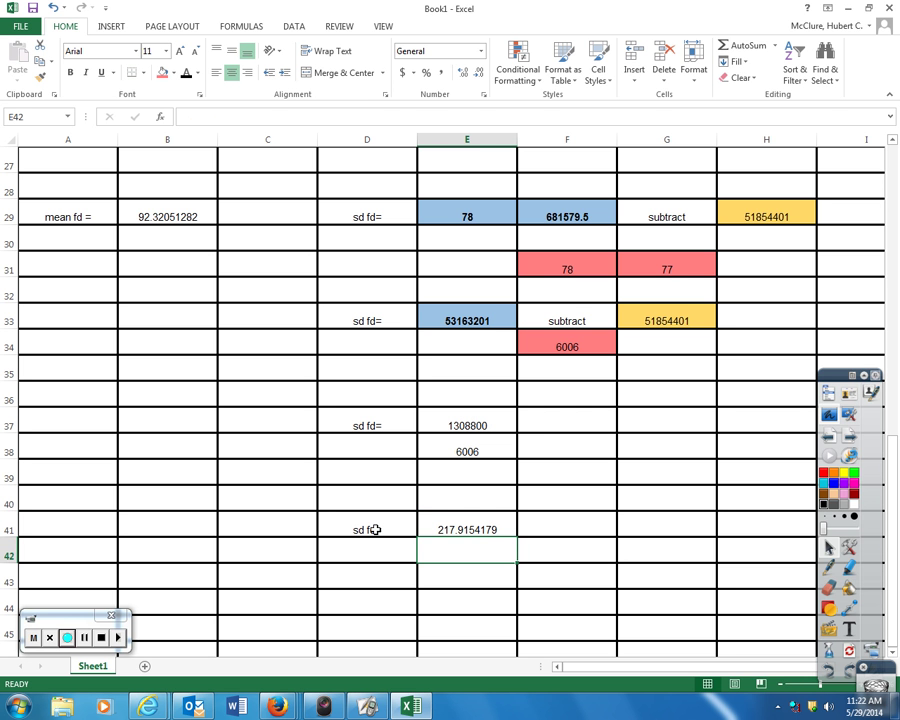
Replace the label in D41 with "Var=".
left_click(375, 530)
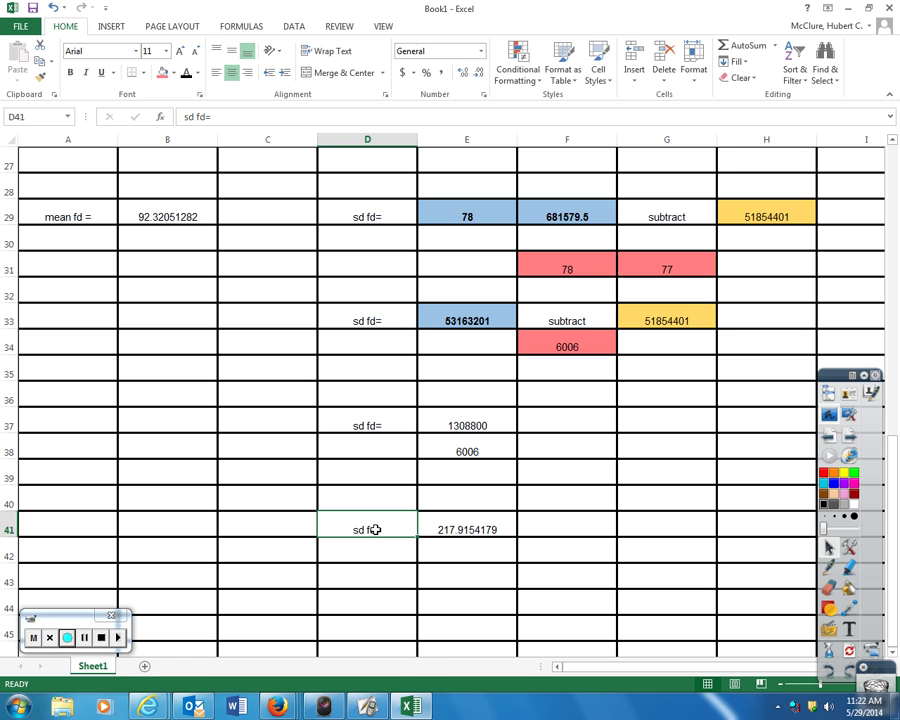
type("V")
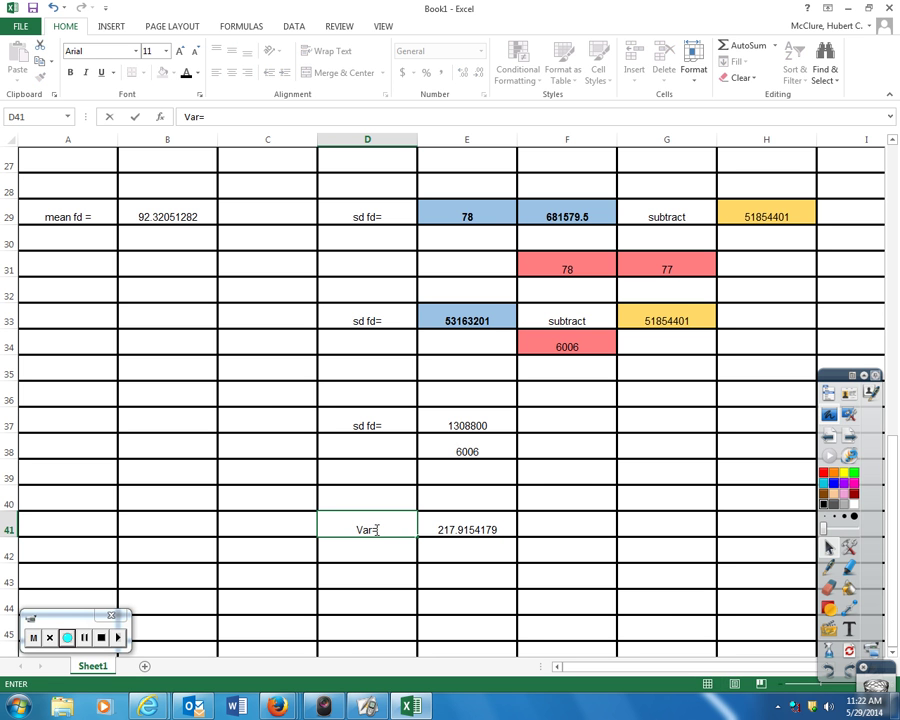
type("ar=")
key("Return")
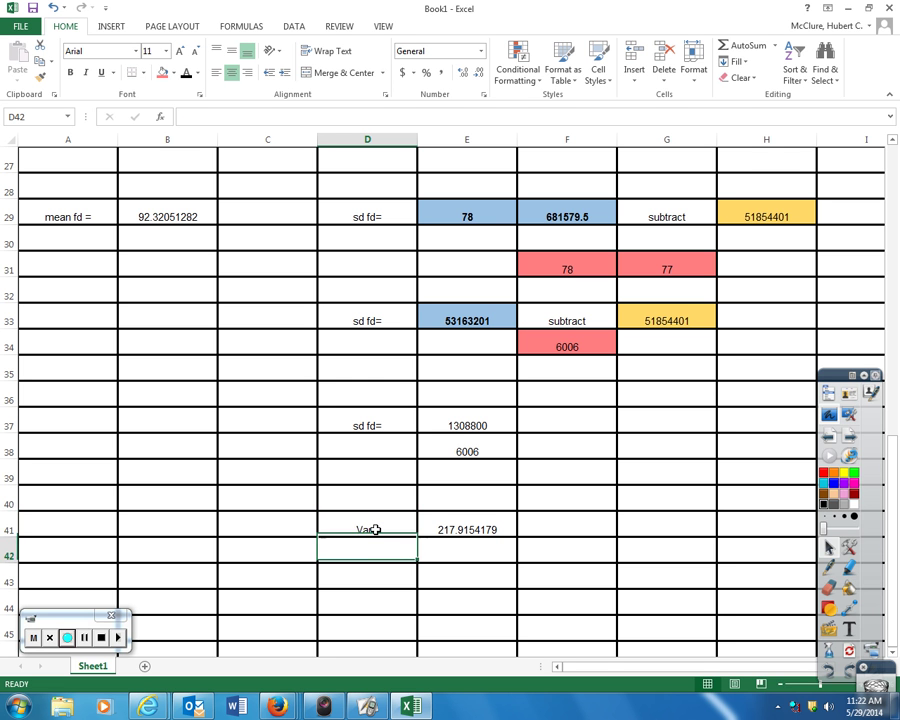
Copy the "Var=" label from D41 over the "sd fd=" labels in D37, D33 and D29.
left_click(375, 530)
key("ctrl+c")
key("Up")
key("Up")
key("Up")
key("Up")
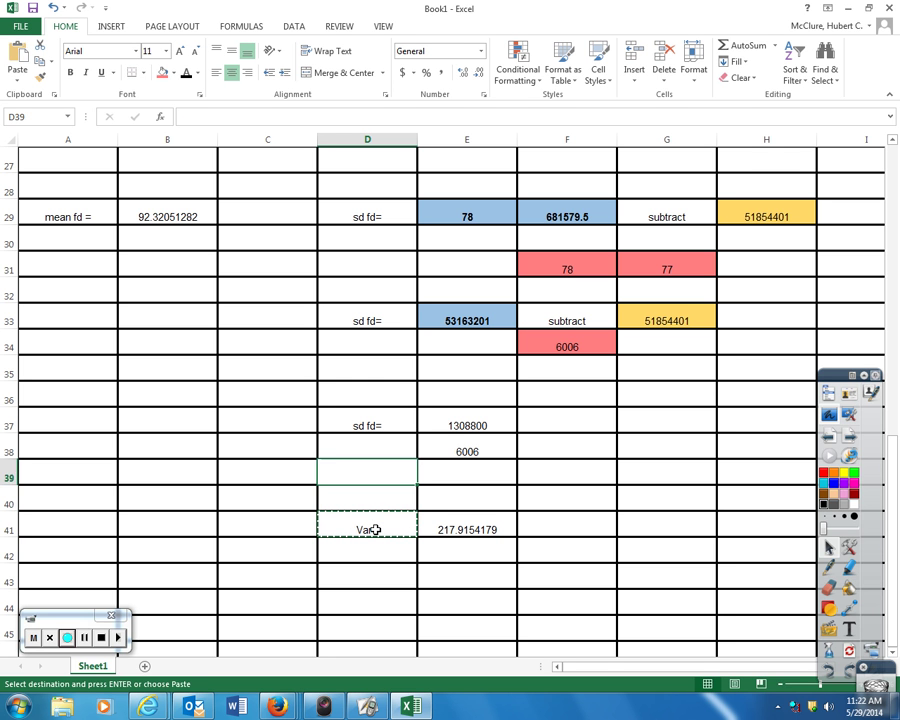
key("ctrl+v")
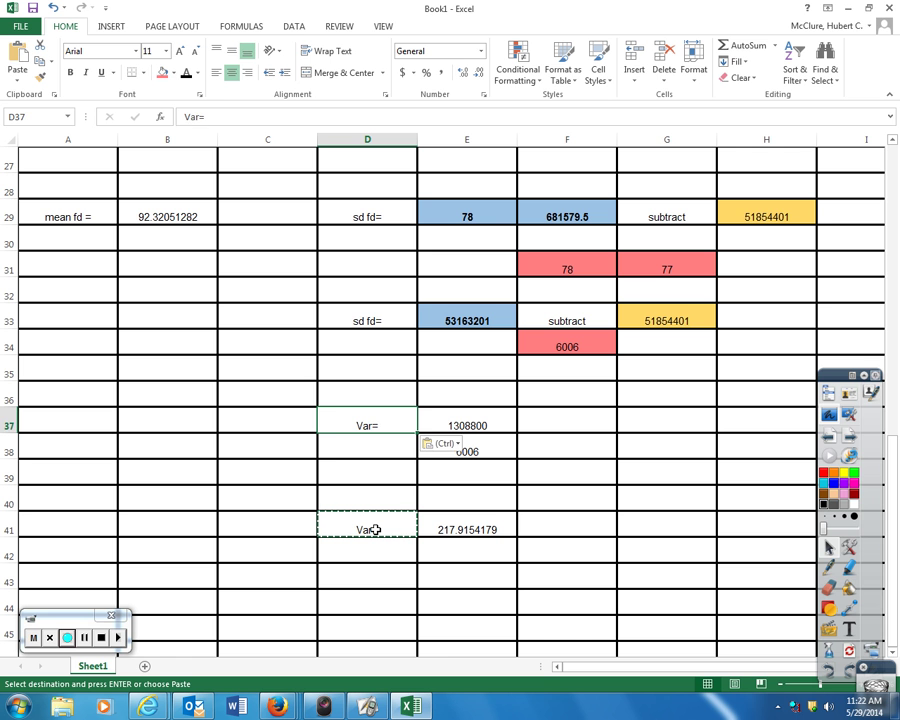
key("Up")
key("Up")
key("Up")
key("Up")
key("ctrl+v")
key("Up")
key("Up")
key("Up")
key("Up")
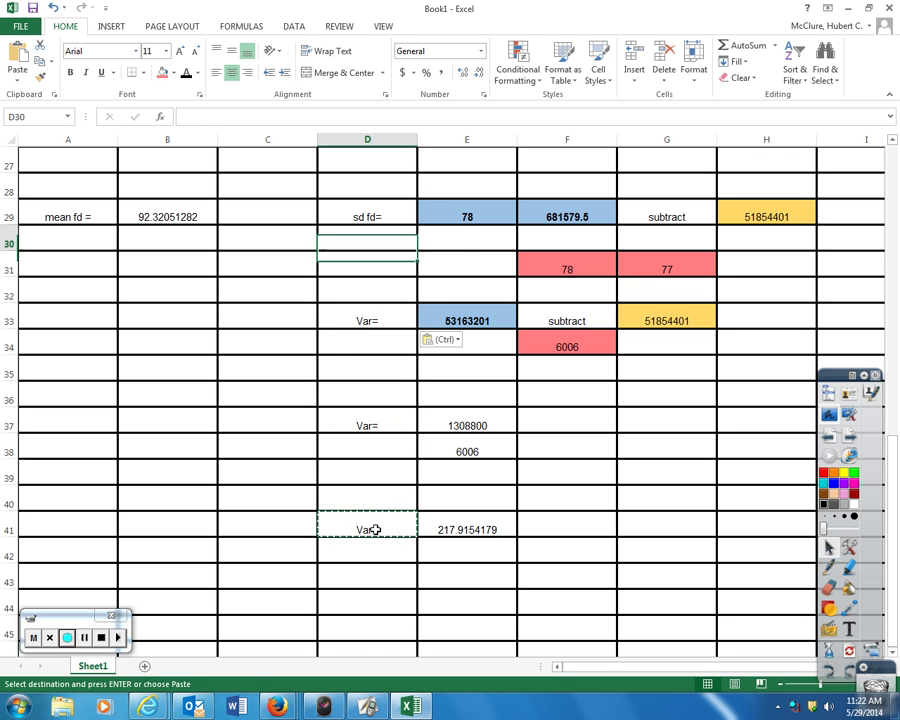
key("ctrl+v")
Clear the copy selection and enter the label "sd =" in D44 below the variance result.
key("Down")
key("Down")
key("Down")
key("Down")
key("Down")
key("Down")
key("Down")
key("Down")
key("Down")
key("Down")
key("Down")
key("Down")
key("Down")
key("Down")
key("Down")
key("Down")
key("Down")
key("Down")
key("Down")
key("Down")
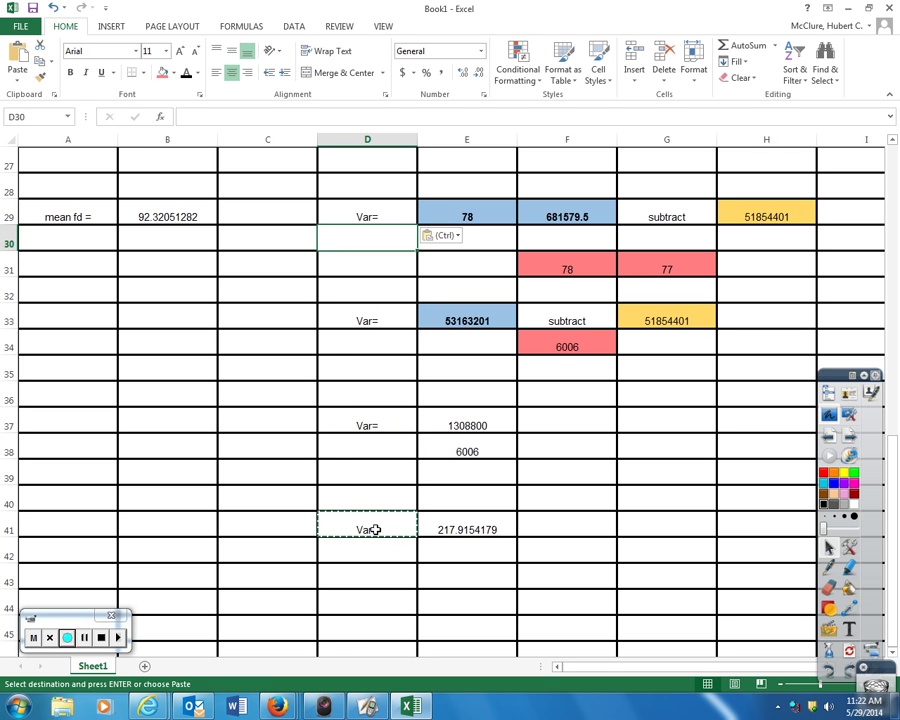
key("Up")
key("Up")
key("Up")
key("Up")
key("Up")
key("Up")
key("Up")
key("Up")
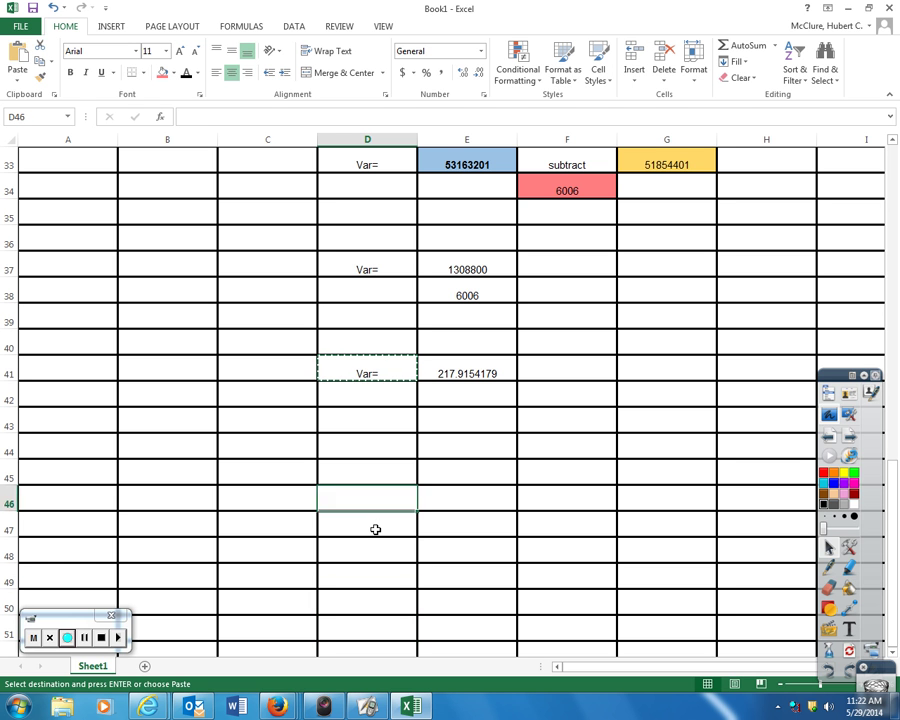
key("Down")
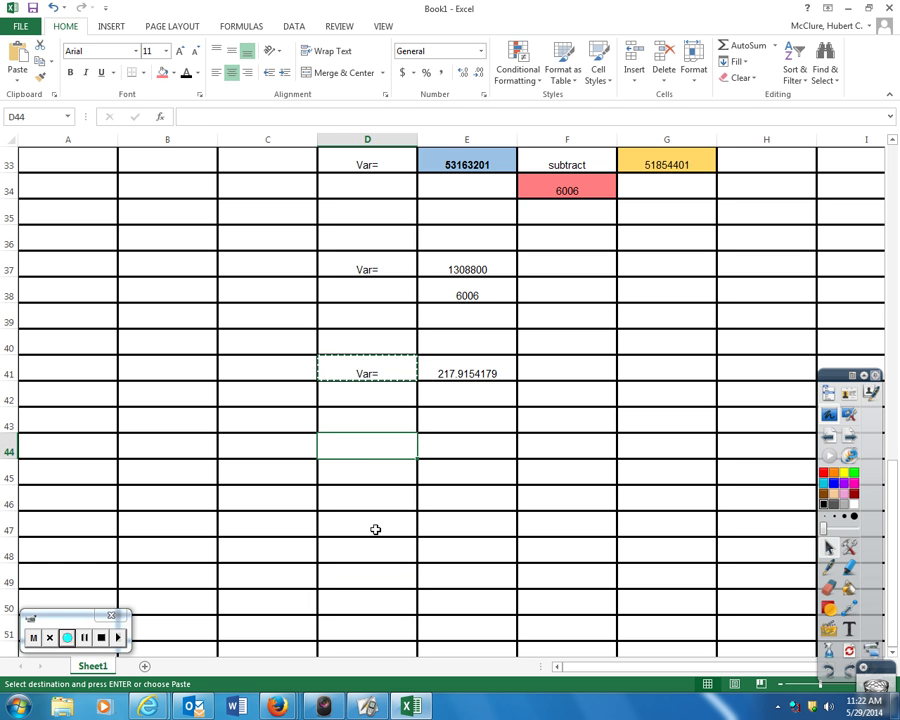
key("Escape")
type("sd =")
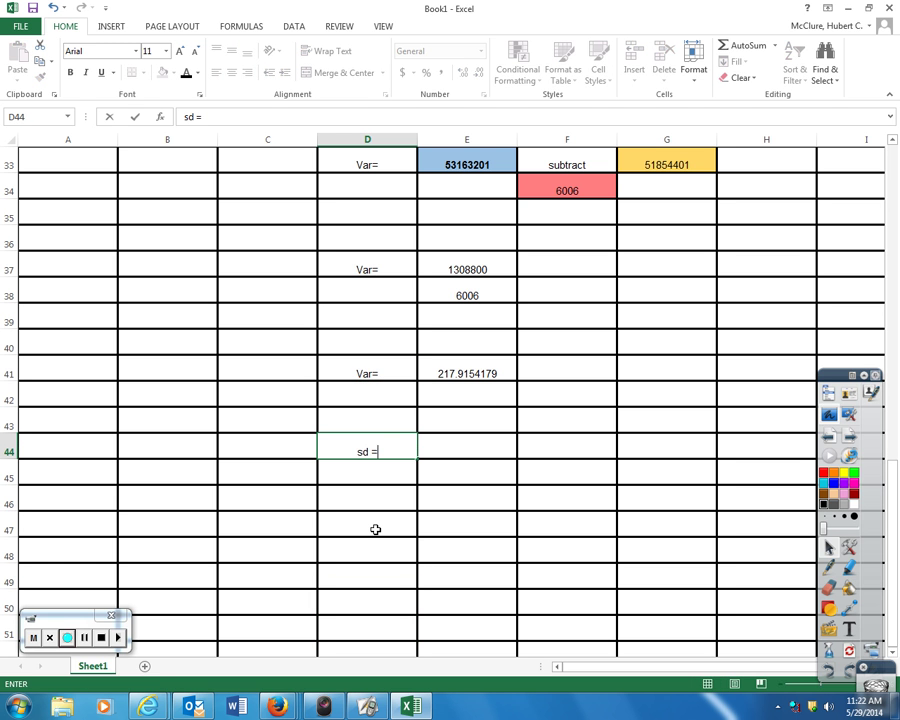
Compute the standard deviation in E44 beside the "sd =" label with =E41^.5.
key("Tab")
type("=")
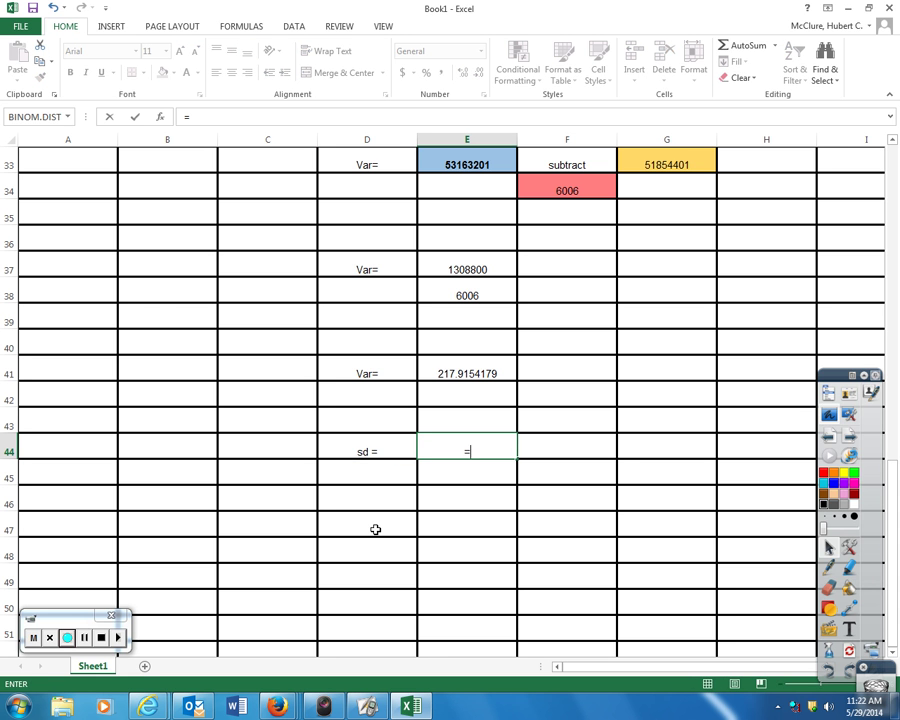
left_click(471, 377)
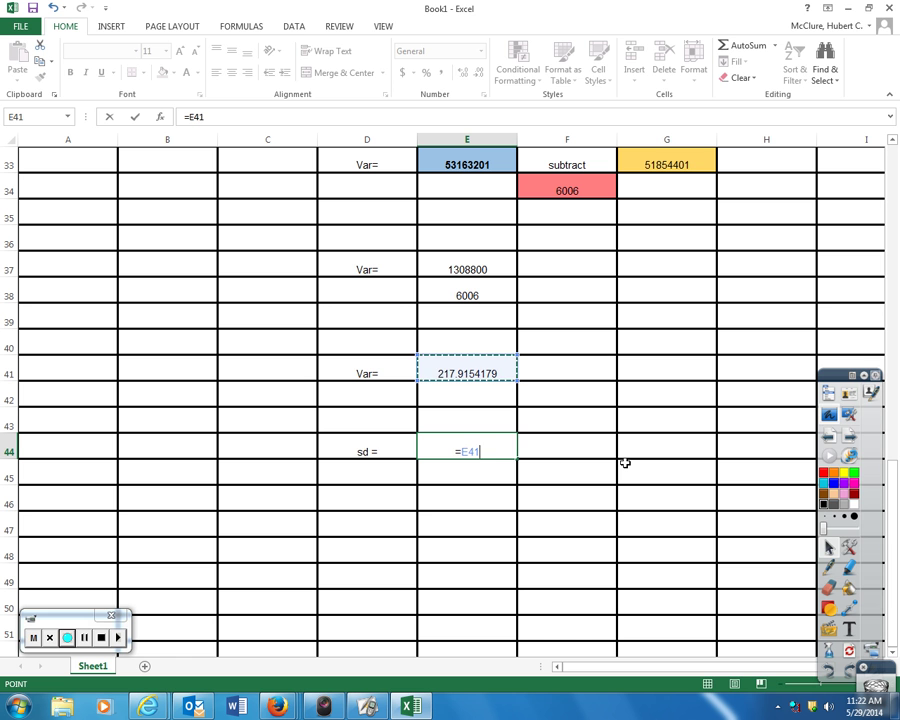
type("^")
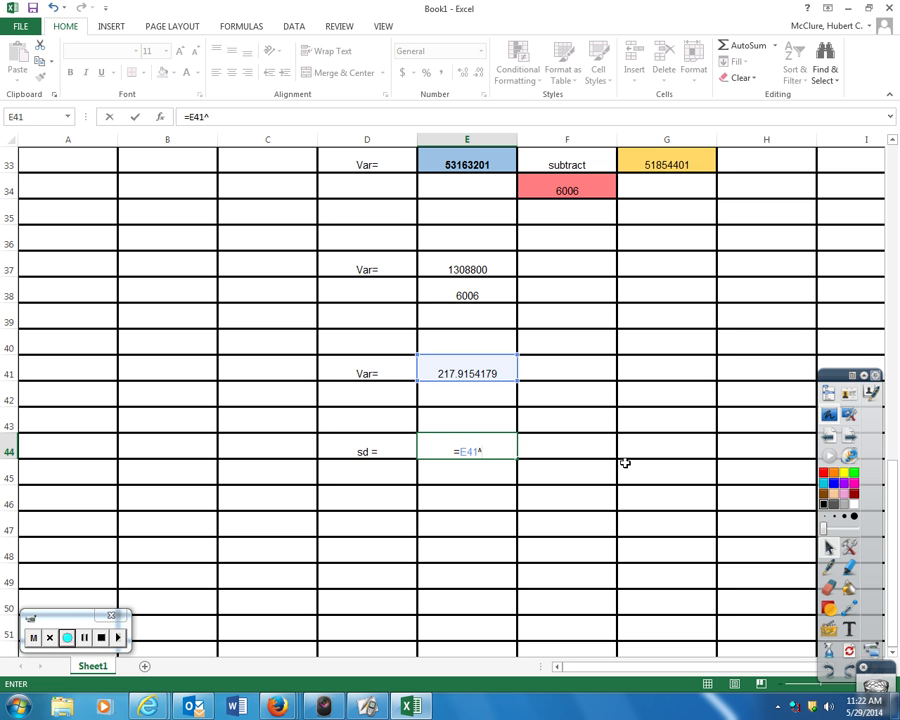
type(".5")
key("Return")
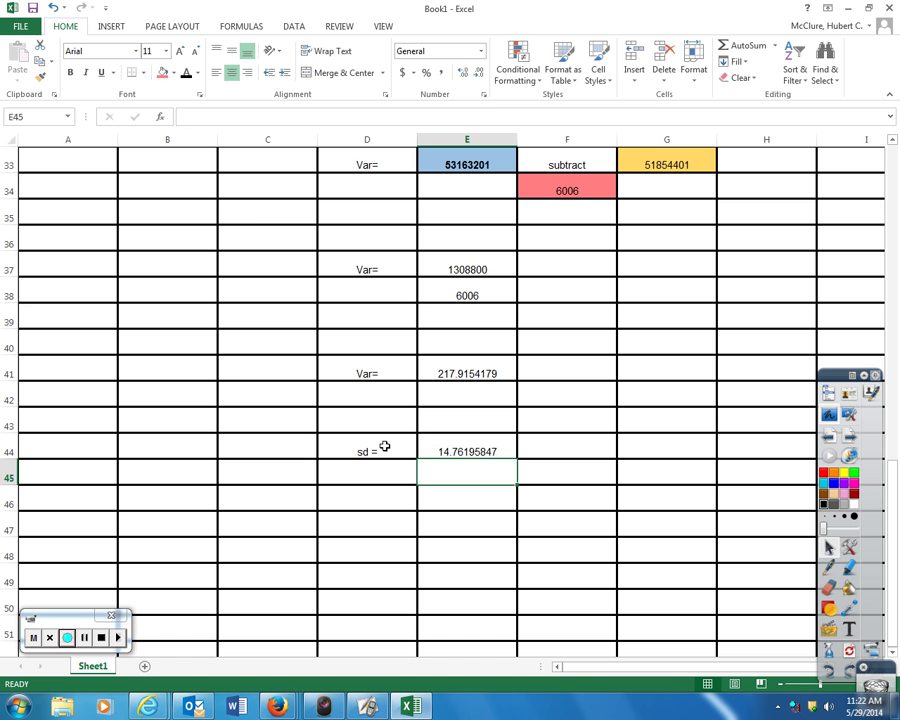
Make the "sd =" label and its result in D44:E44 bold with the standard light green fill.
left_click_drag(381, 445, 447, 440)
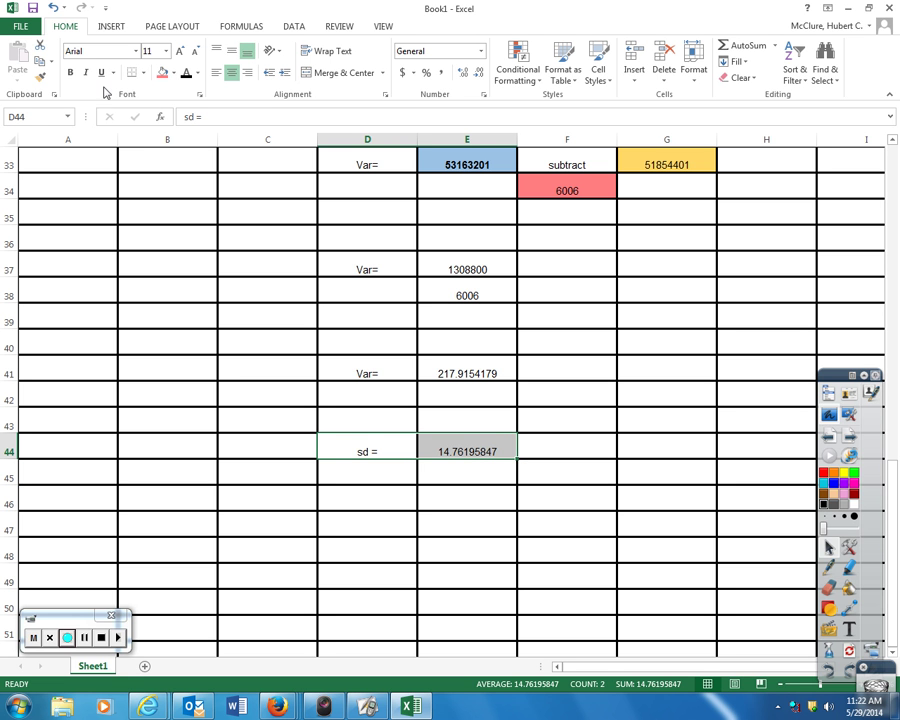
left_click(70, 72)
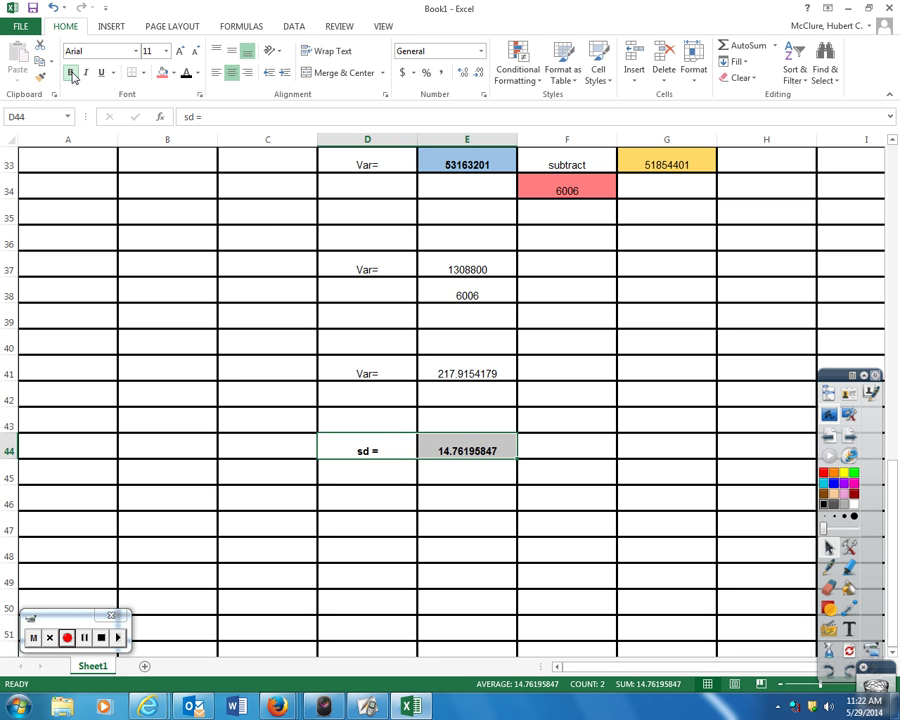
left_click(174, 74)
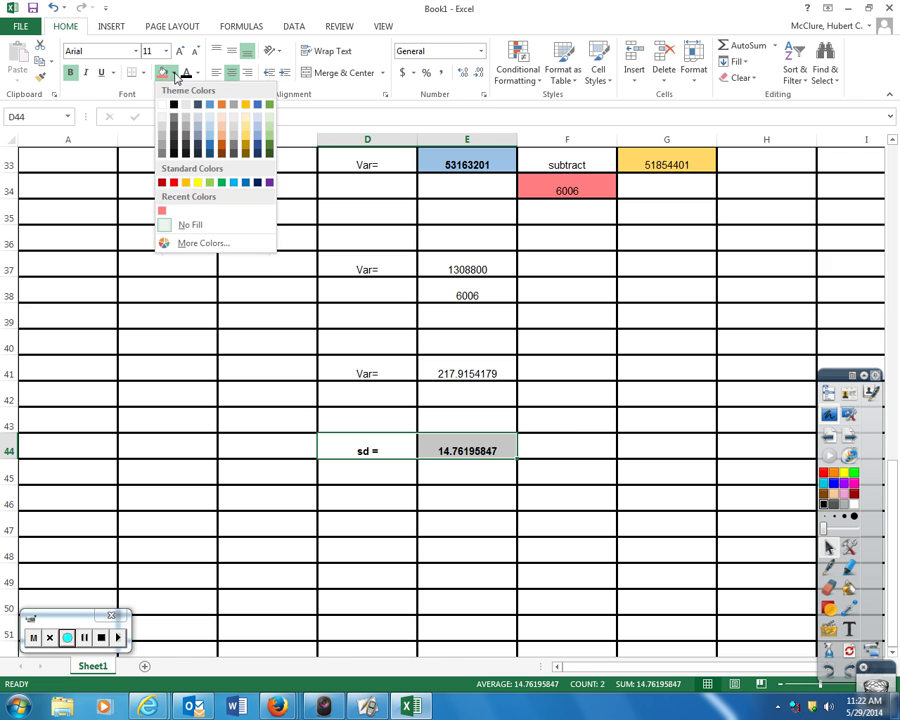
left_click(211, 182)
Apply the same light green fill and bold to the "mean fd =" label and result in A29:B29.
scroll(555, 414, "up", 5)
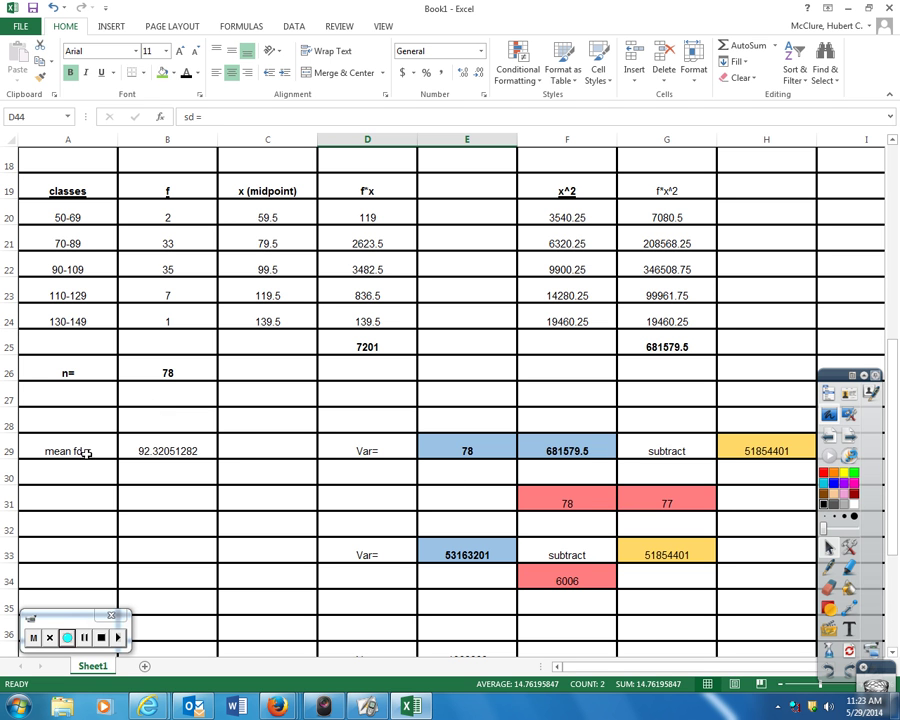
left_click_drag(87, 453, 137, 452)
left_click(162, 73)
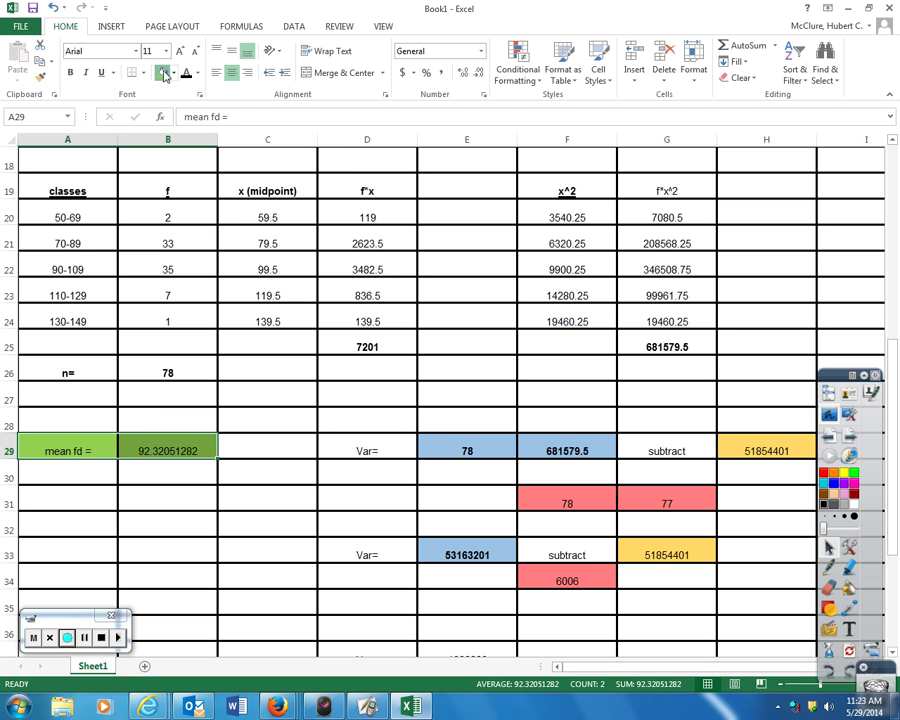
left_click(70, 72)
Reference the grouped mean in D51, below the standard deviation, with =B29.
scroll(350, 215, "down", 6)
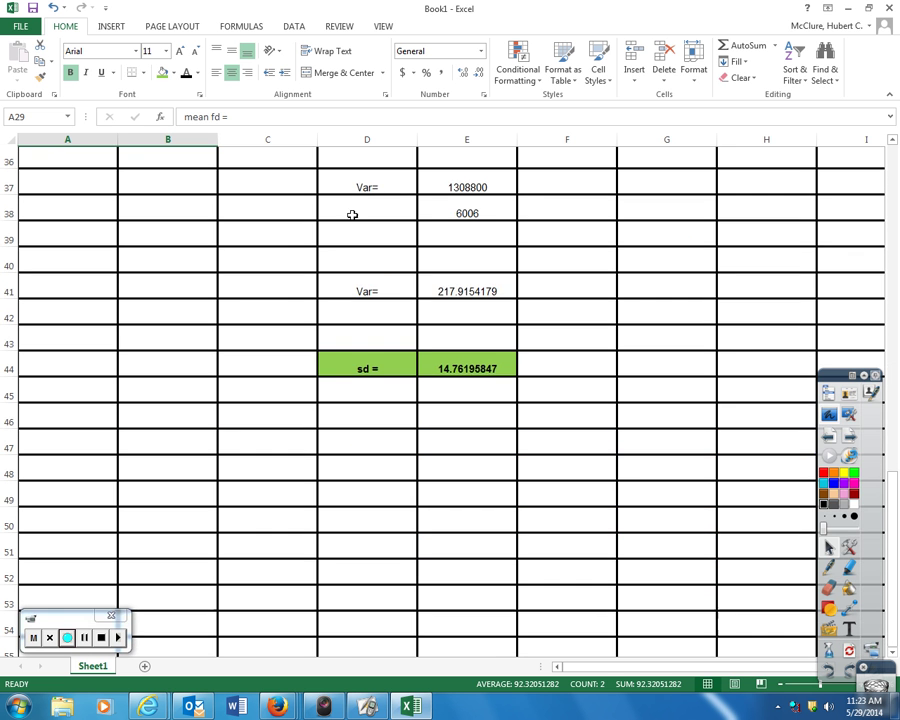
scroll(352, 215, "up", 4)
scroll(352, 215, "down", 2)
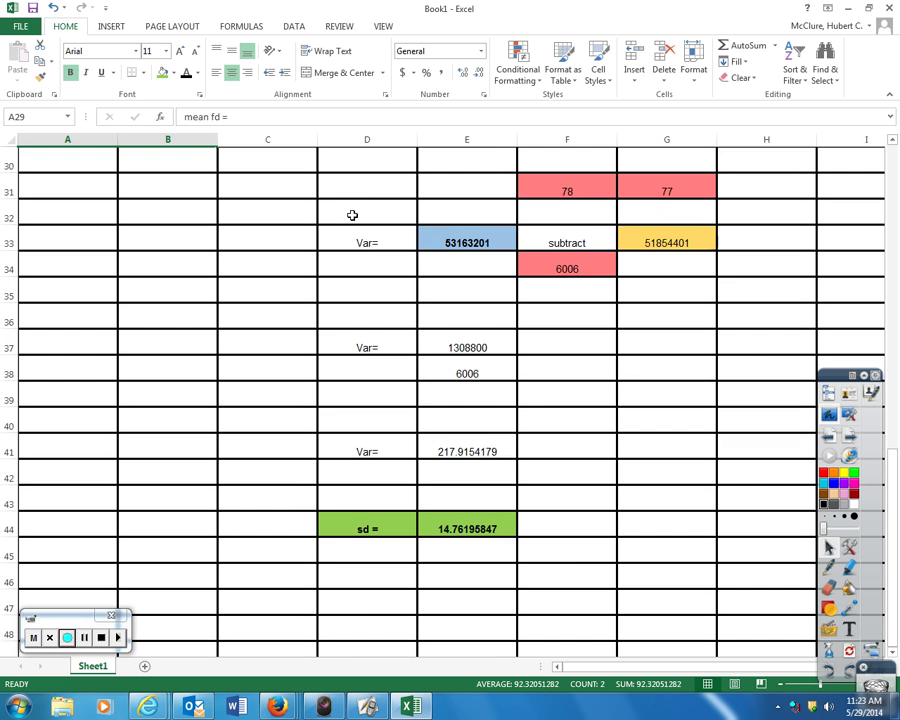
scroll(352, 215, "up", 1)
scroll(625, 573, "down", 1)
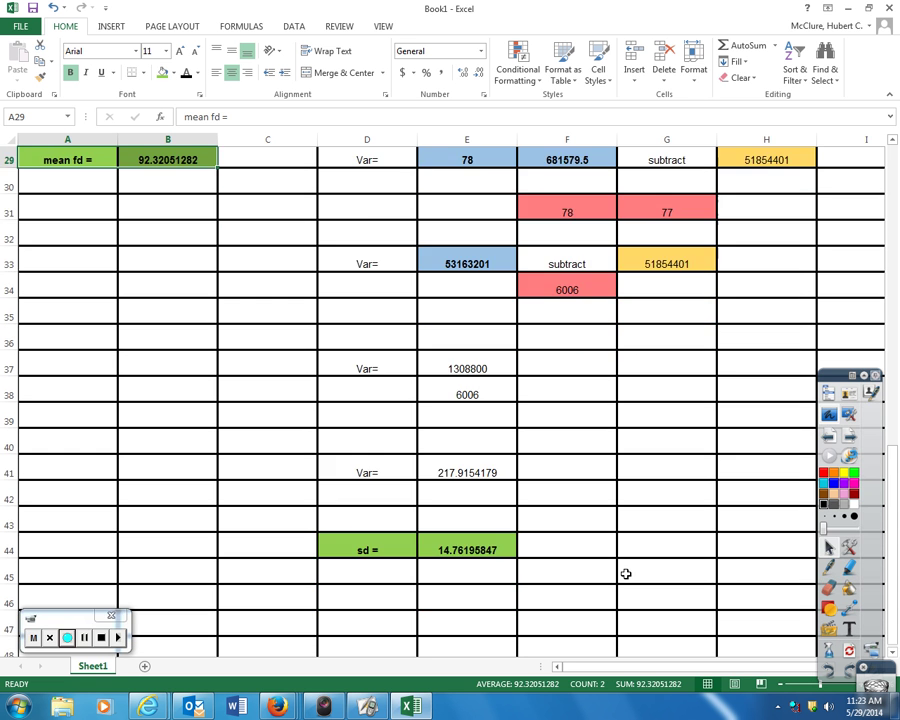
scroll(625, 573, "down", 4)
scroll(625, 573, "up", 1)
scroll(625, 573, "down", 1)
left_click(410, 466)
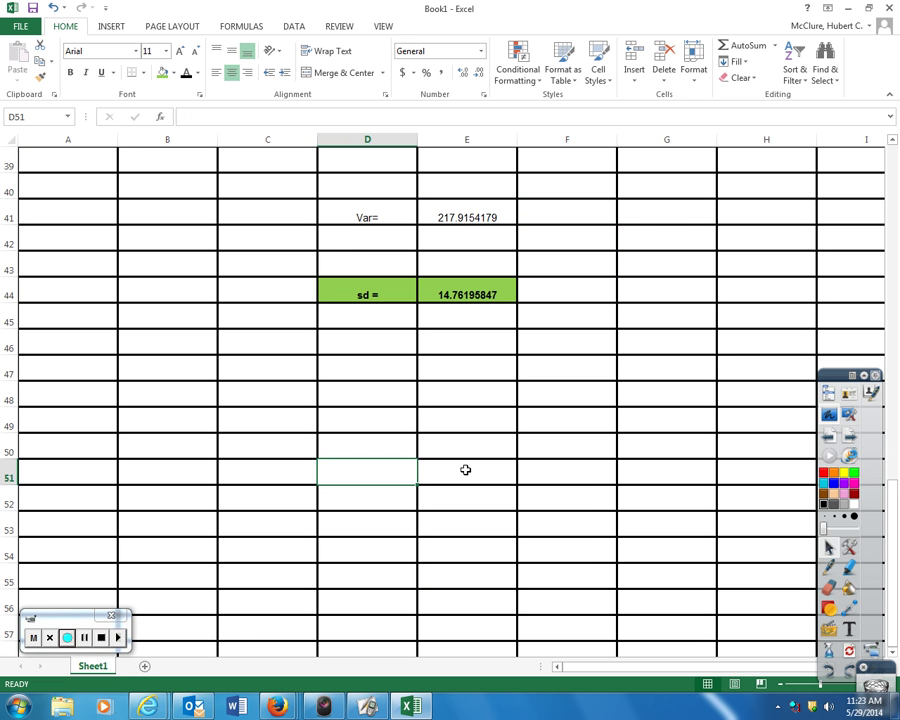
type("=")
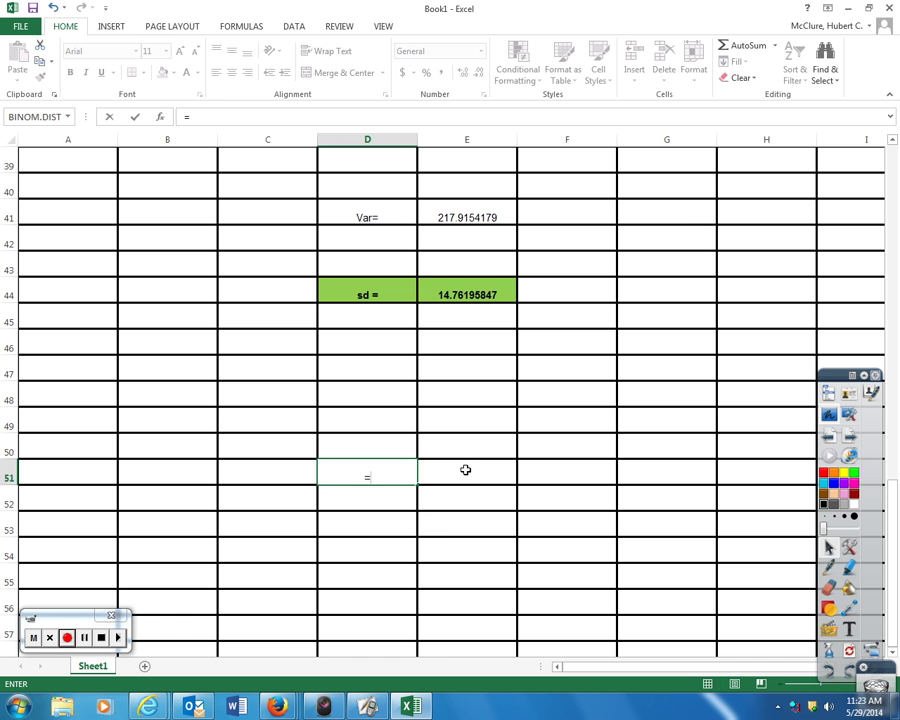
scroll(396, 406, "up", 4)
left_click(161, 226)
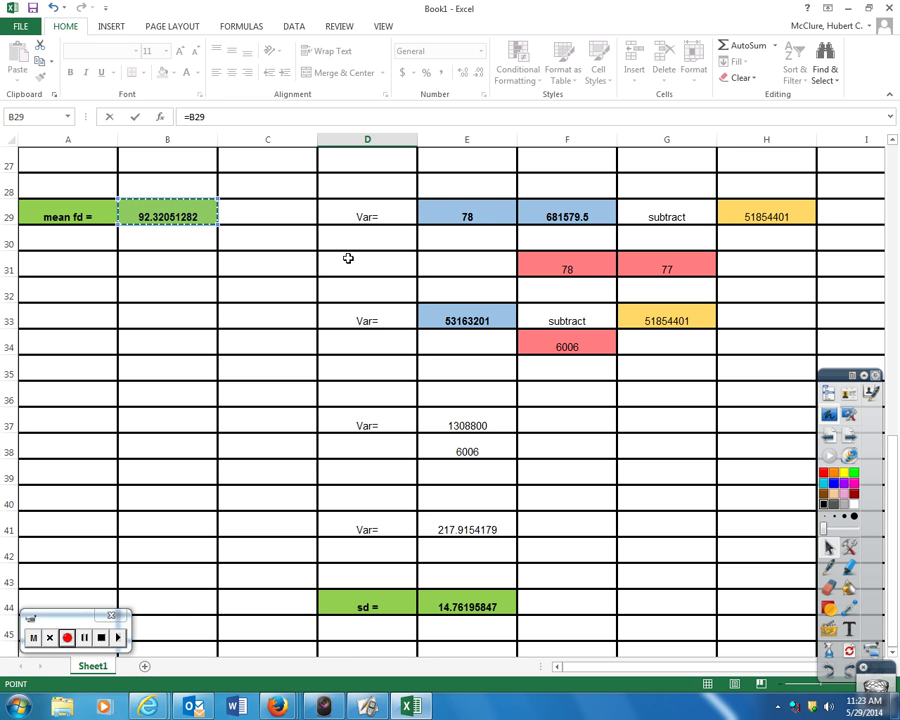
key("Return")
Calculate the mean plus one standard deviation in E51 with =D51+E44.
scroll(530, 411, "down", 1)
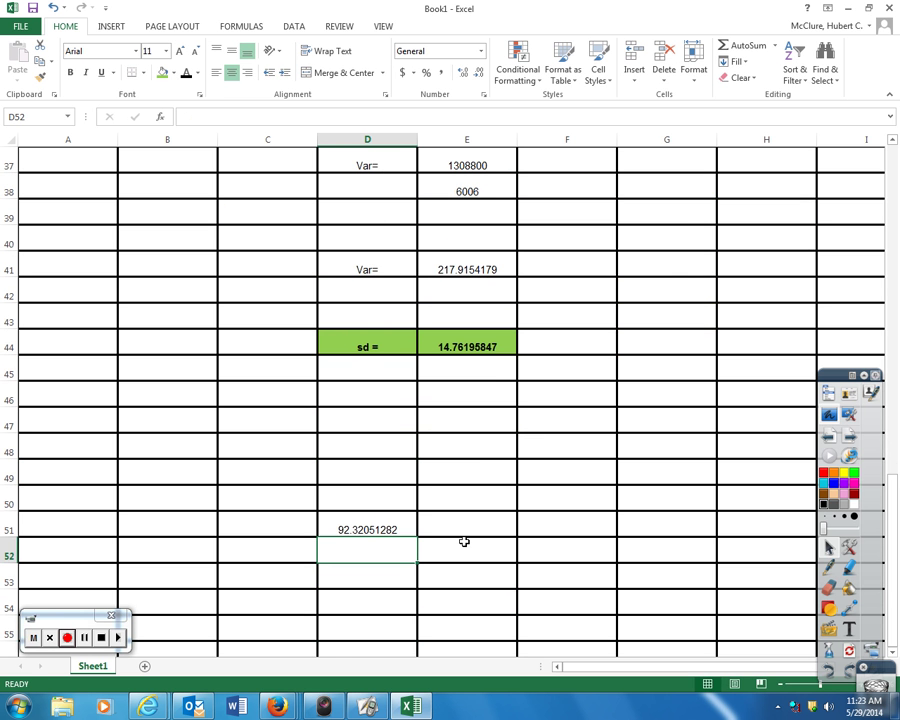
left_click(466, 517)
type("=")
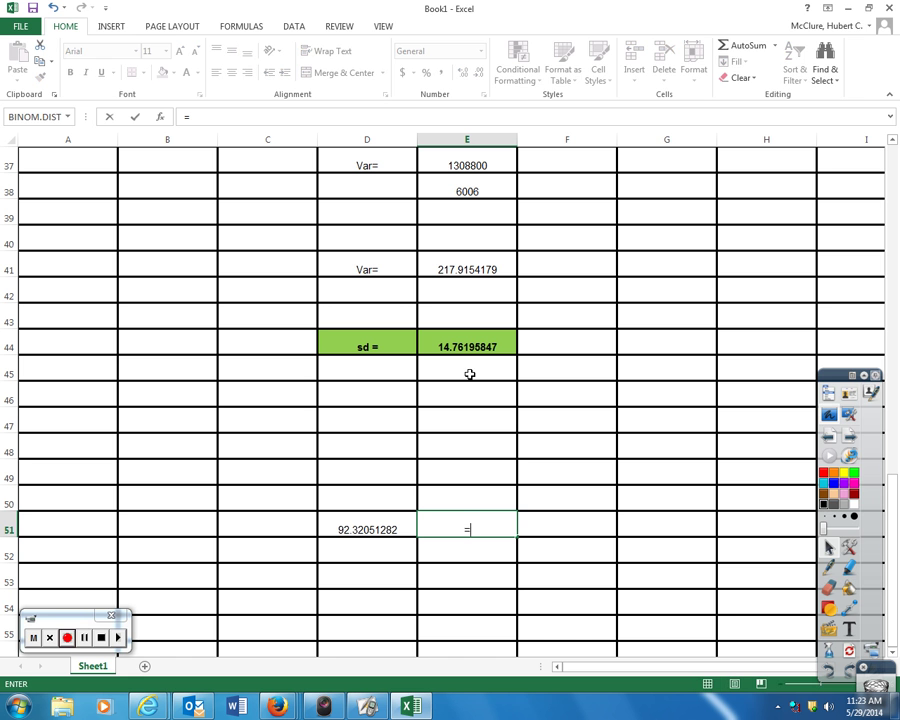
left_click(368, 525)
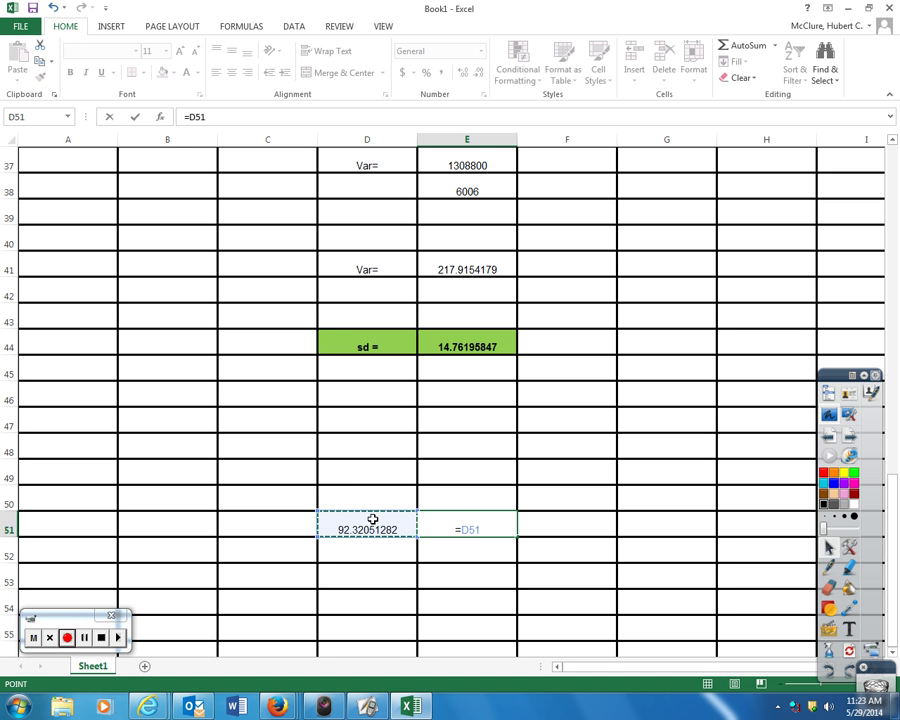
type("+")
left_click(452, 357)
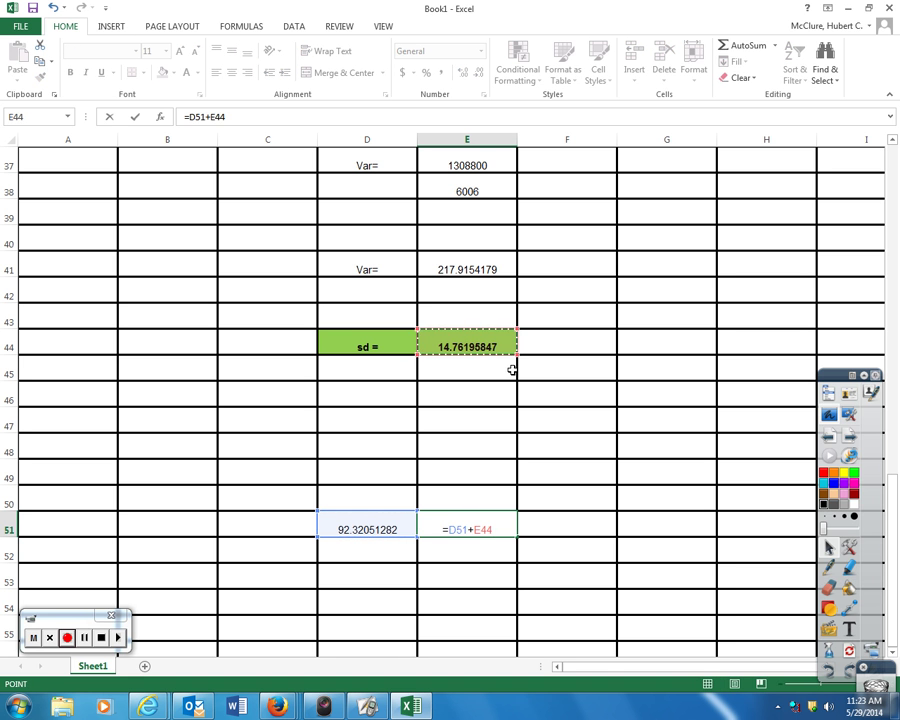
key("Return")
Calculate the mean plus two standard deviations in F51 with =E51+E44.
left_click(546, 520)
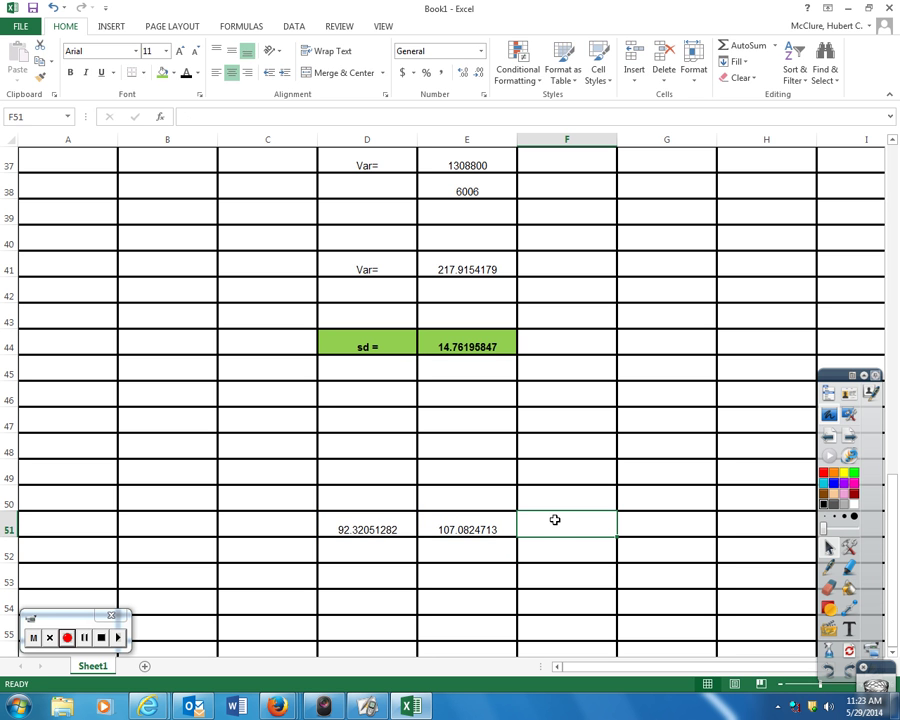
type("=")
left_click(480, 524)
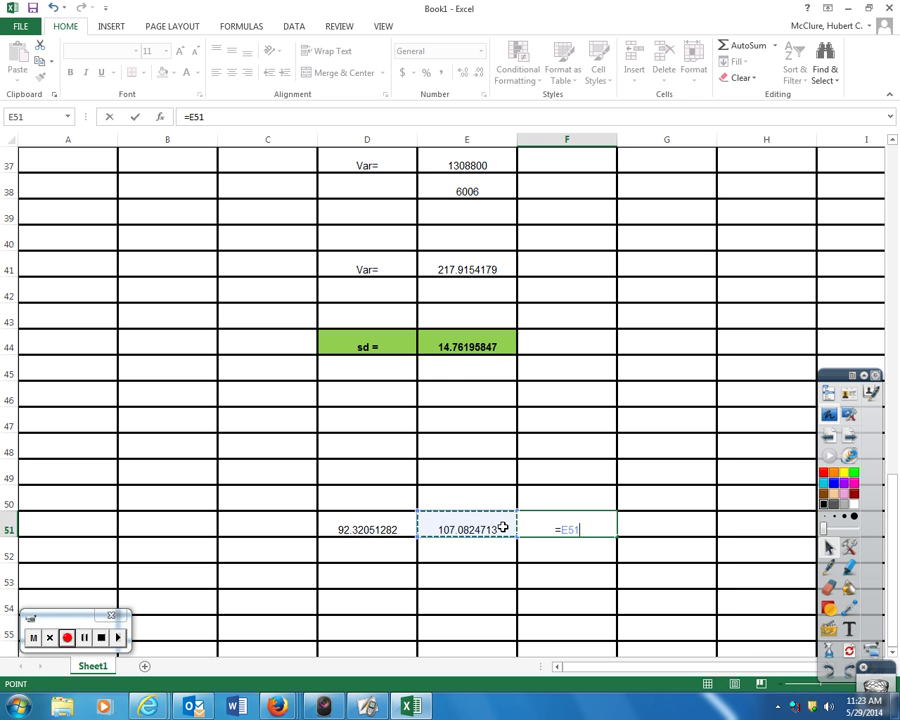
type("+")
left_click(462, 344)
key("Return")
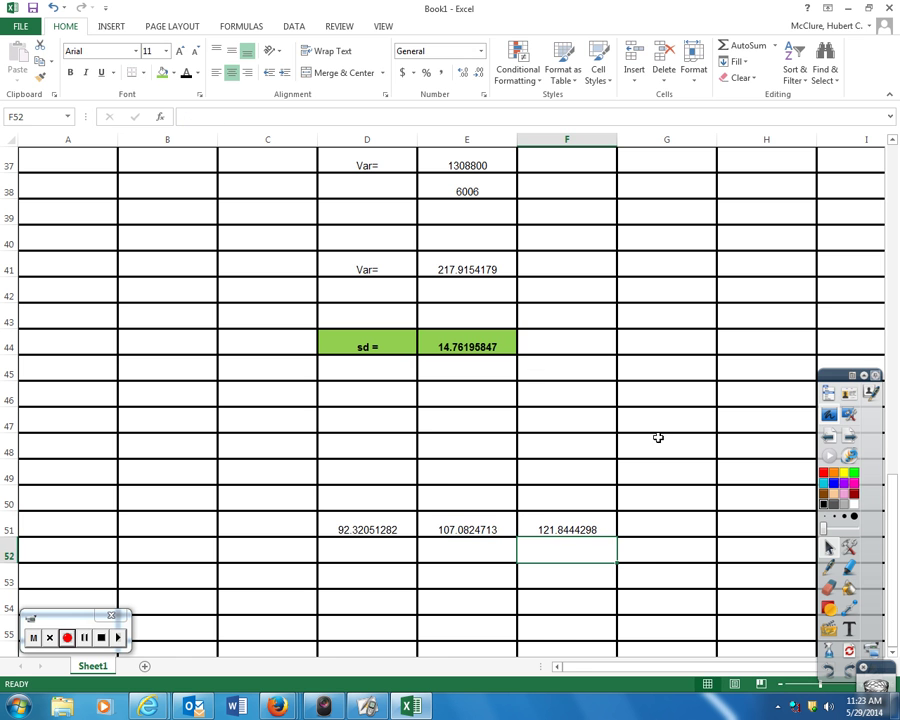
Calculate the mean minus one standard deviation in C51 with =D51-E44.
left_click(300, 524)
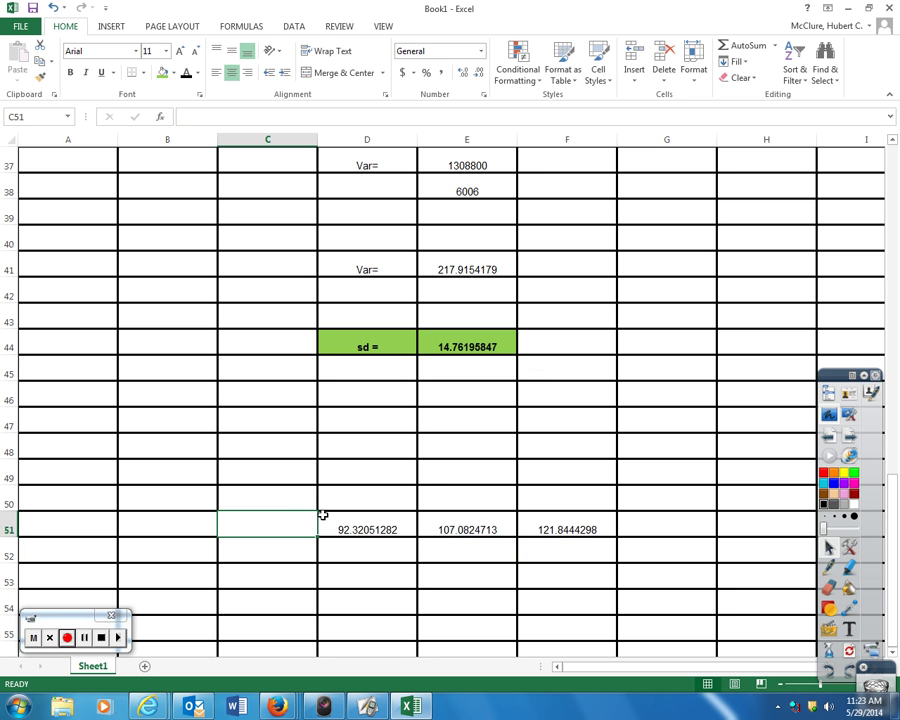
type("=")
left_click(370, 524)
type("-")
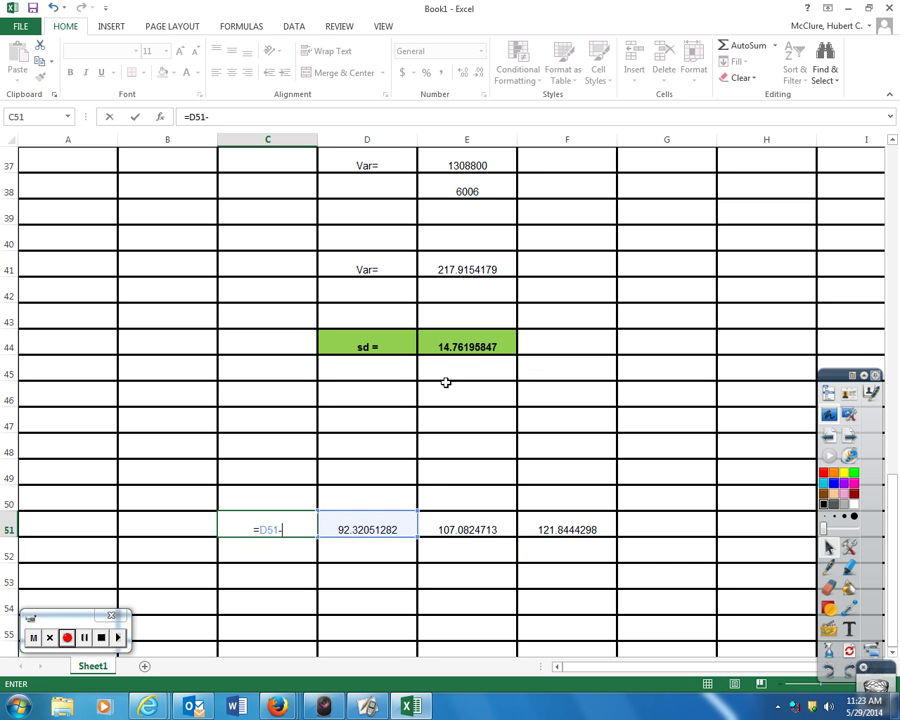
left_click(455, 344)
key("Return")
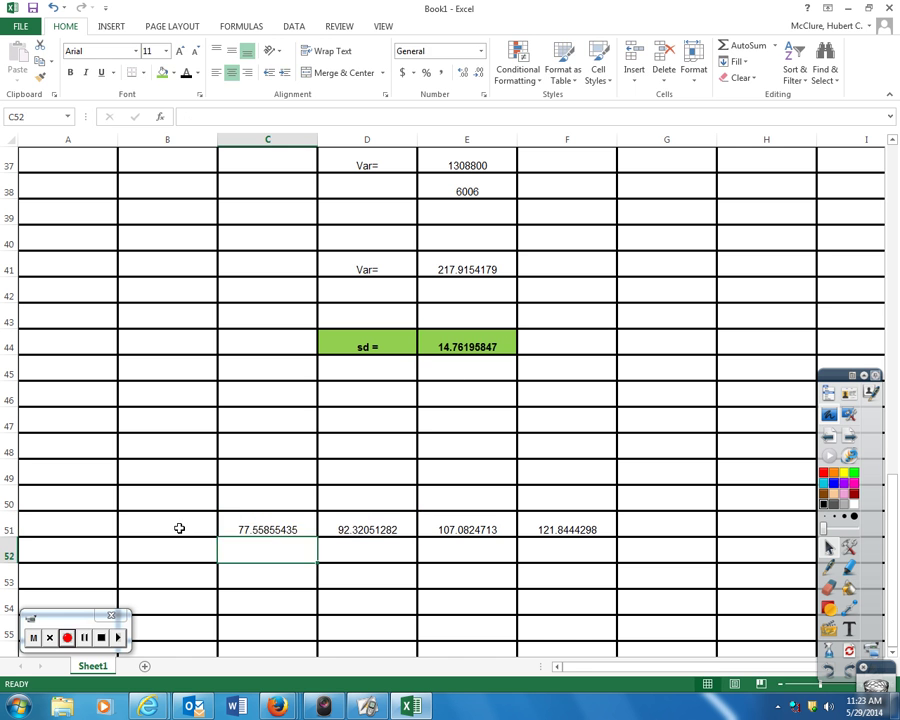
Calculate the mean minus two standard deviations in B51 with =C51-E44.
left_click(178, 528)
type("=")
left_click(274, 524)
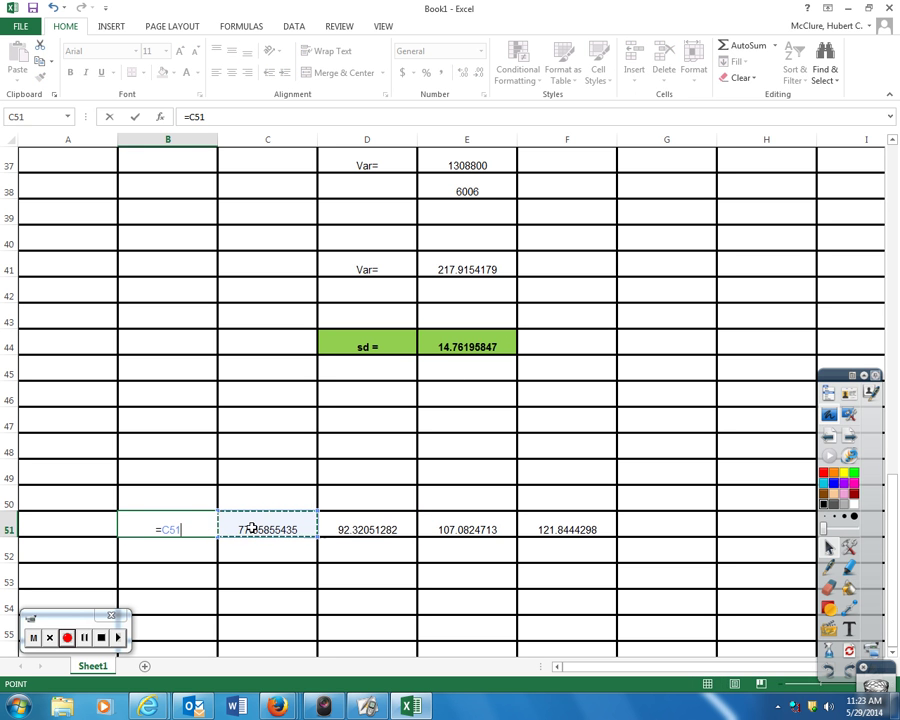
type("-")
left_click(425, 350)
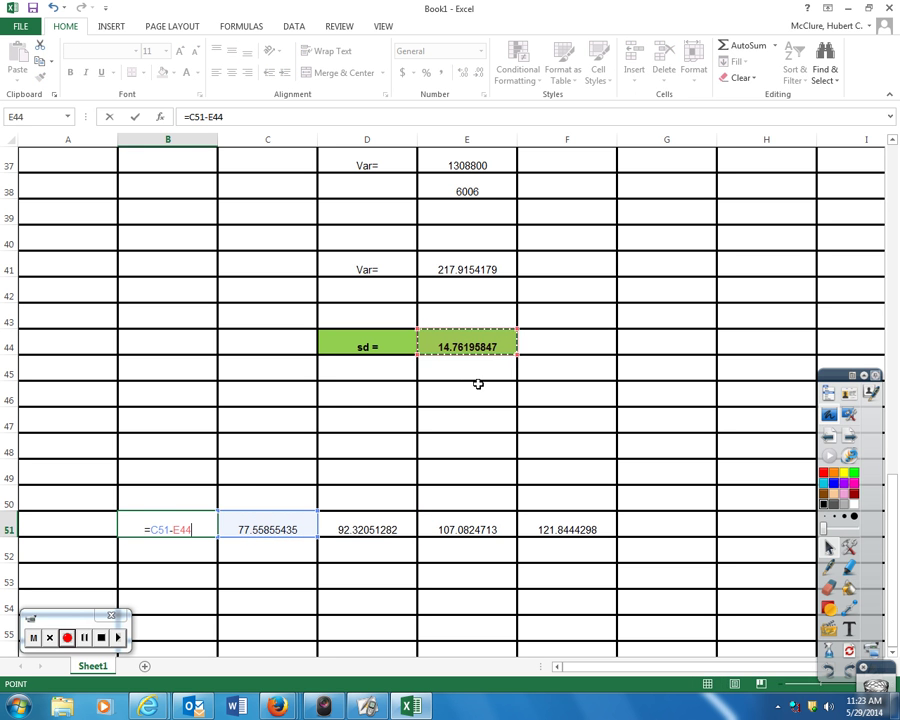
key("Return")
Make the five interval values in B51:F51 bold and fill them with a soft green theme color.
left_click_drag(190, 516, 526, 528)
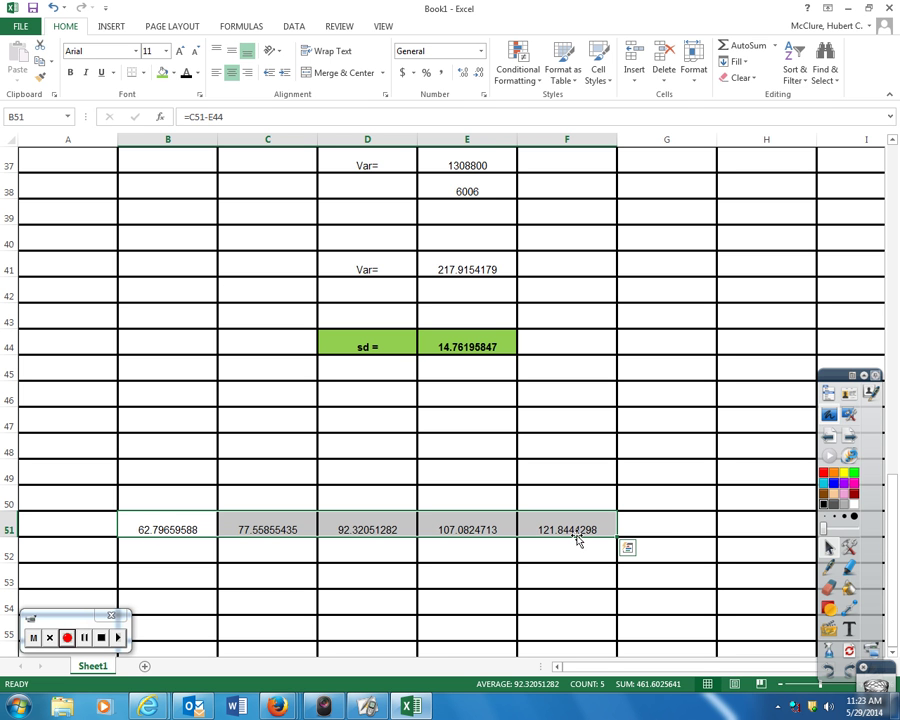
left_click(71, 73)
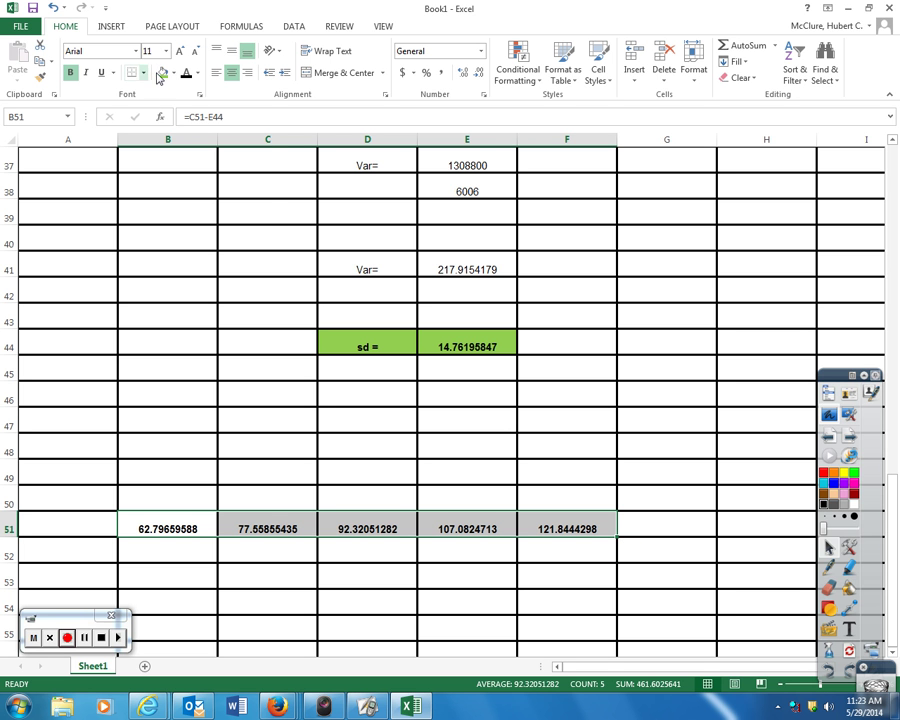
left_click(174, 74)
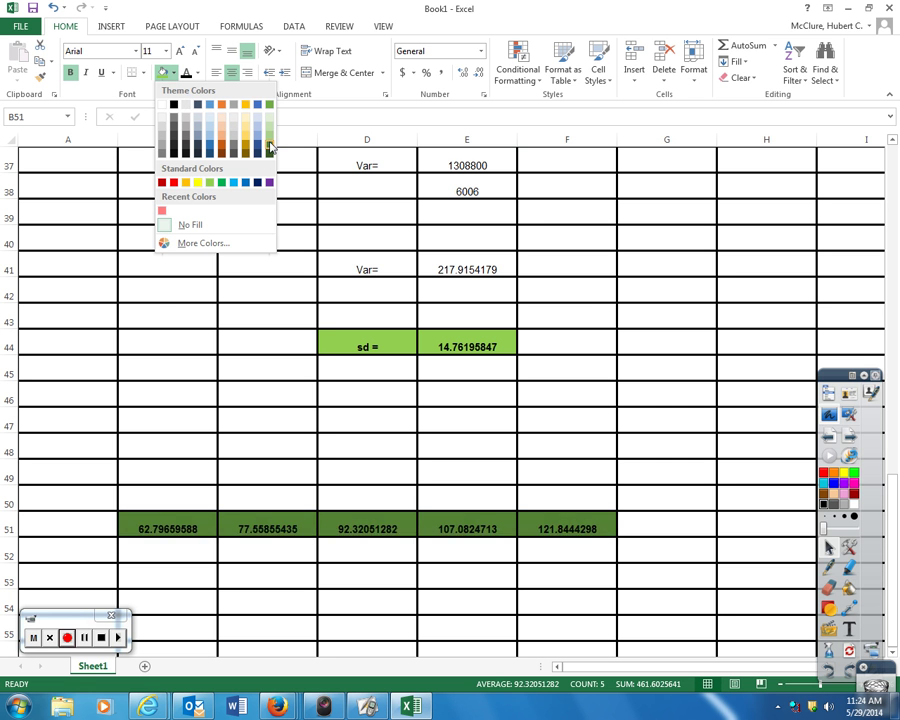
left_click(269, 144)
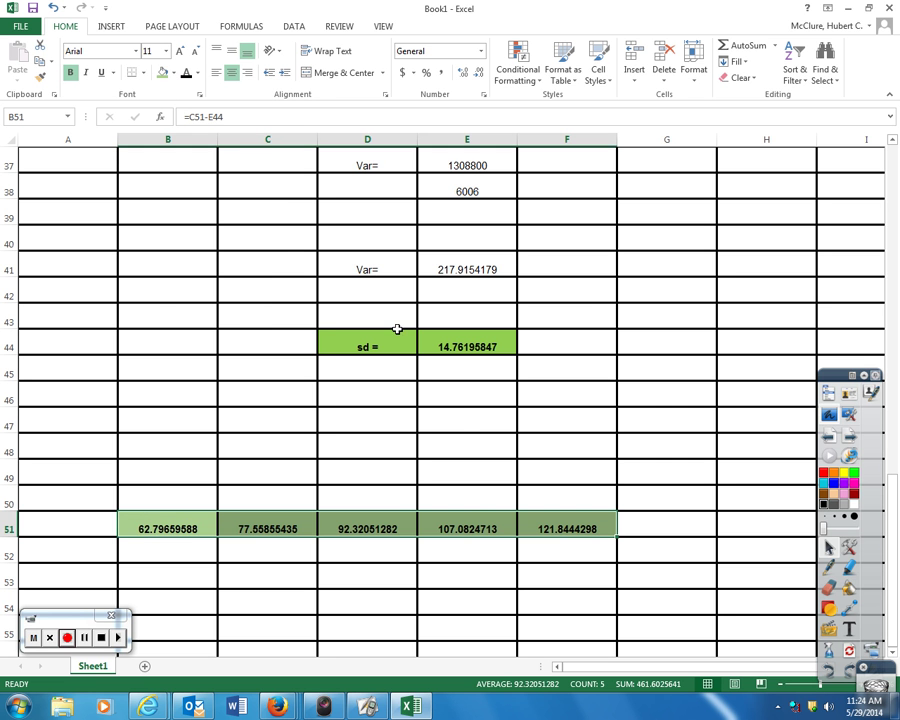
scroll(610, 406, "up", 6)
scroll(610, 409, "up", 6)
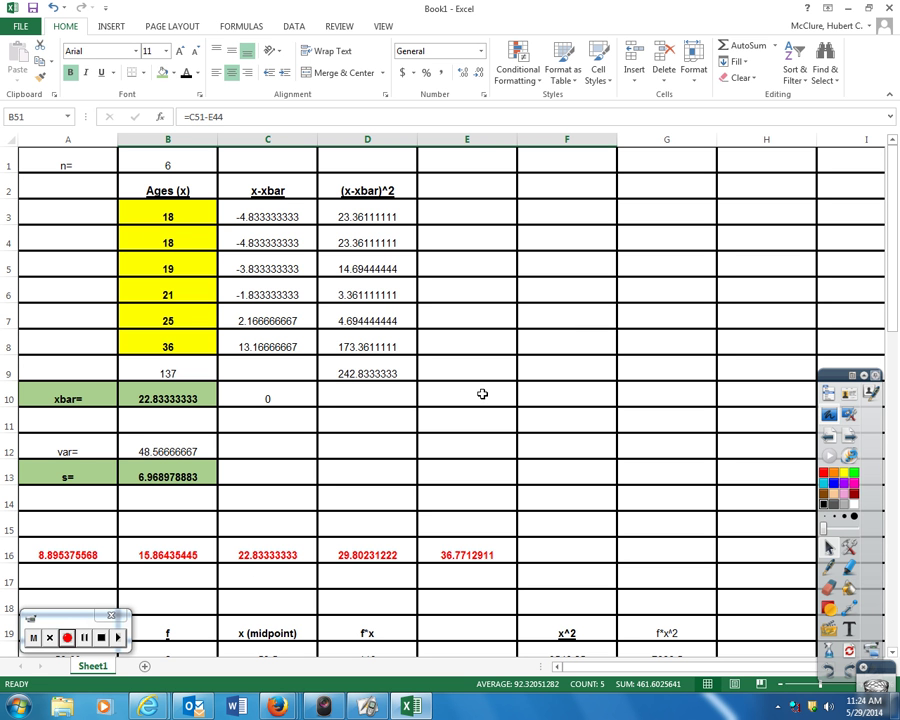
left_click(67, 639)
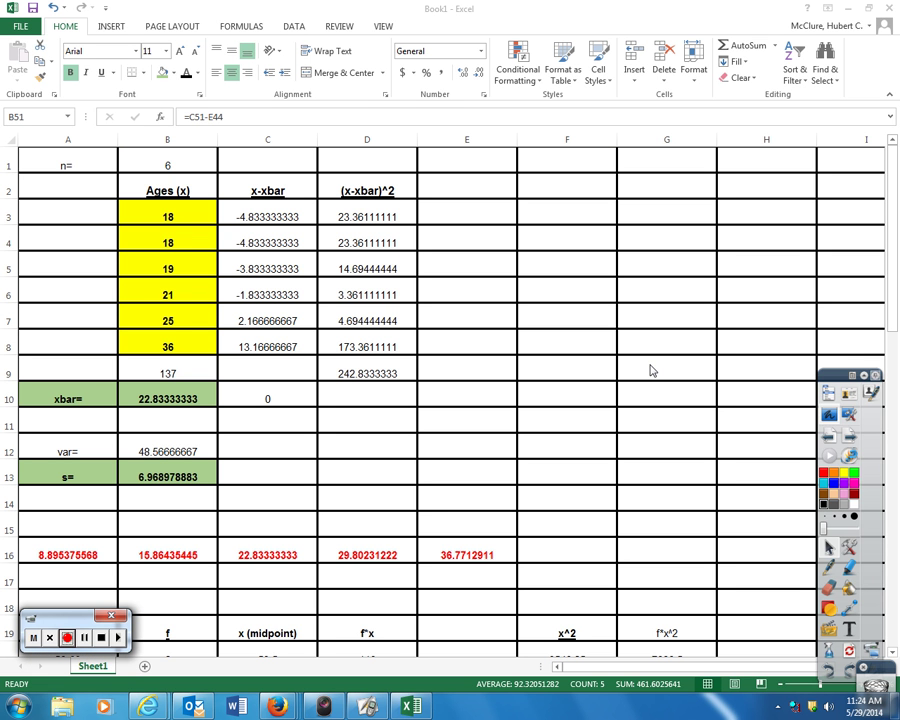